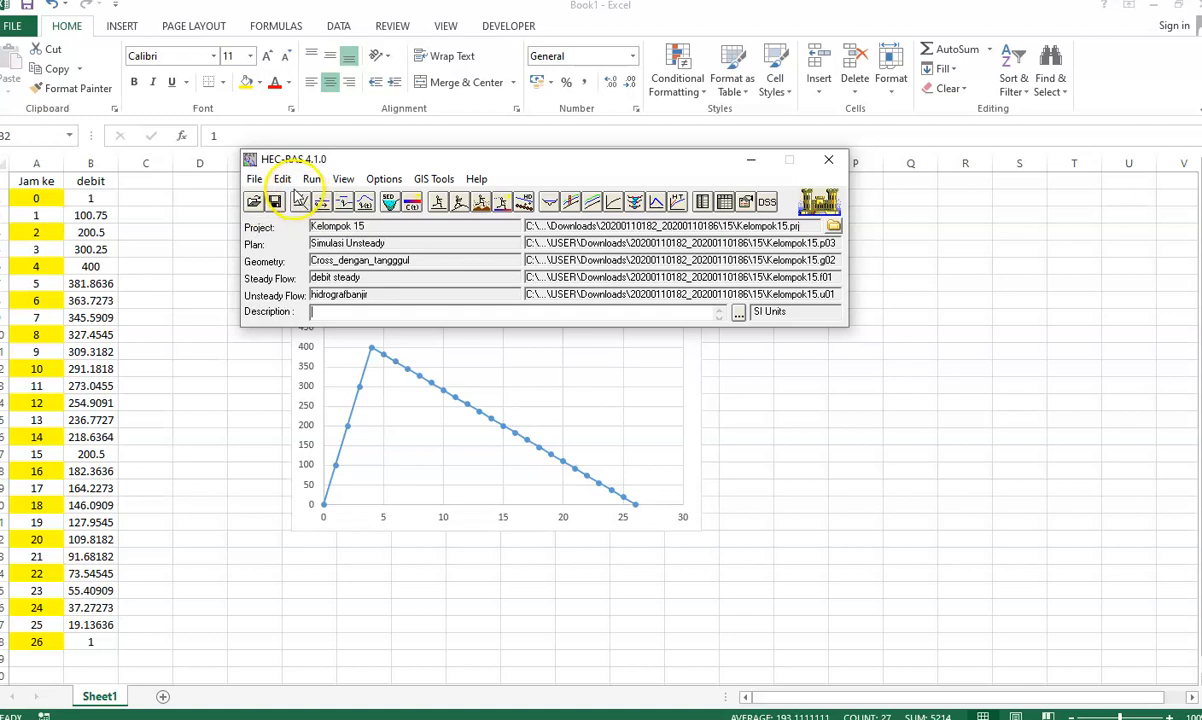
- Open the unsteady flow data and review the flow hydrograph table at river station 17
click(286, 180)
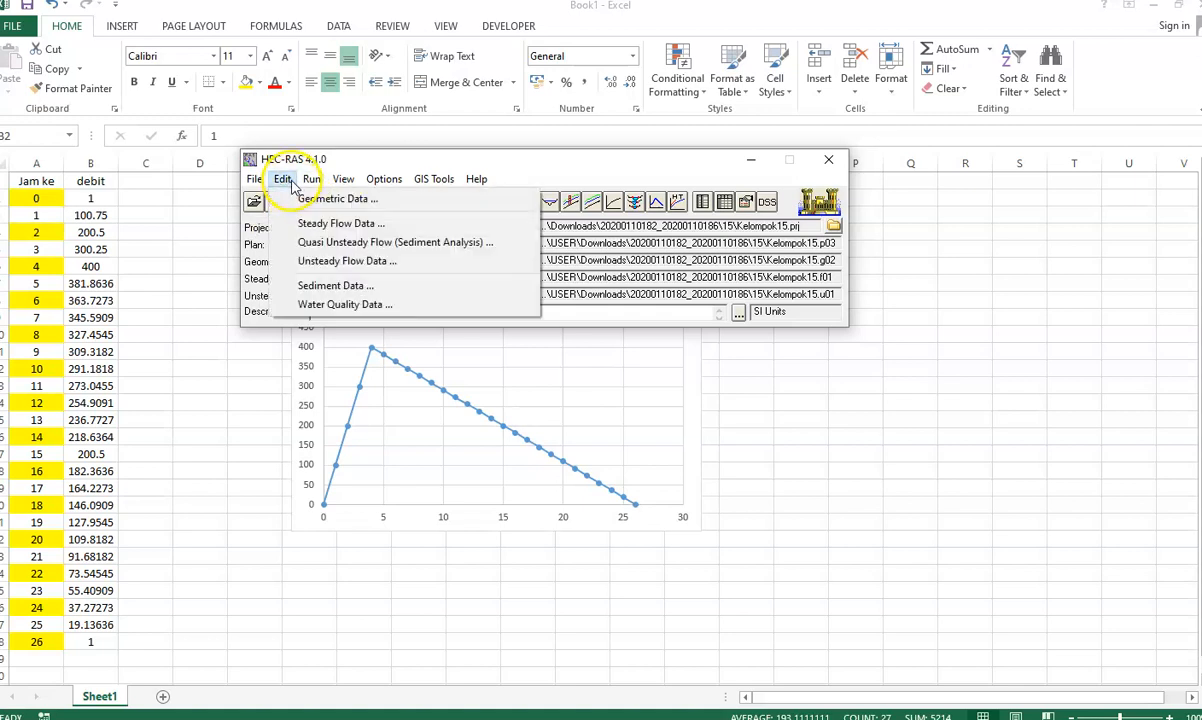
click(325, 261)
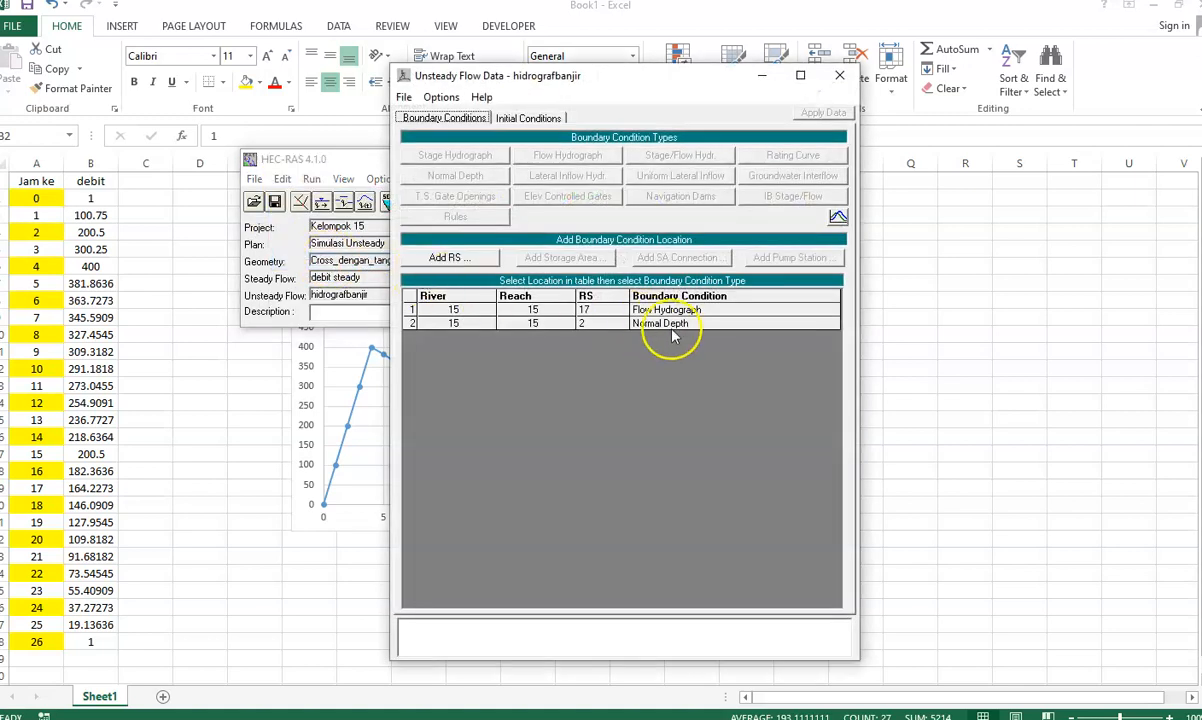
double_click(670, 311)
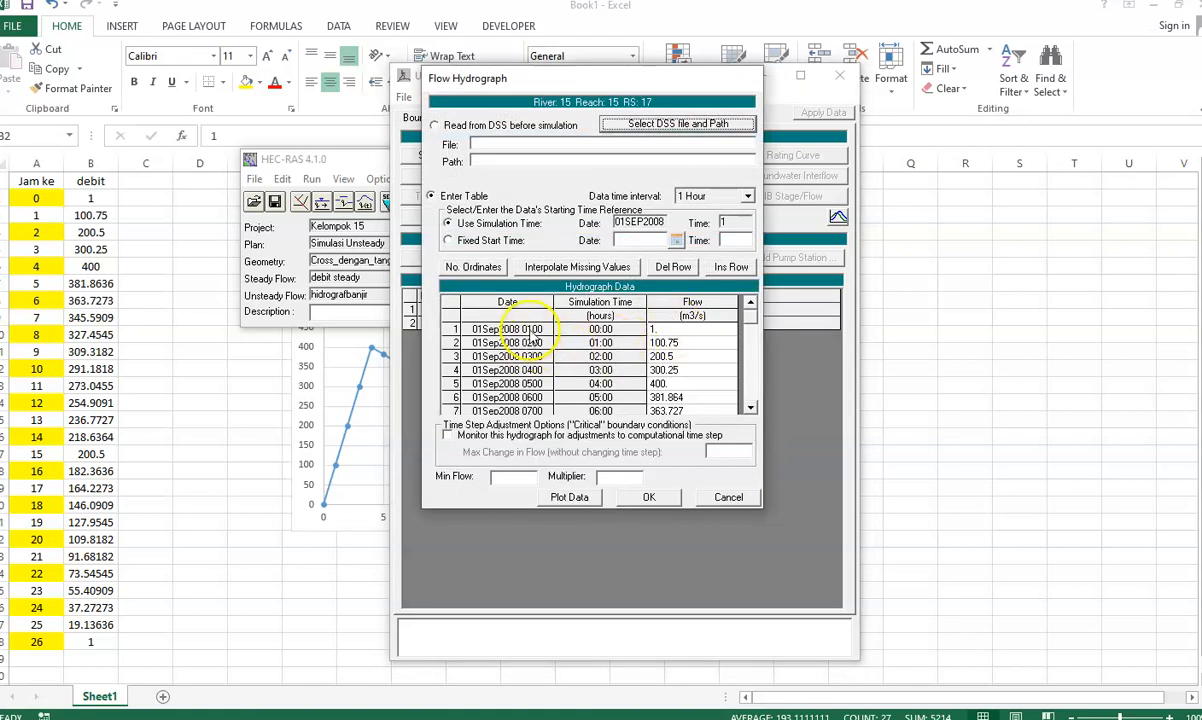
scroll(750, 388, down, 8)
scroll(750, 388, down, 2)
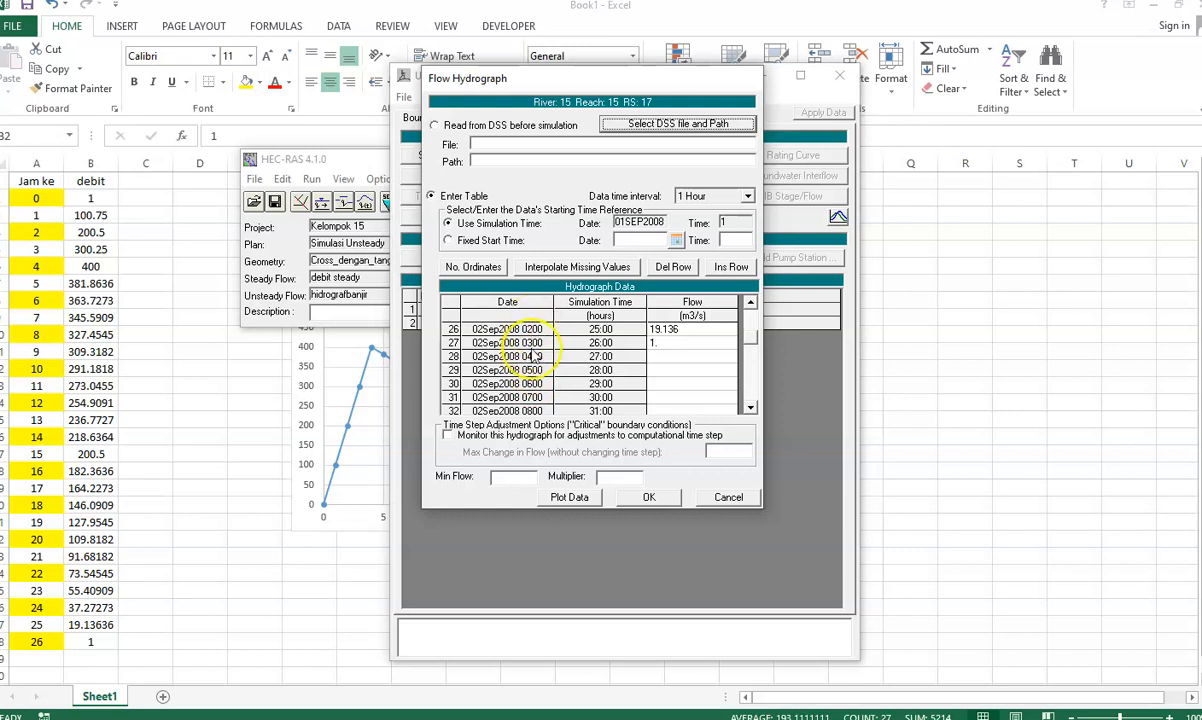
scroll(756, 312, up, 8)
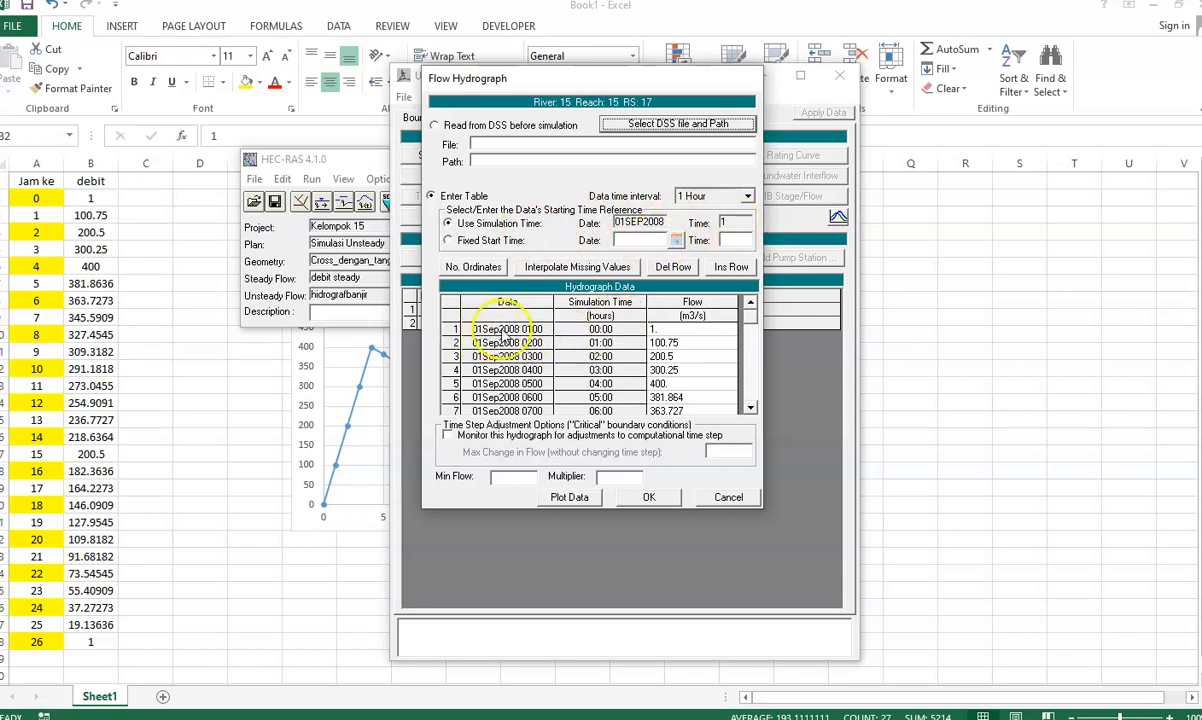
- Examine the dates, simulation times and flows in the final rows of the hydrograph table
drag(755, 378, 755, 378)
click(753, 374)
click(753, 374)
click(750, 339)
click(750, 339)
click(753, 340)
click(757, 325)
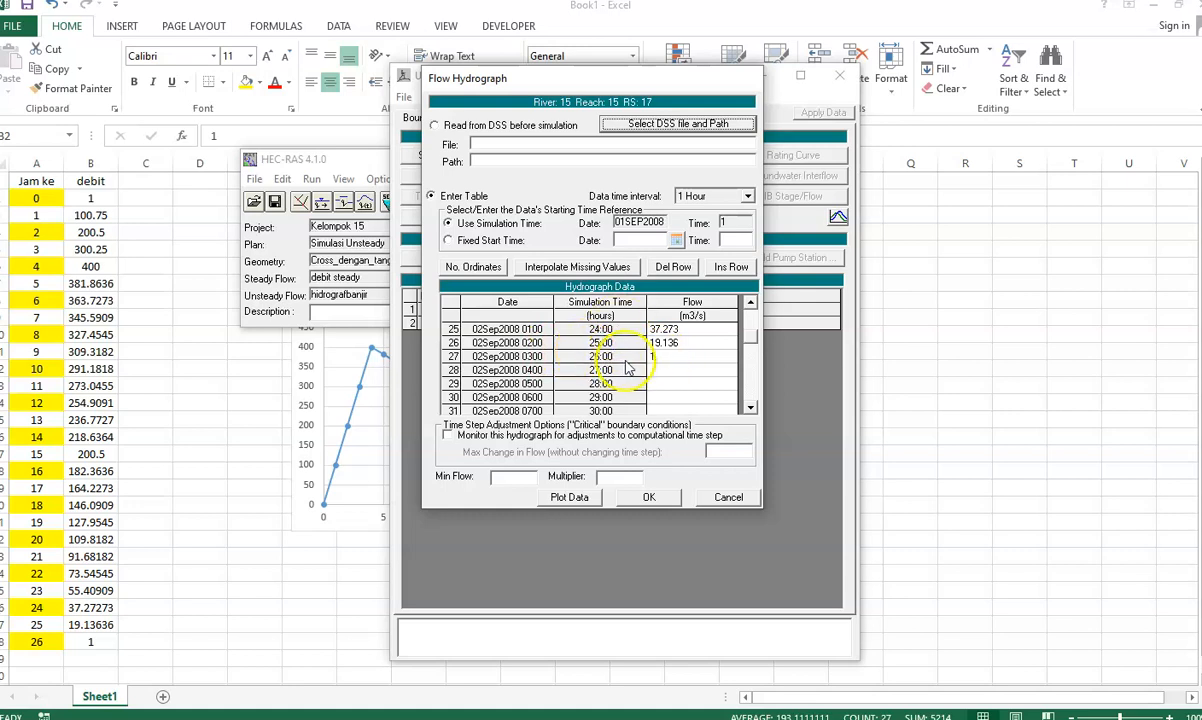
click(751, 305)
click(751, 305)
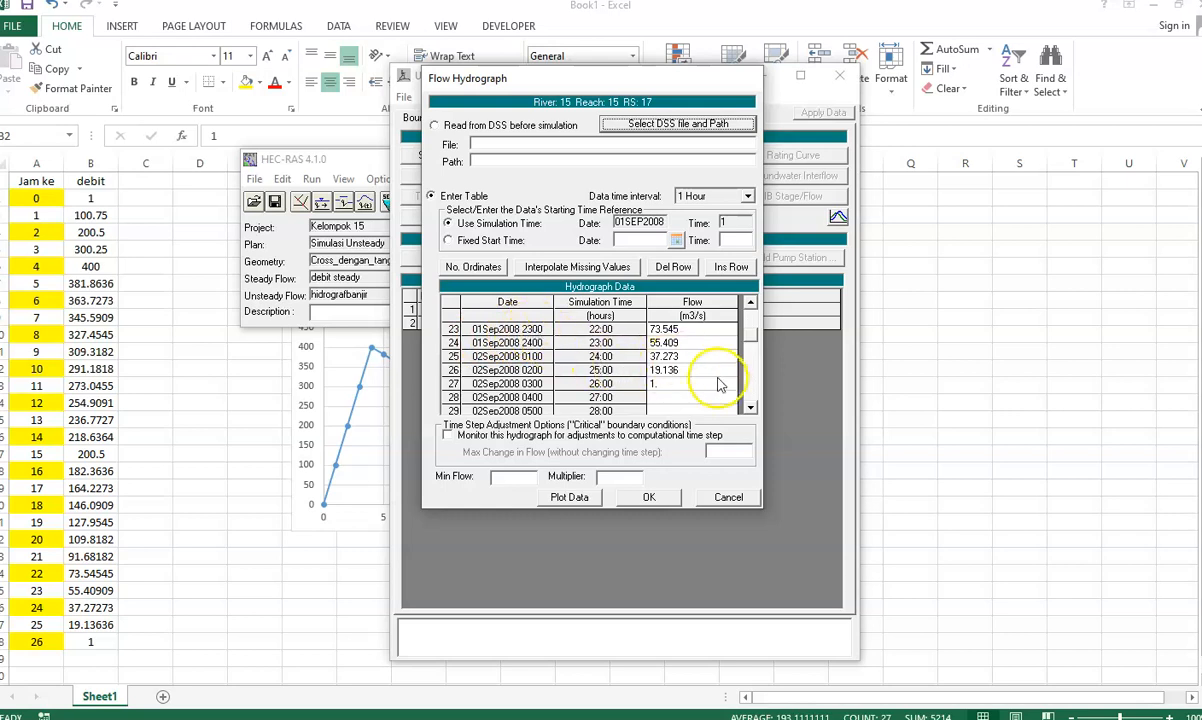
scroll(755, 398, down, 2)
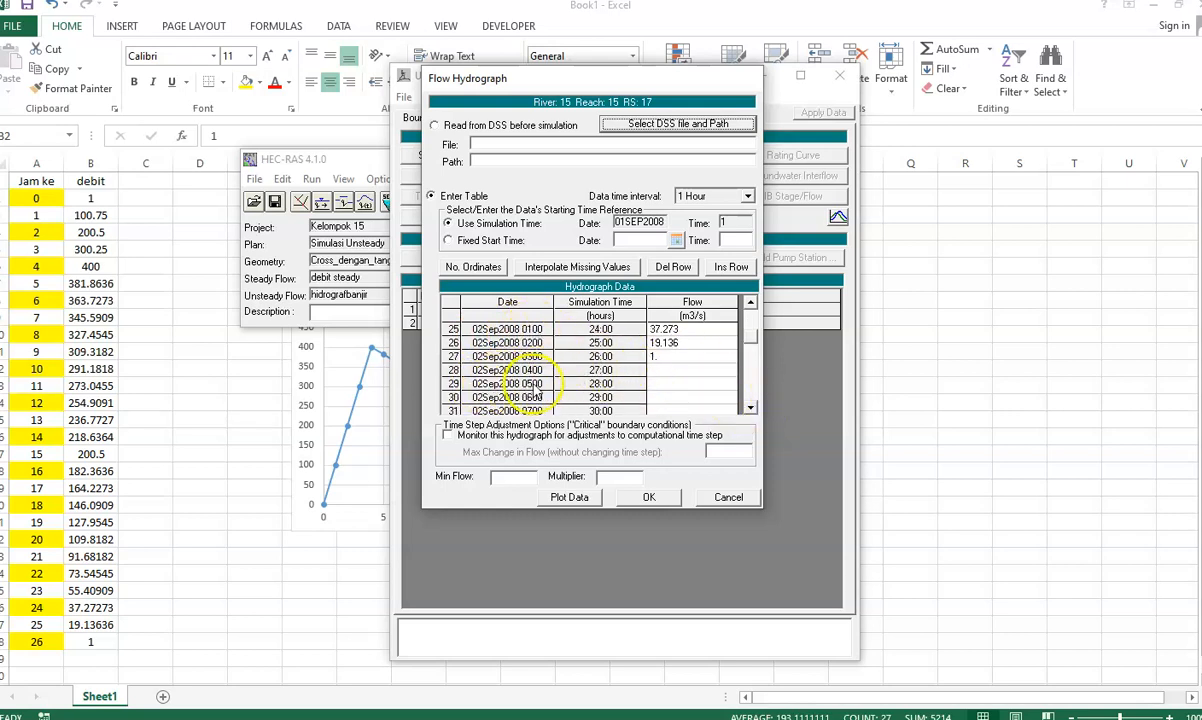
- Accept the flow hydrograph and close the unsteady flow data
click(655, 355)
text(1.)
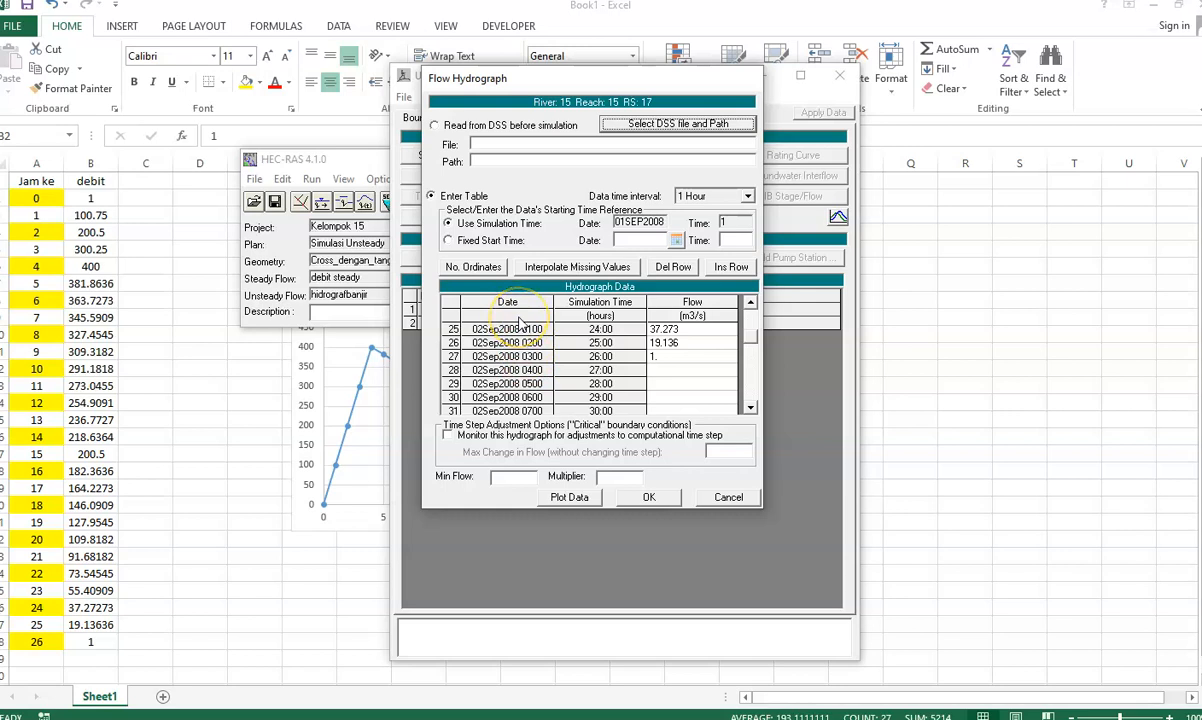
click(652, 498)
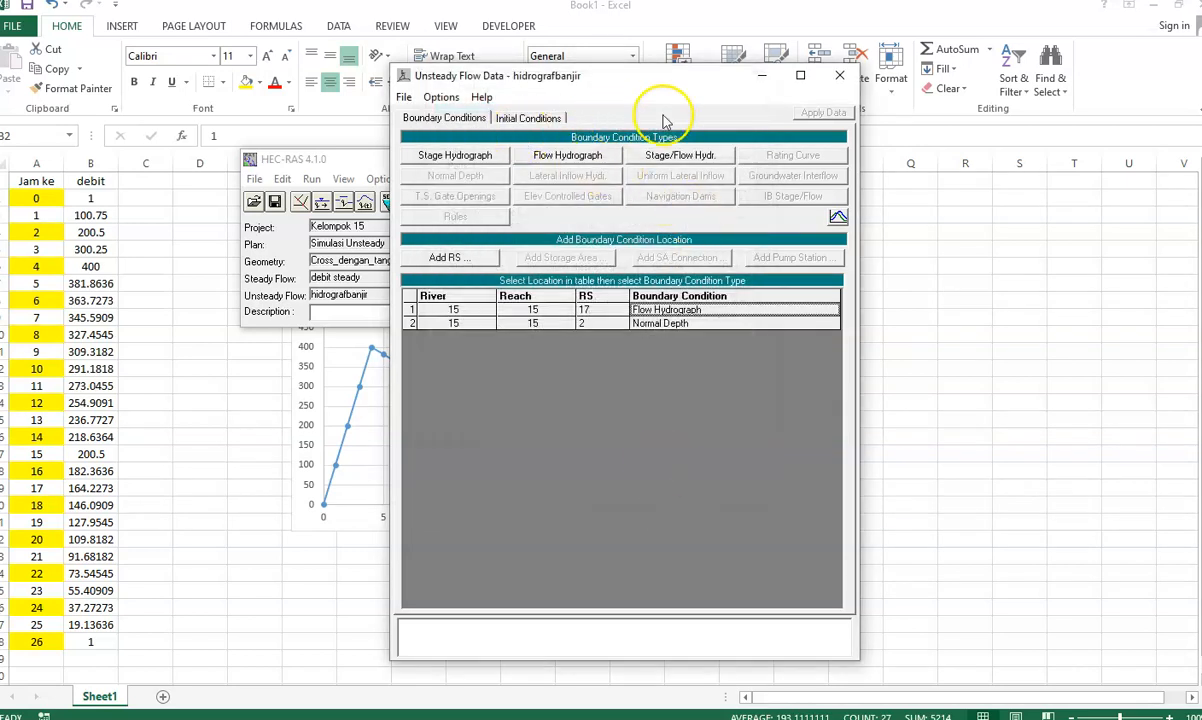
click(839, 75)
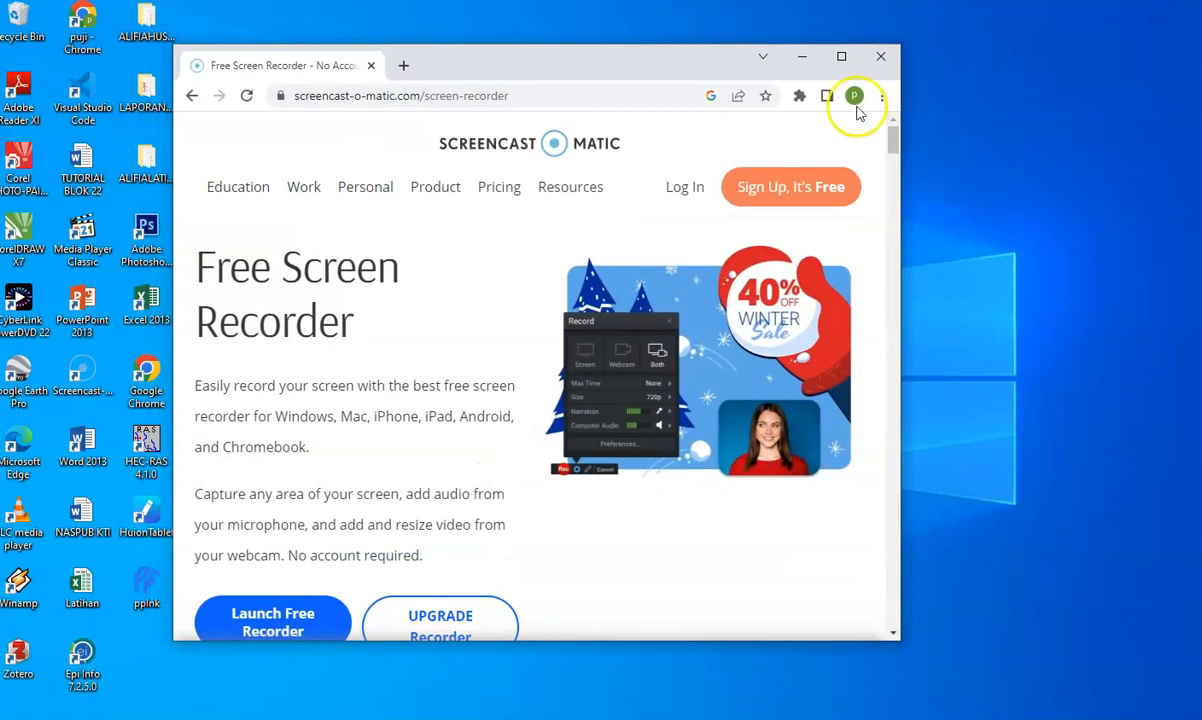
- Open the river's profile plot at full size and play its water surface animation
click(802, 57)
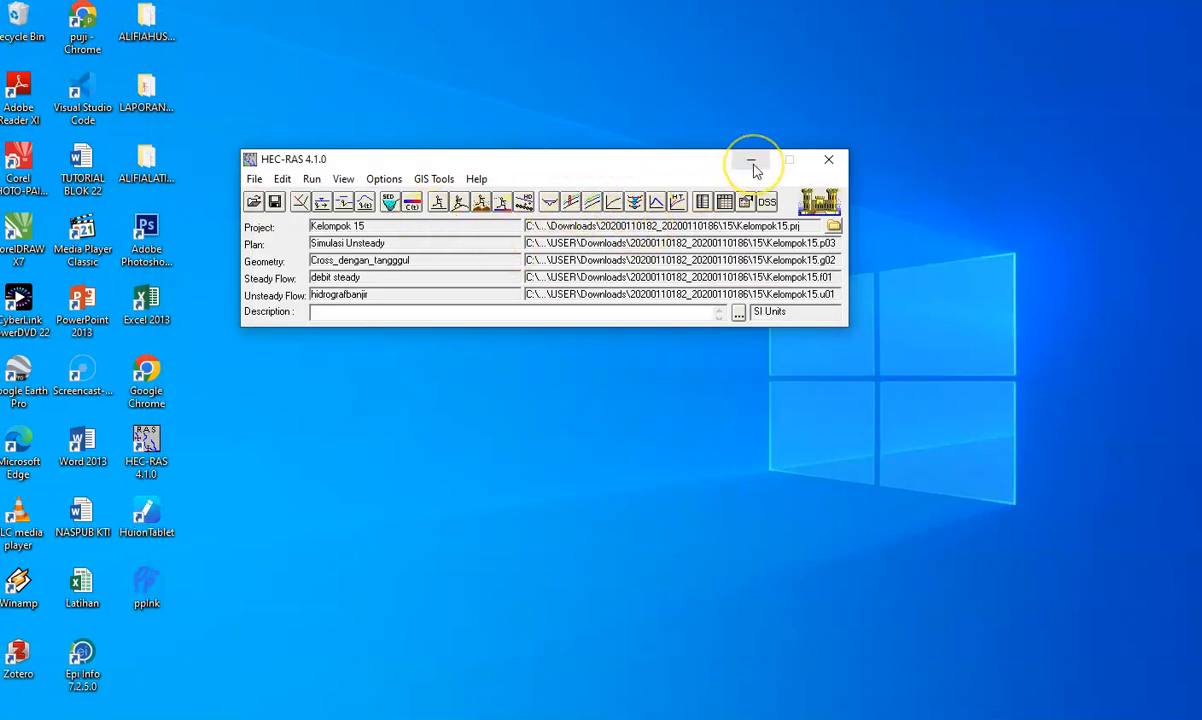
click(571, 203)
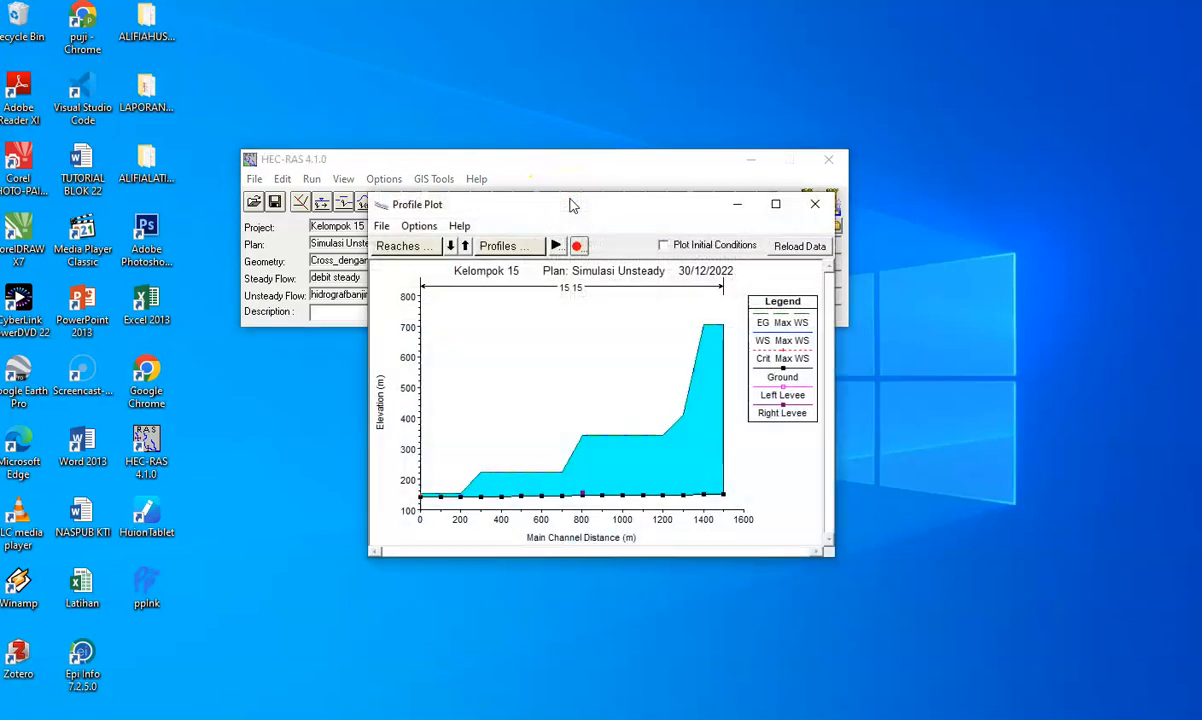
click(776, 206)
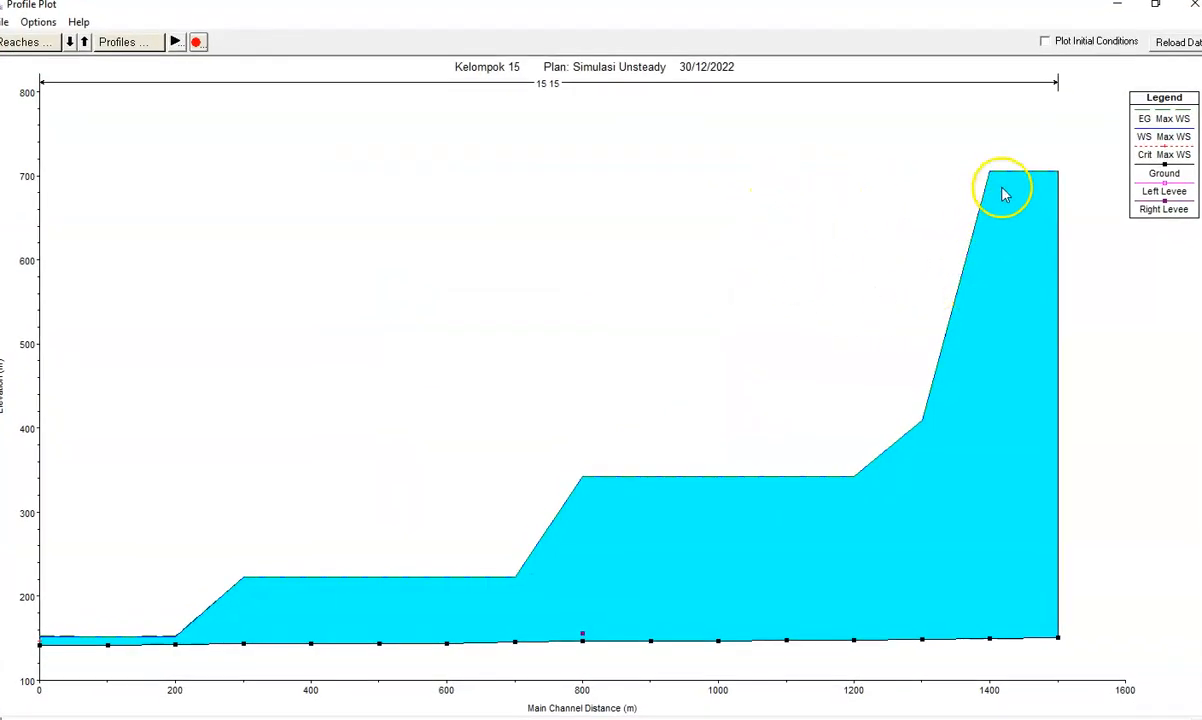
click(175, 44)
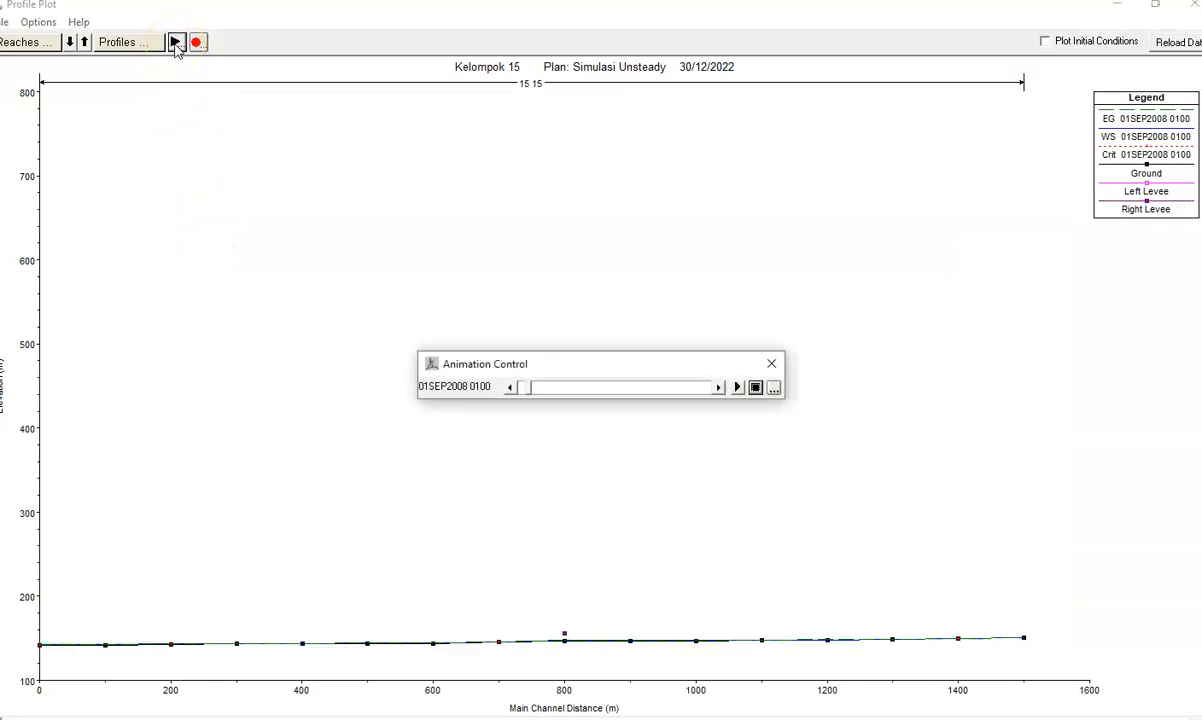
click(738, 388)
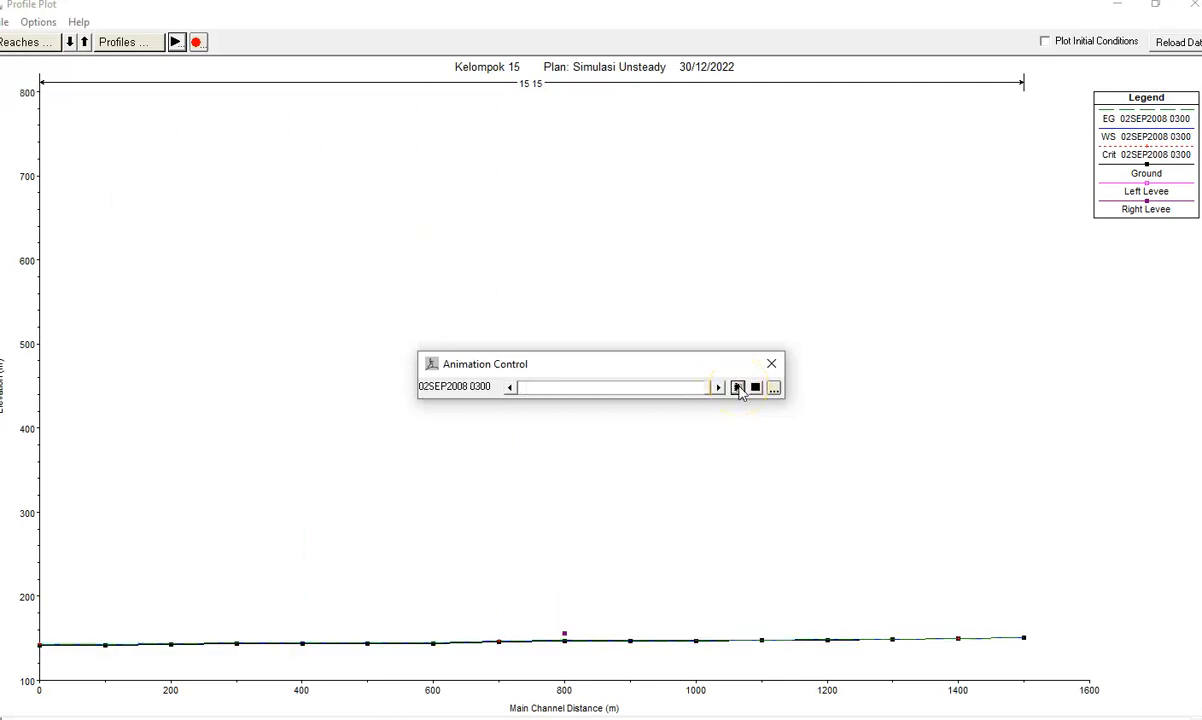
- Step through the profile animation from 01SEP2008 0100 to 01SEP2008 1300, and close the profile plot
drag(711, 389, 507, 395)
click(718, 389)
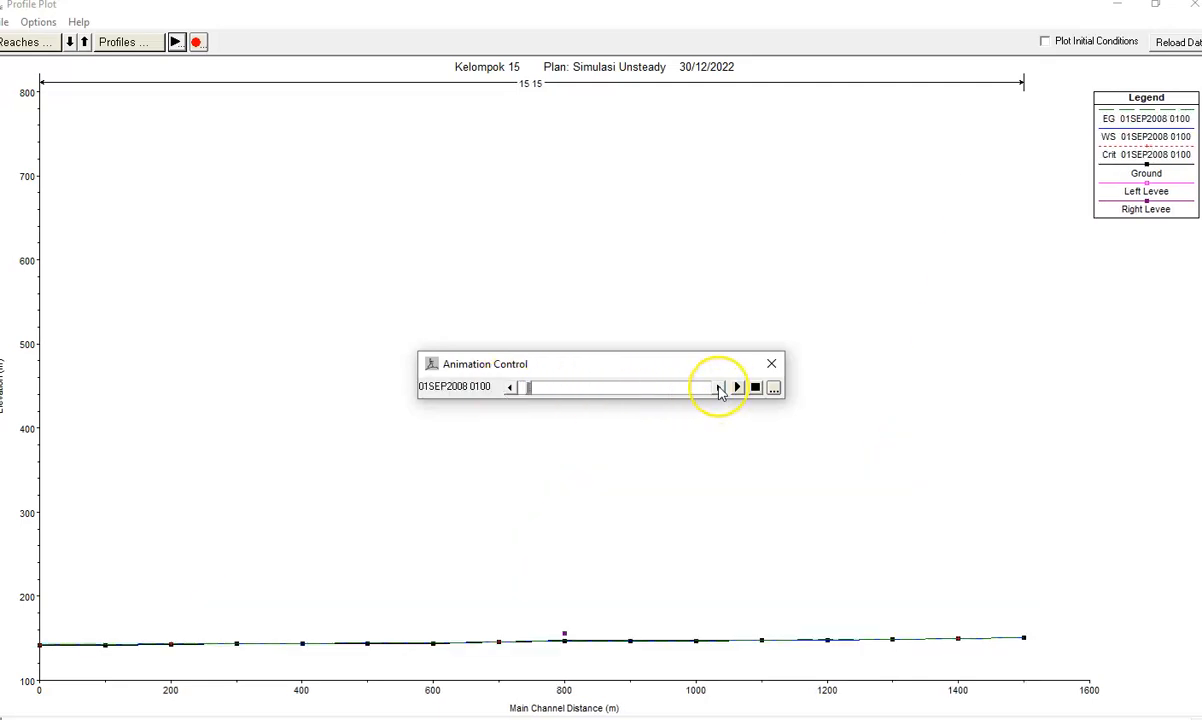
click(718, 389)
click(718, 389)
click(718, 389)
click(718, 389)
click(590, 390)
click(720, 388)
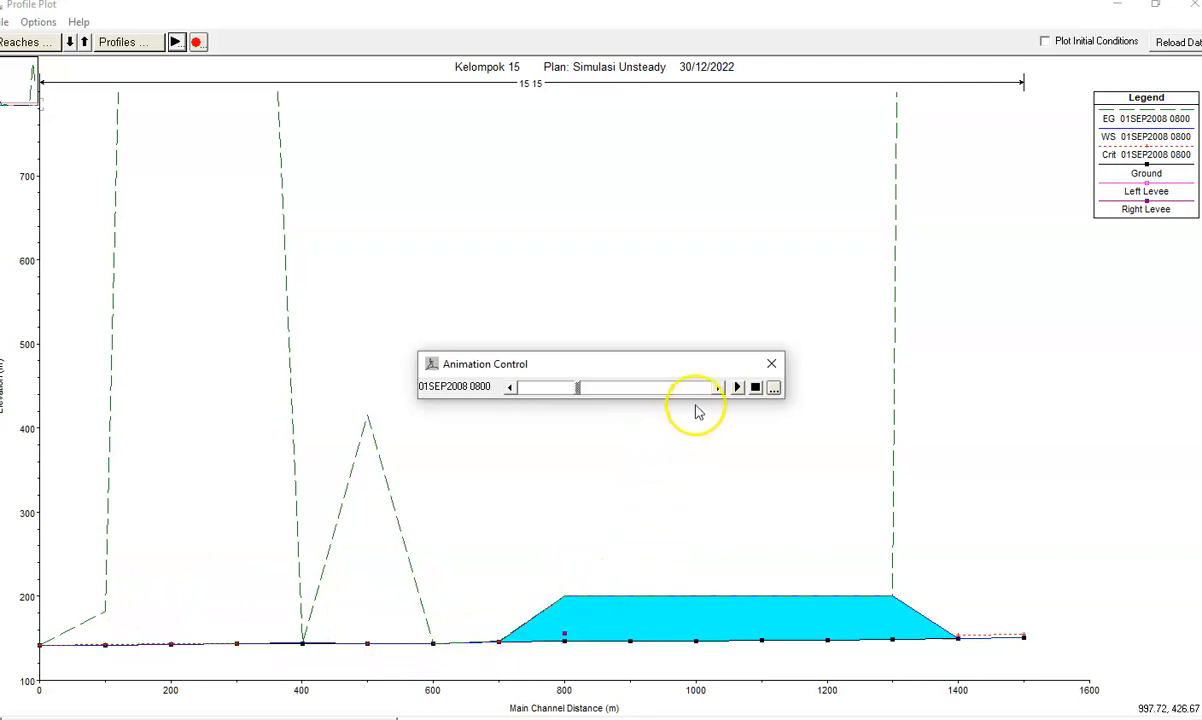
click(717, 391)
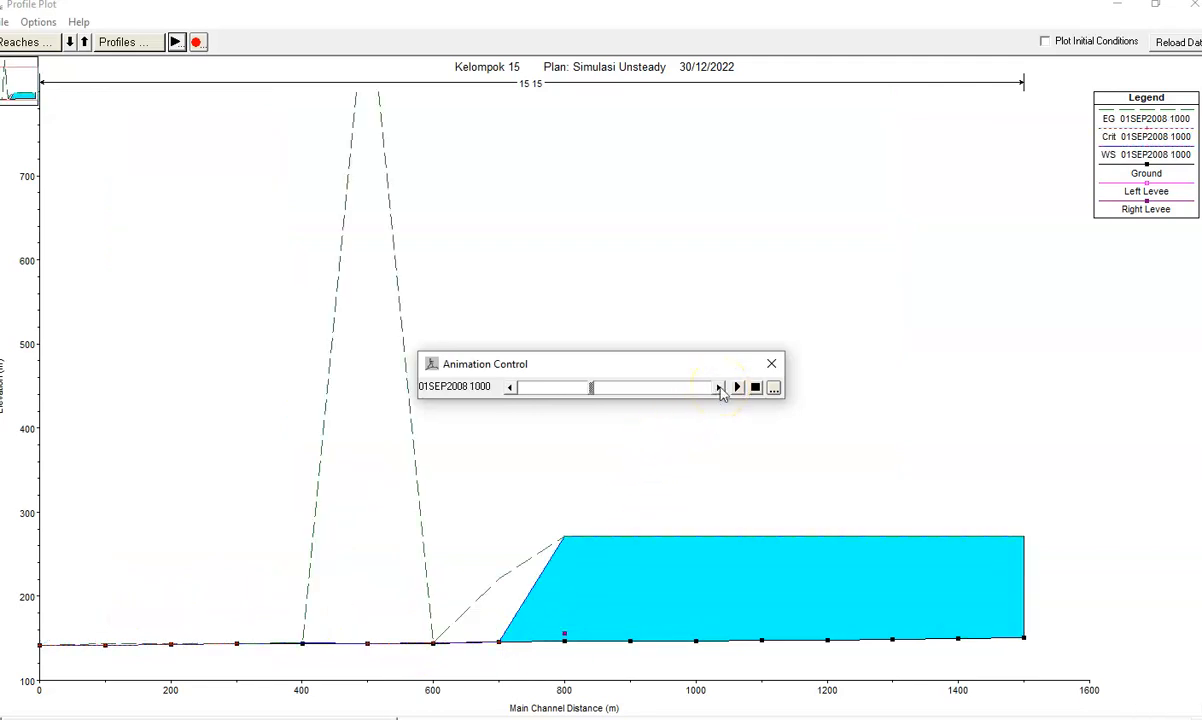
click(719, 387)
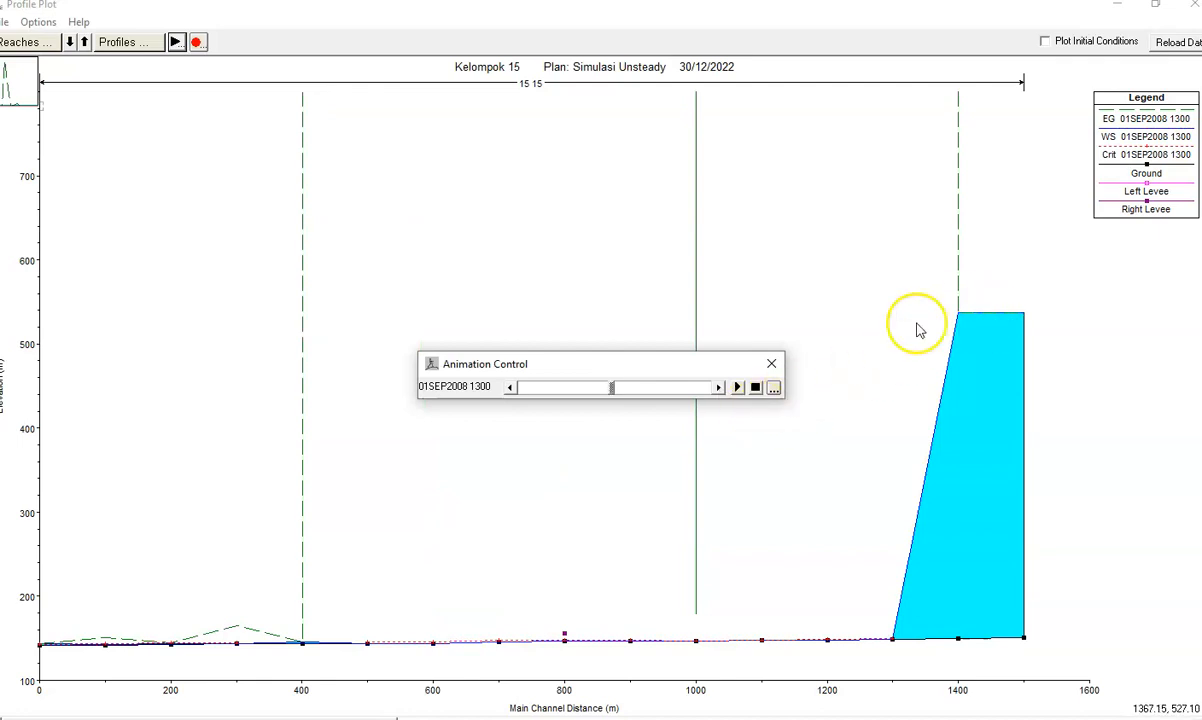
click(771, 364)
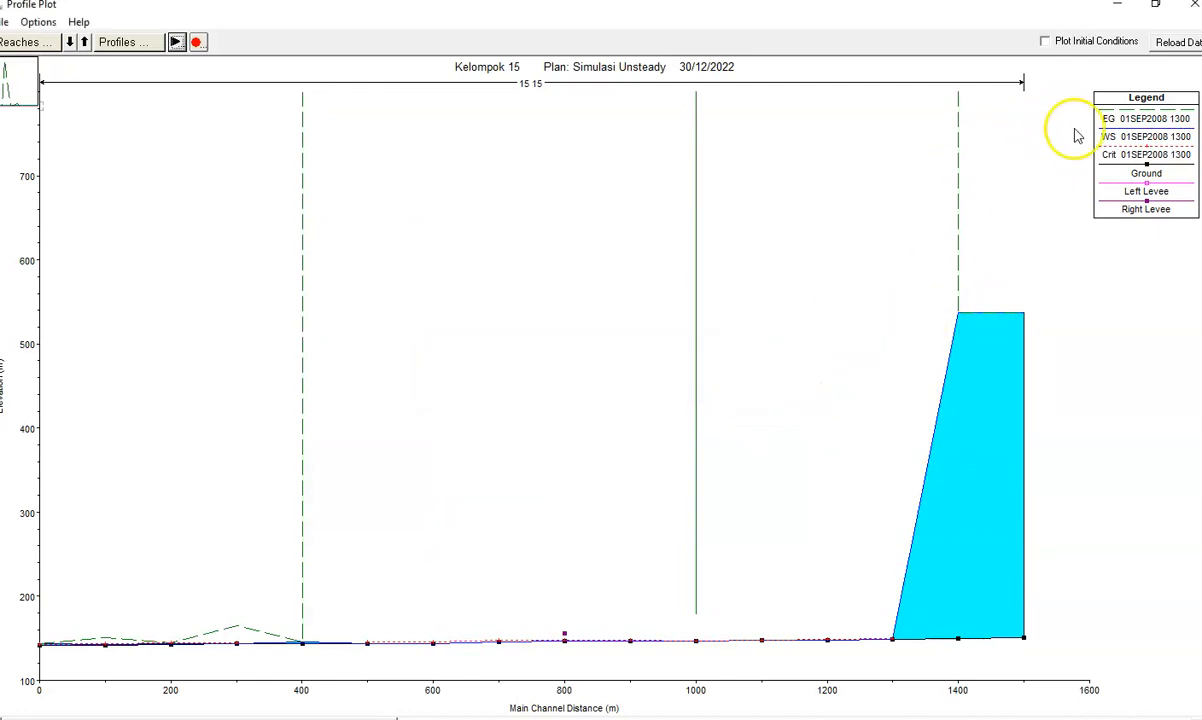
click(1194, 8)
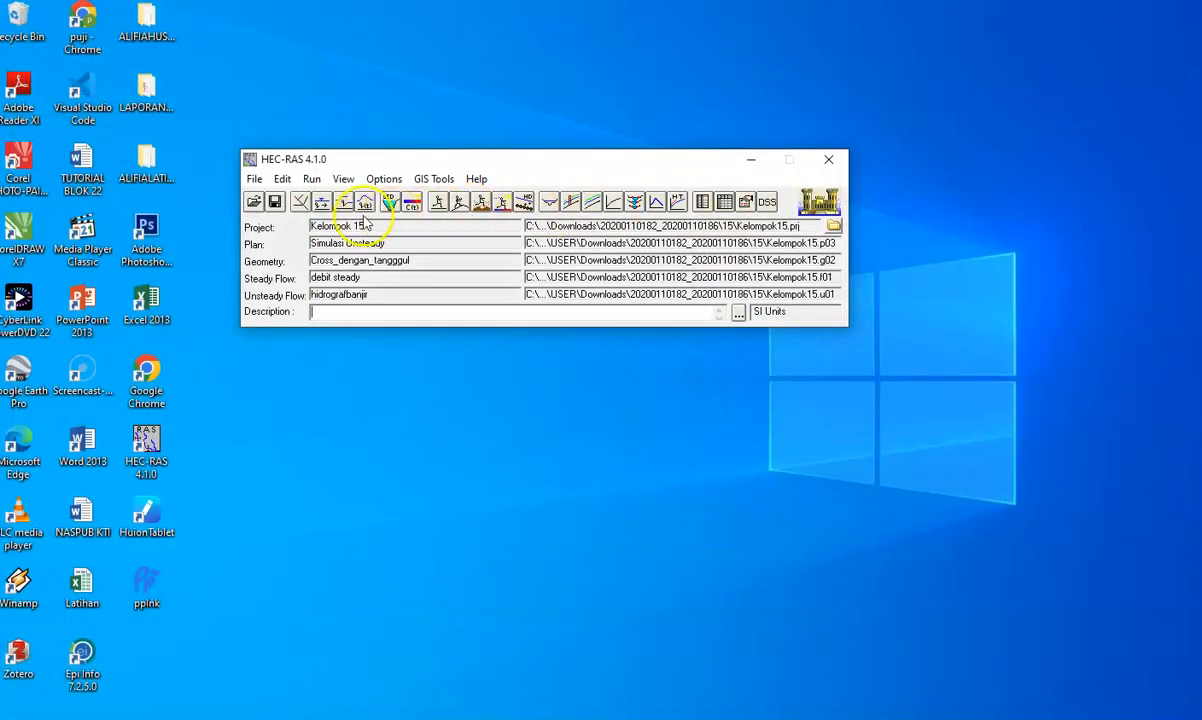
- View the cross section plot of river station 17 at full size and close it
click(549, 204)
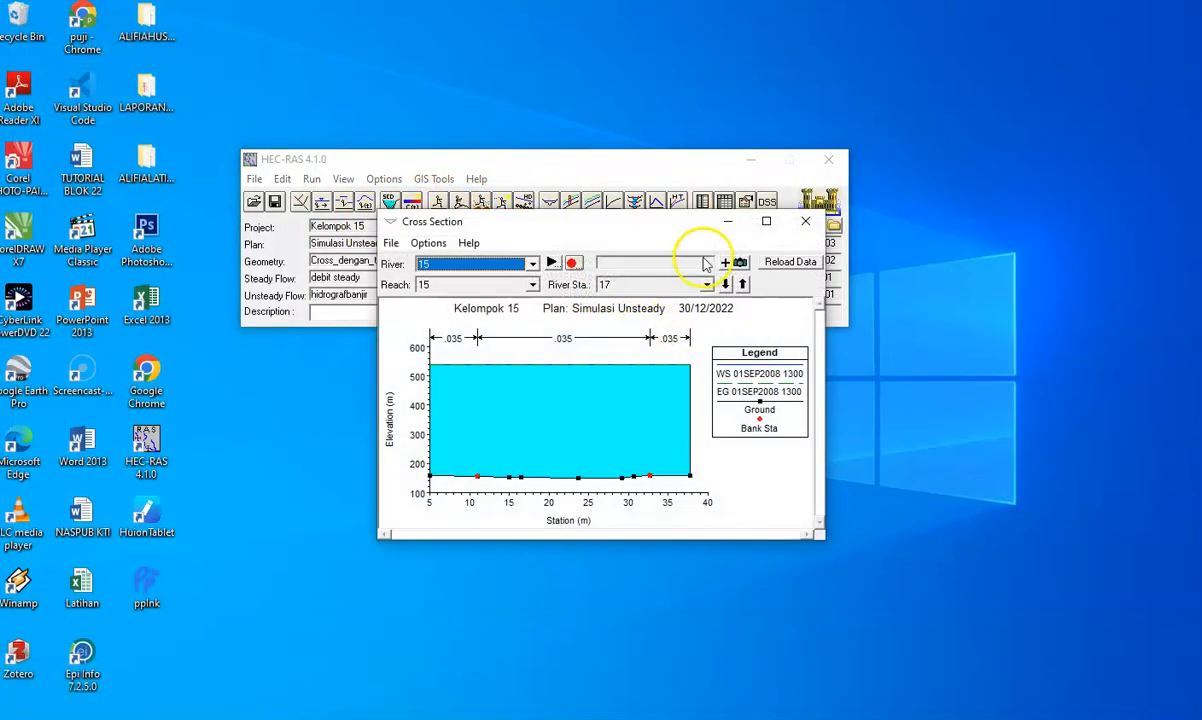
click(766, 223)
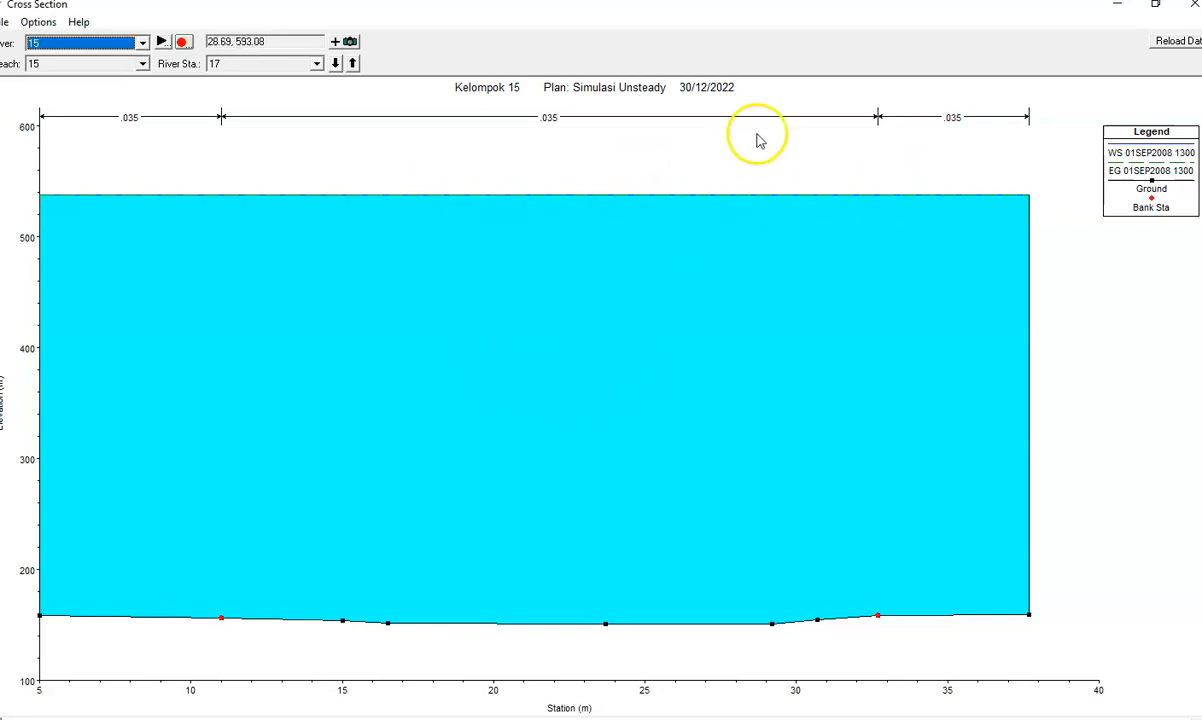
click(1192, 6)
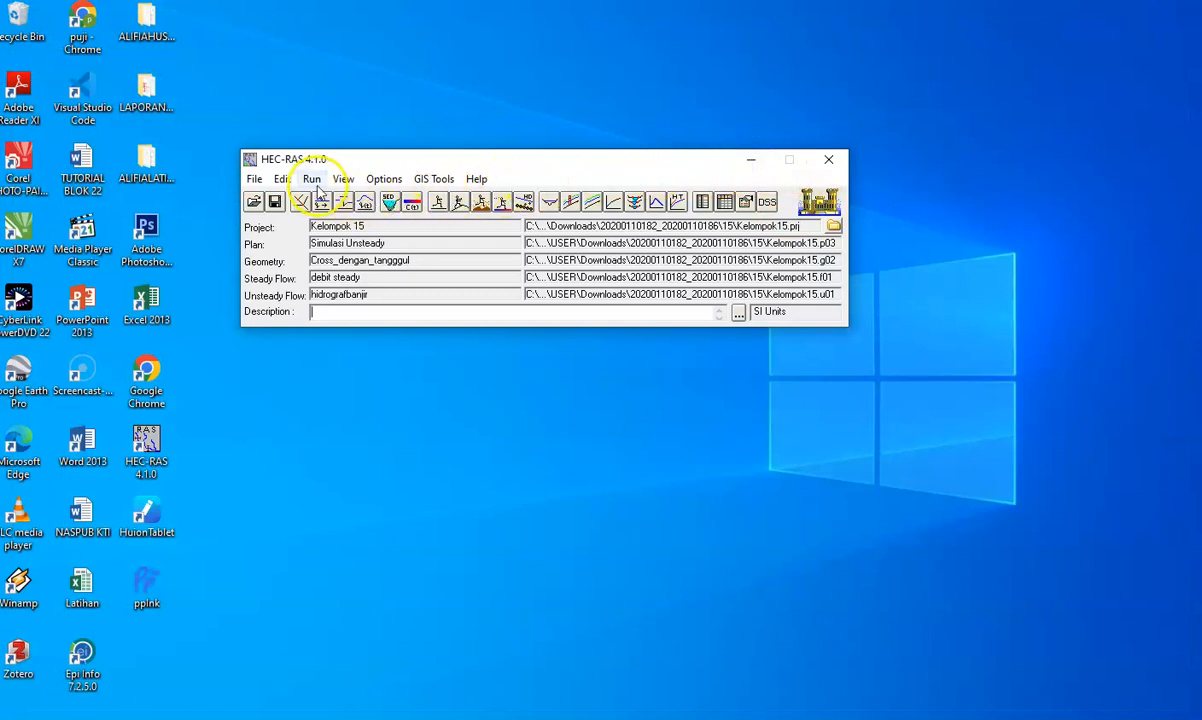
- Set the initial flow at river station 17 to 5 in the unsteady flow data's initial conditions
click(282, 179)
click(310, 261)
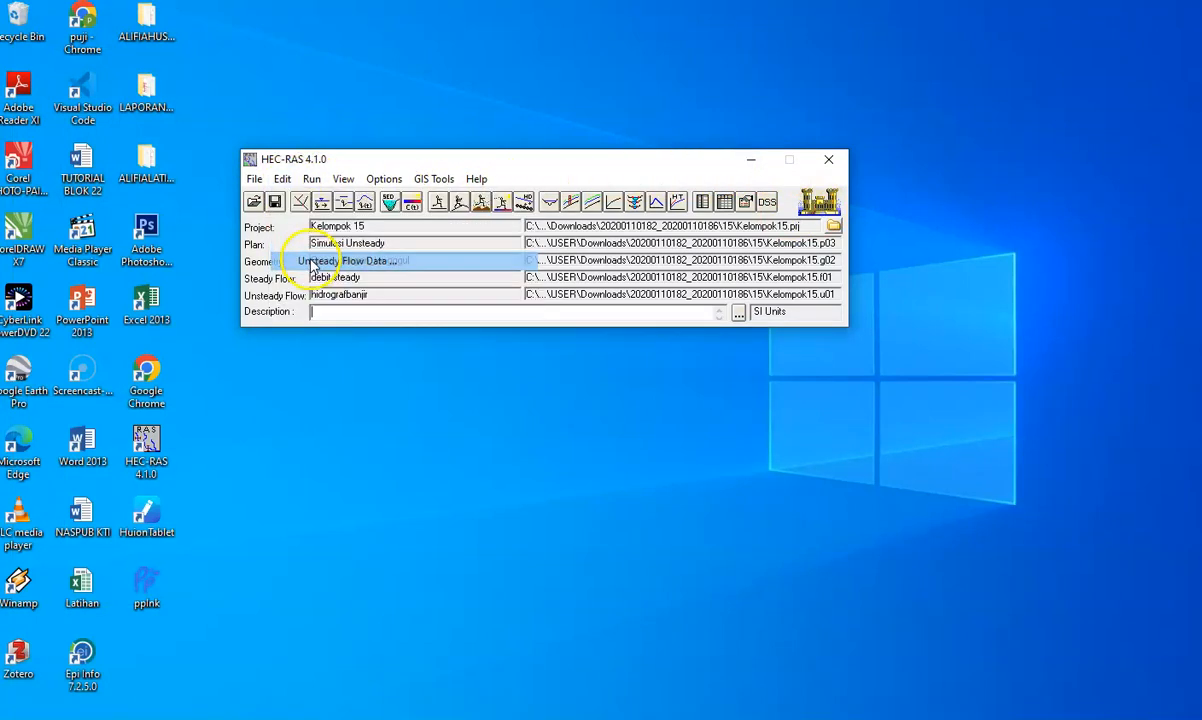
click(801, 77)
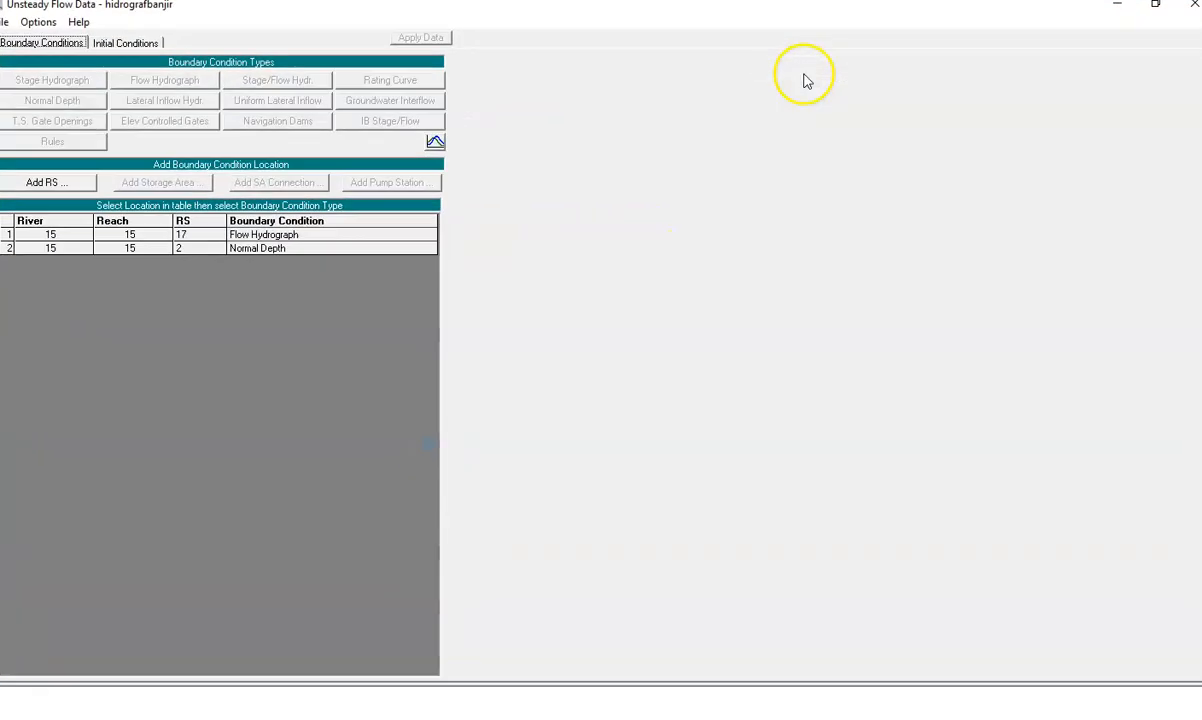
click(124, 44)
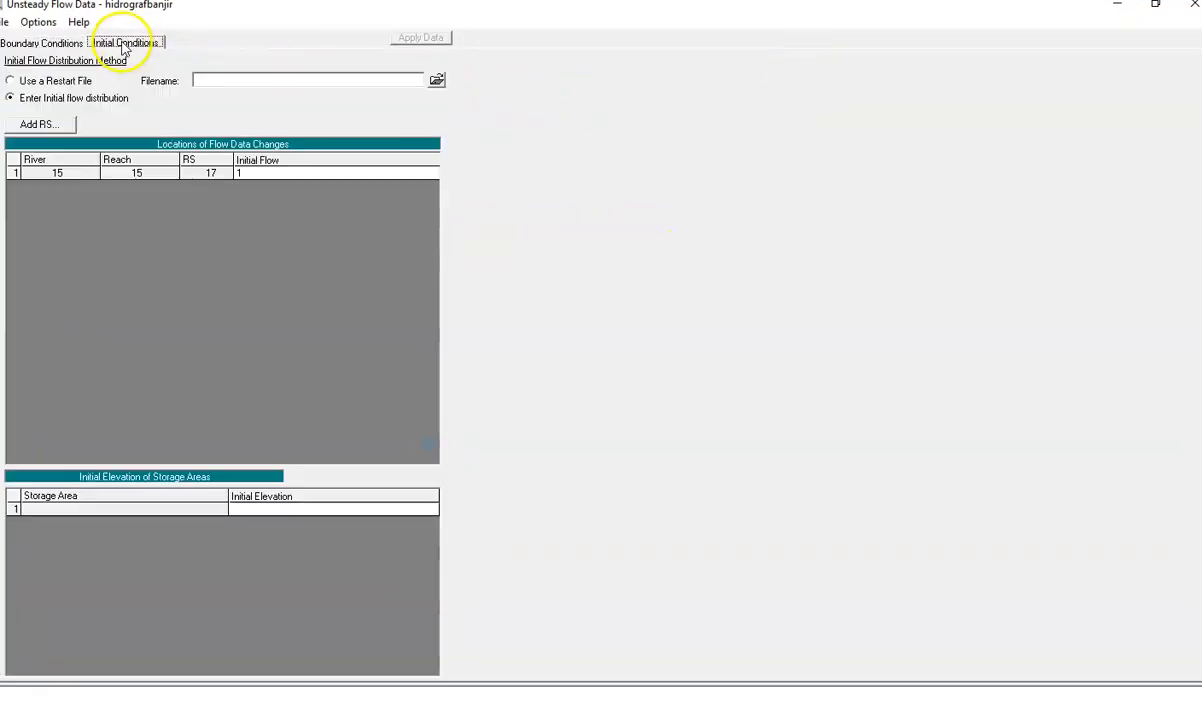
click(245, 178)
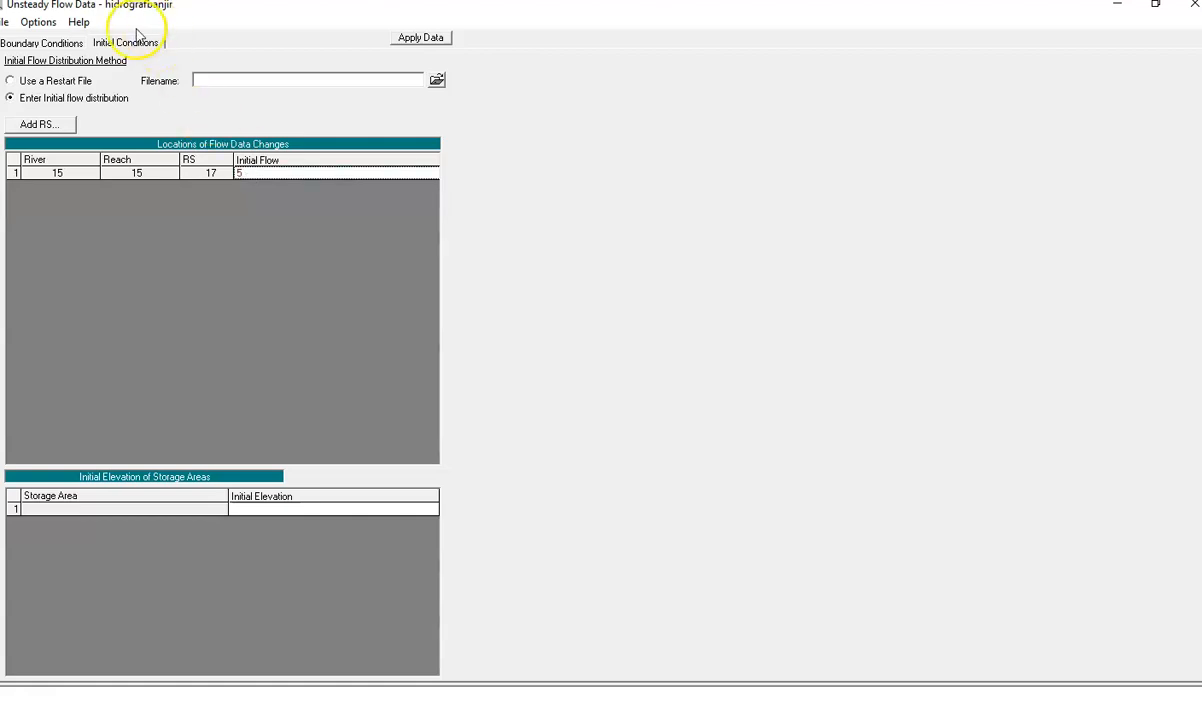
- Save the unsteady flow data and close its editor
click(45, 43)
click(6, 22)
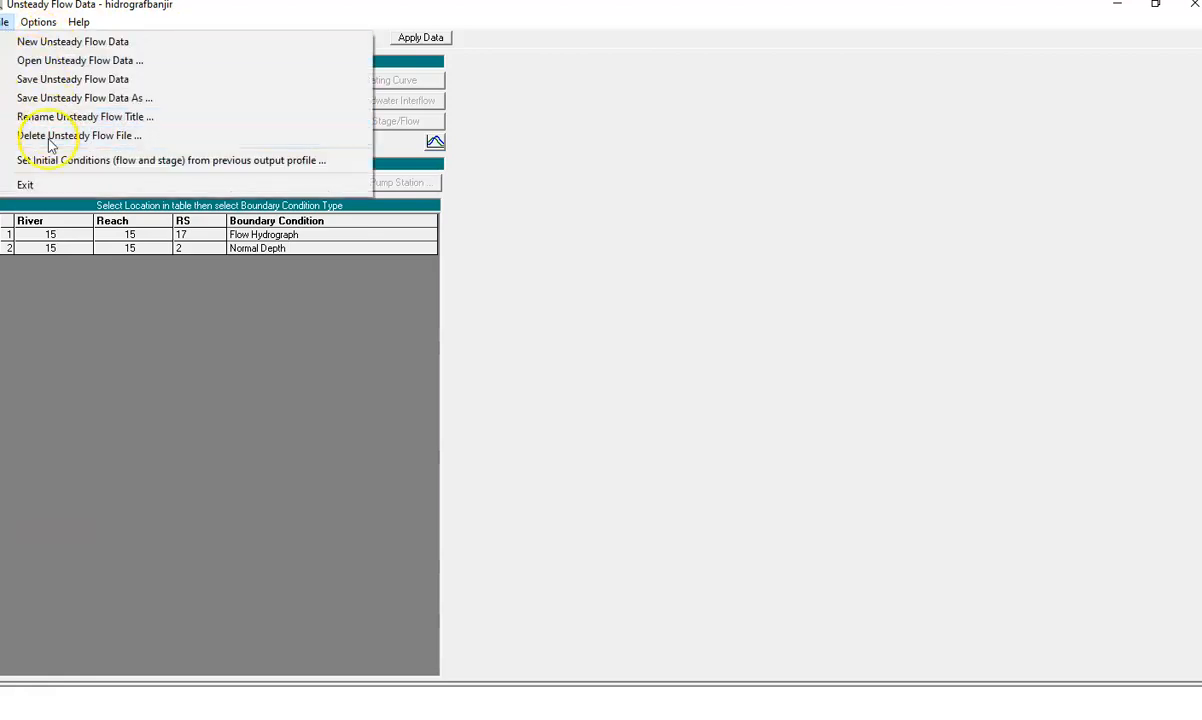
click(45, 80)
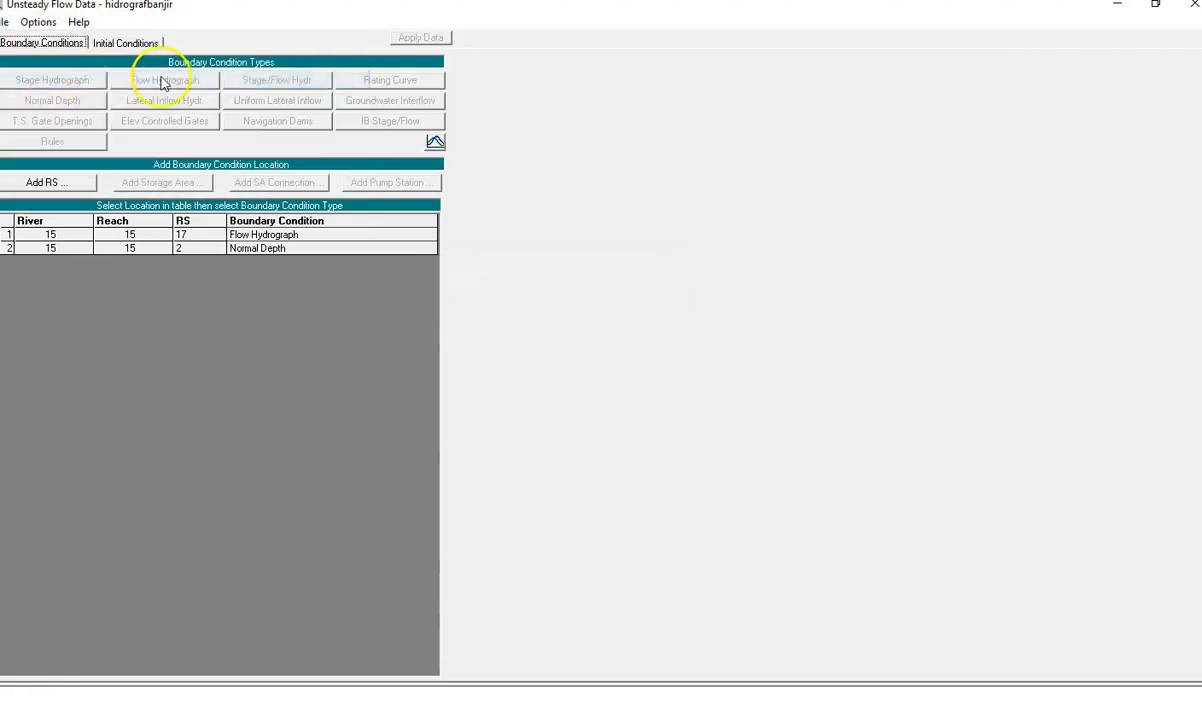
click(1193, 8)
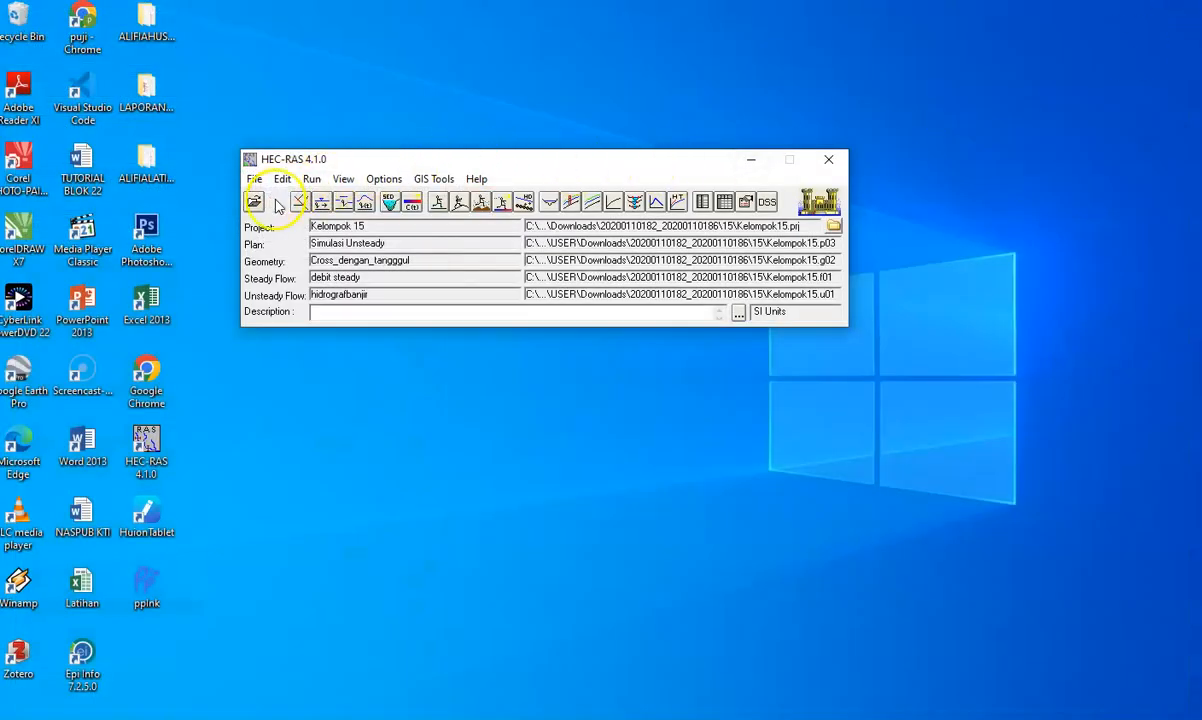
- Run the unsteady flow simulation of the Simulasi Unsteady plan and close the computation and analysis windows
click(460, 207)
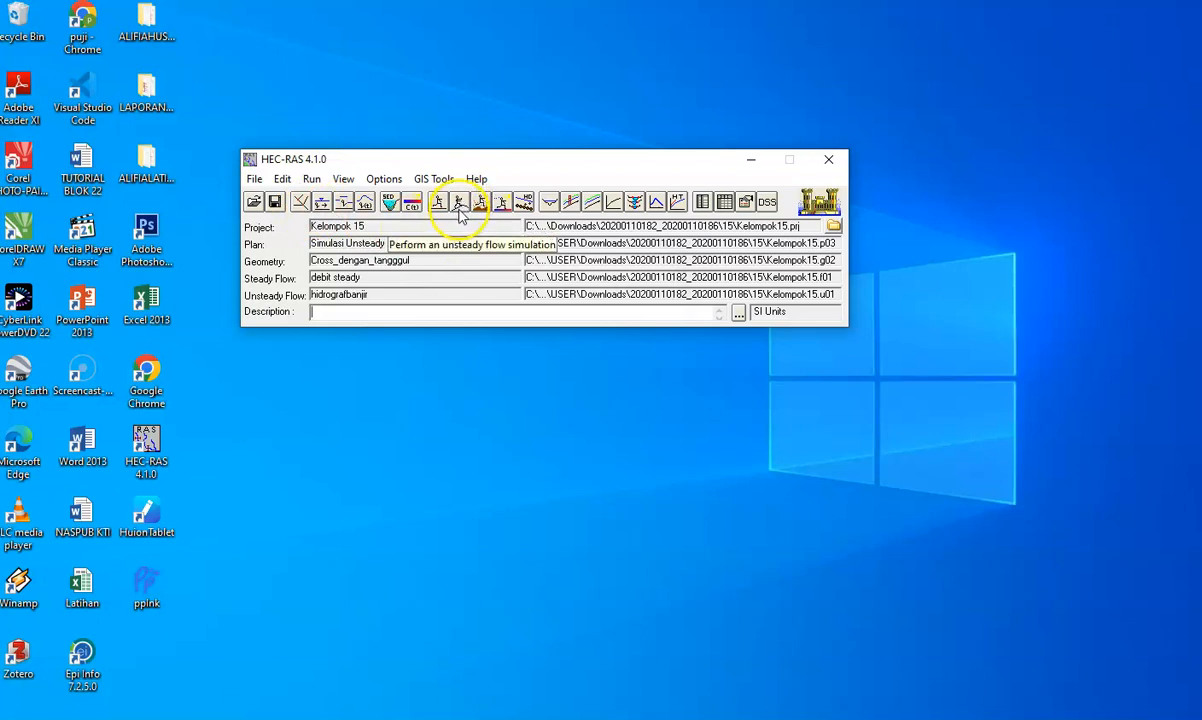
click(458, 205)
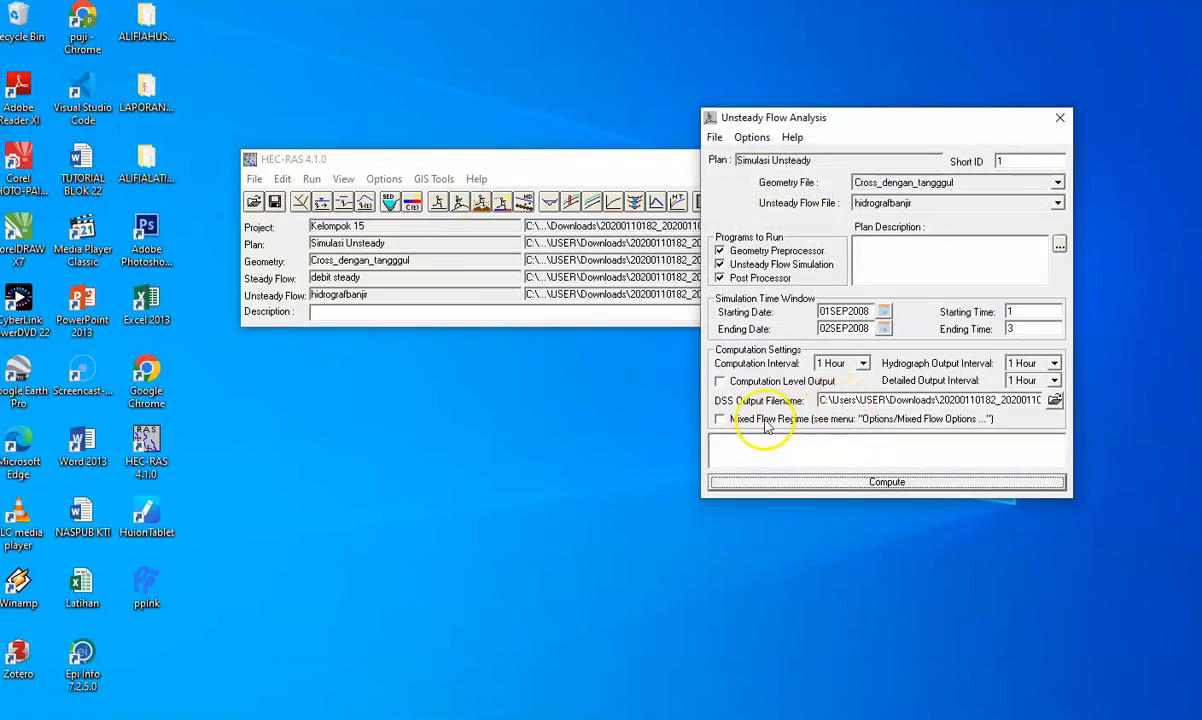
drag(867, 122, 668, 173)
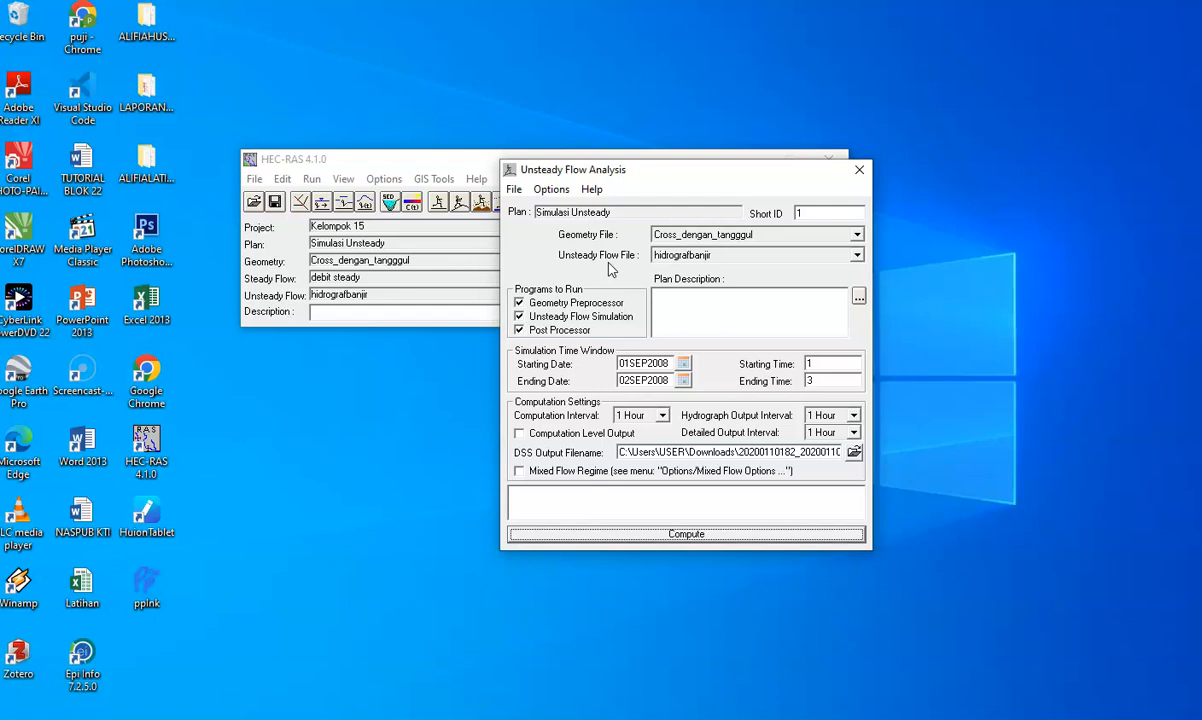
click(687, 540)
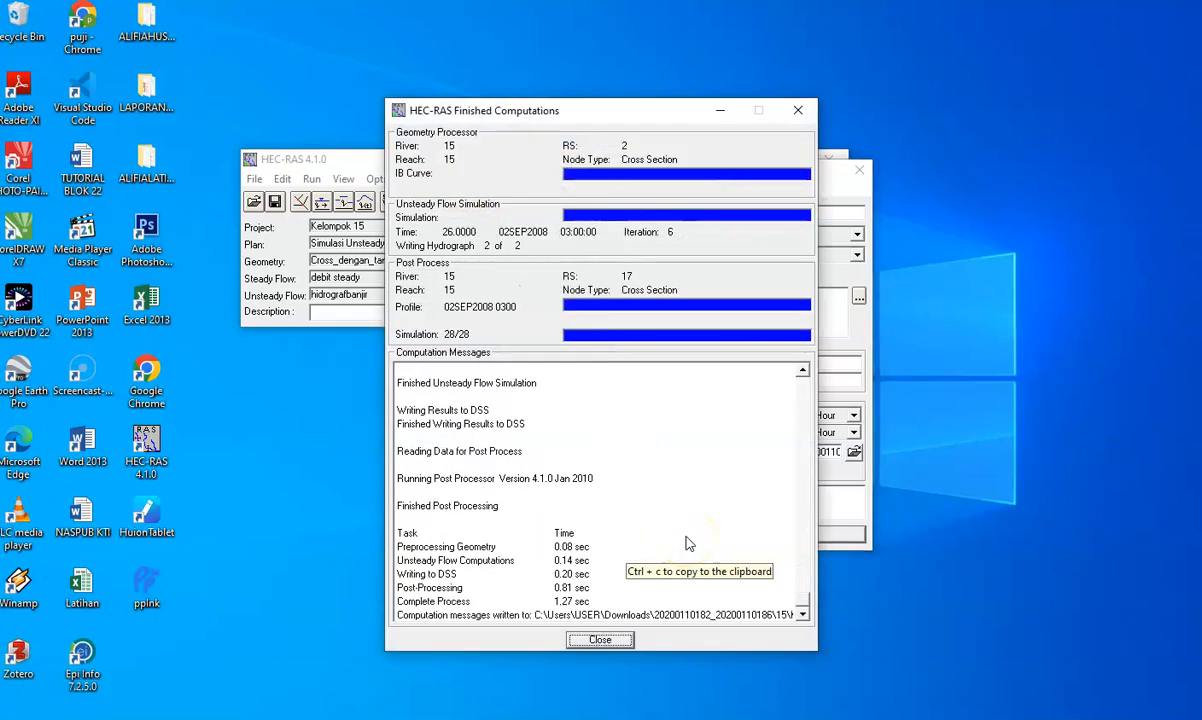
click(797, 110)
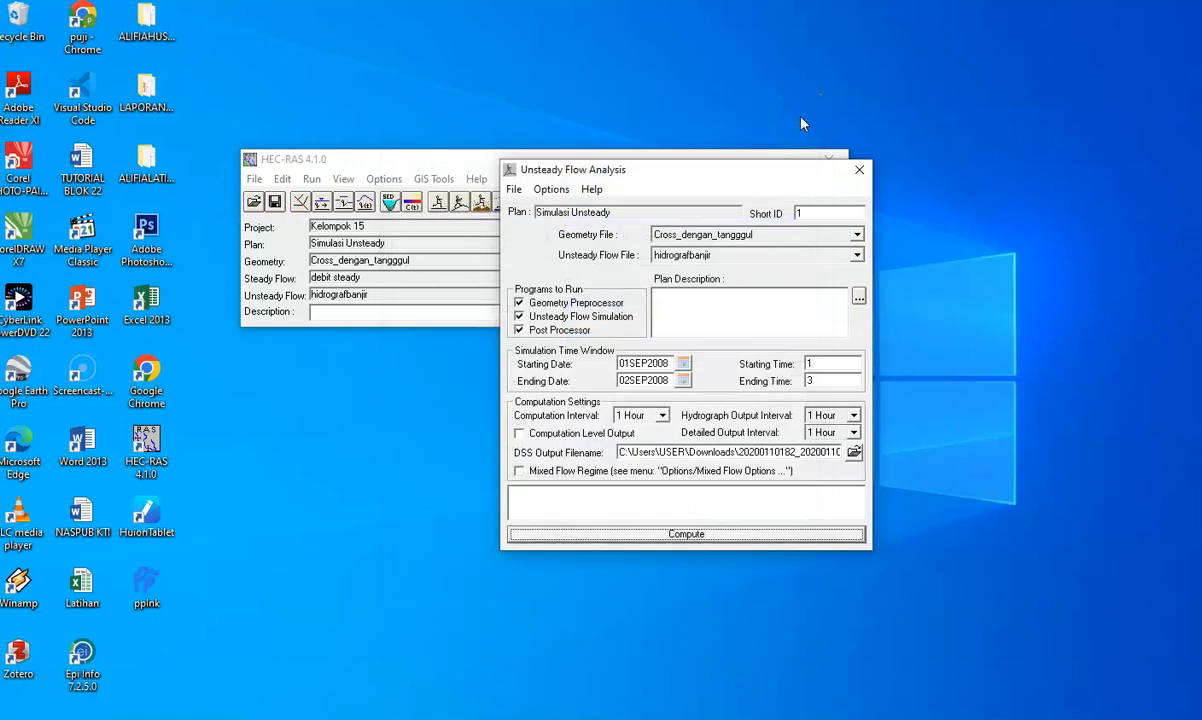
click(858, 171)
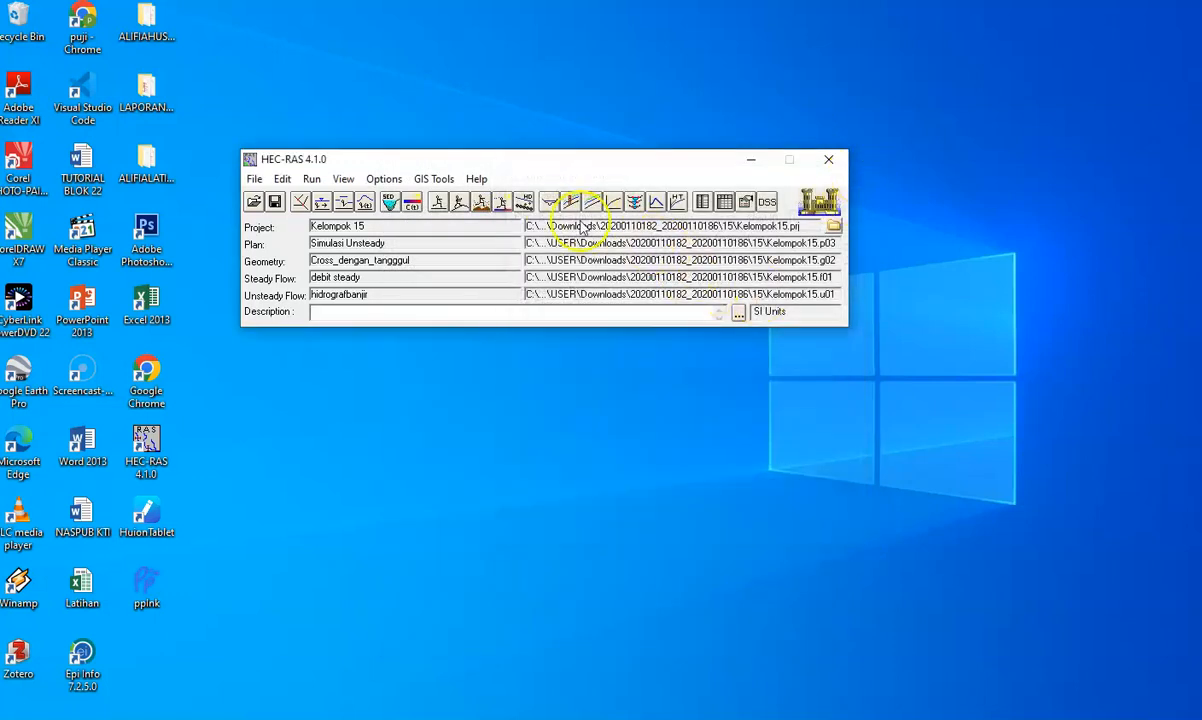
- Step through the cross section animation of river station 17 at full size from 01SEP2008 0100 to 01SEP2008 2300, and close the plot
click(551, 203)
click(769, 222)
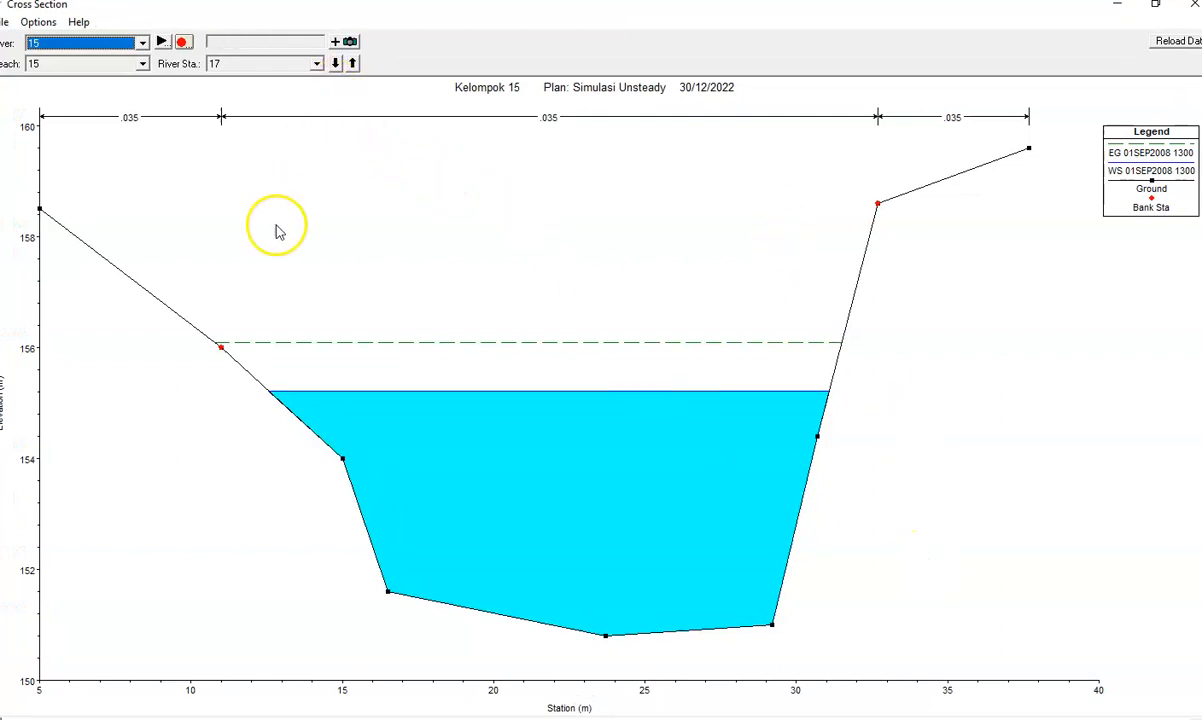
click(161, 42)
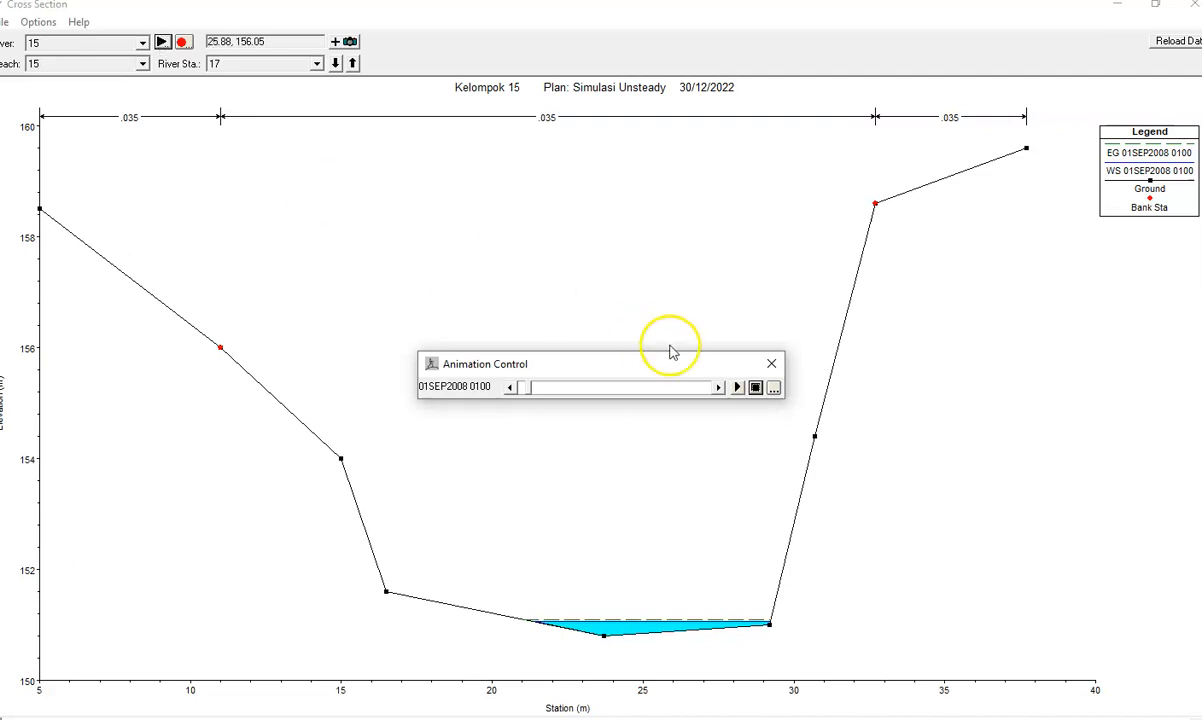
click(720, 388)
click(720, 388)
click(721, 389)
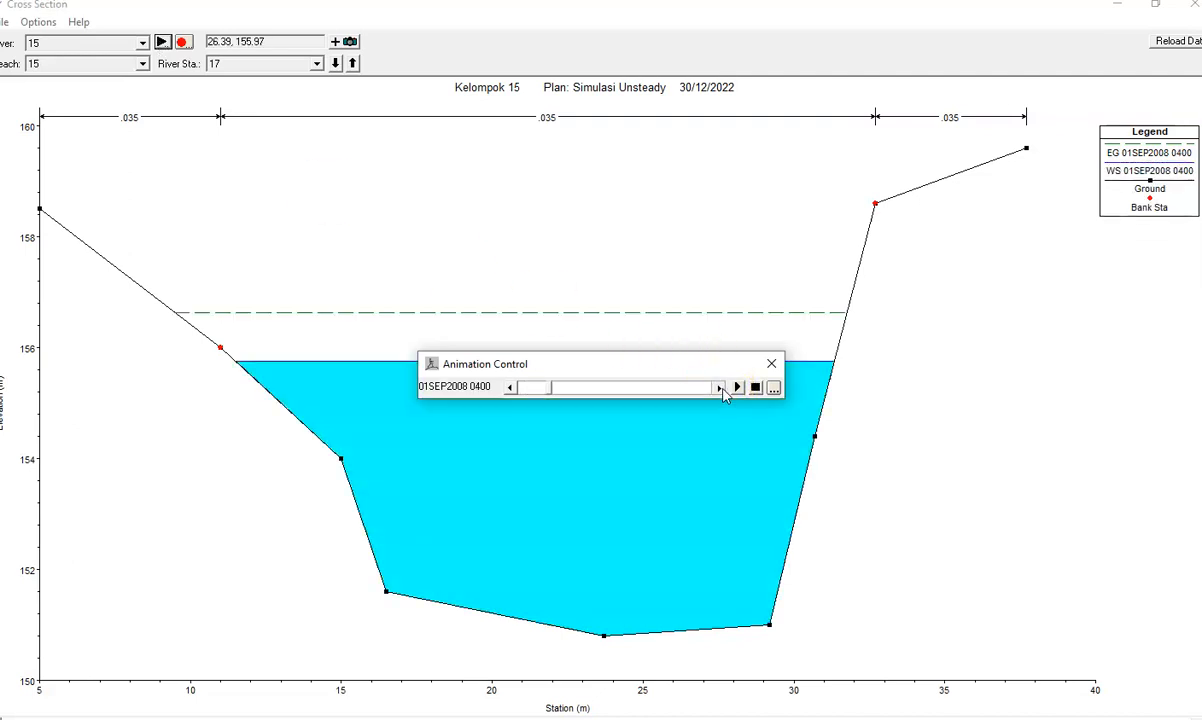
click(721, 389)
click(721, 389)
click(721, 389)
click(721, 389)
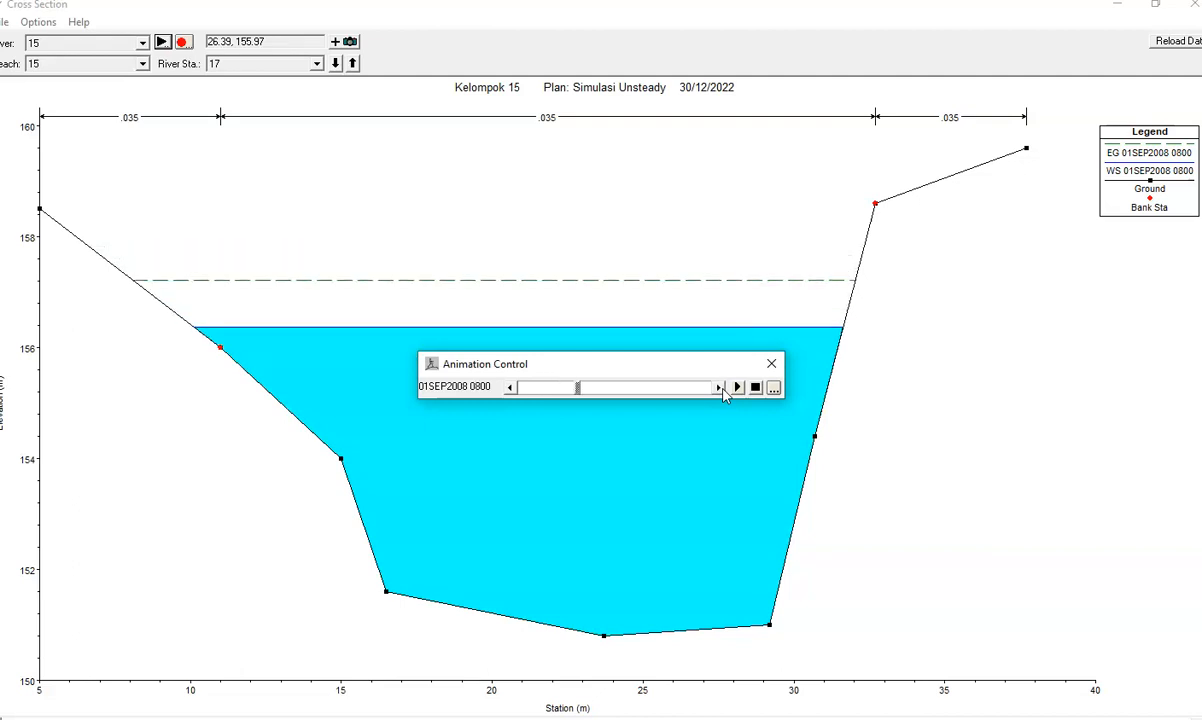
click(721, 389)
click(721, 389)
click(721, 389)
click(721, 389)
click(721, 389)
click(721, 389)
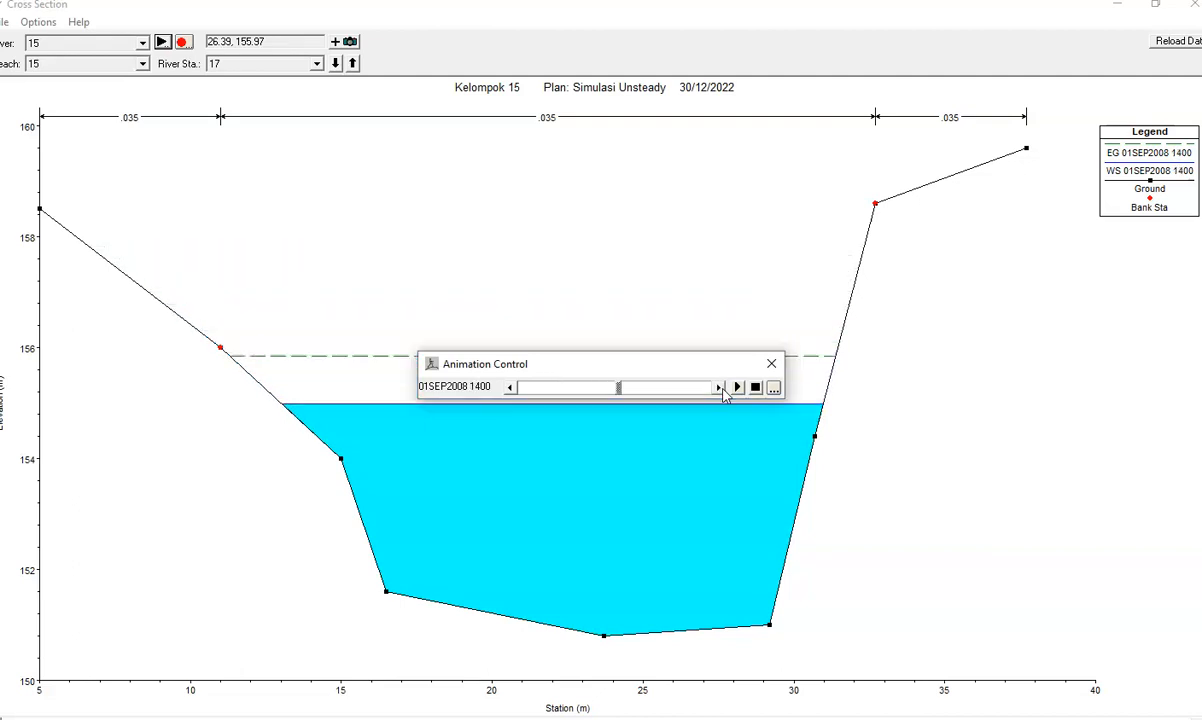
click(721, 389)
click(721, 389)
click(721, 389)
click(721, 389)
click(721, 389)
click(721, 389)
click(721, 389)
click(721, 389)
click(721, 389)
click(1188, 8)
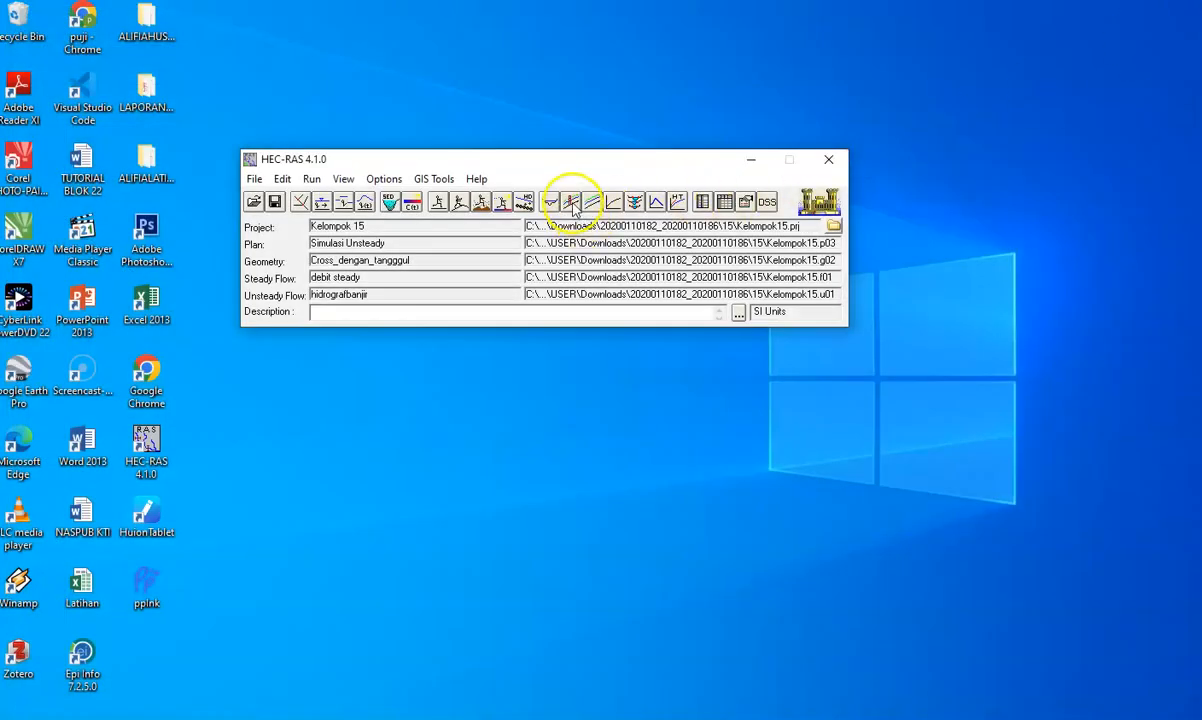
- View the profile plot at full size and play its animation from 01SEP2008 0100
click(571, 201)
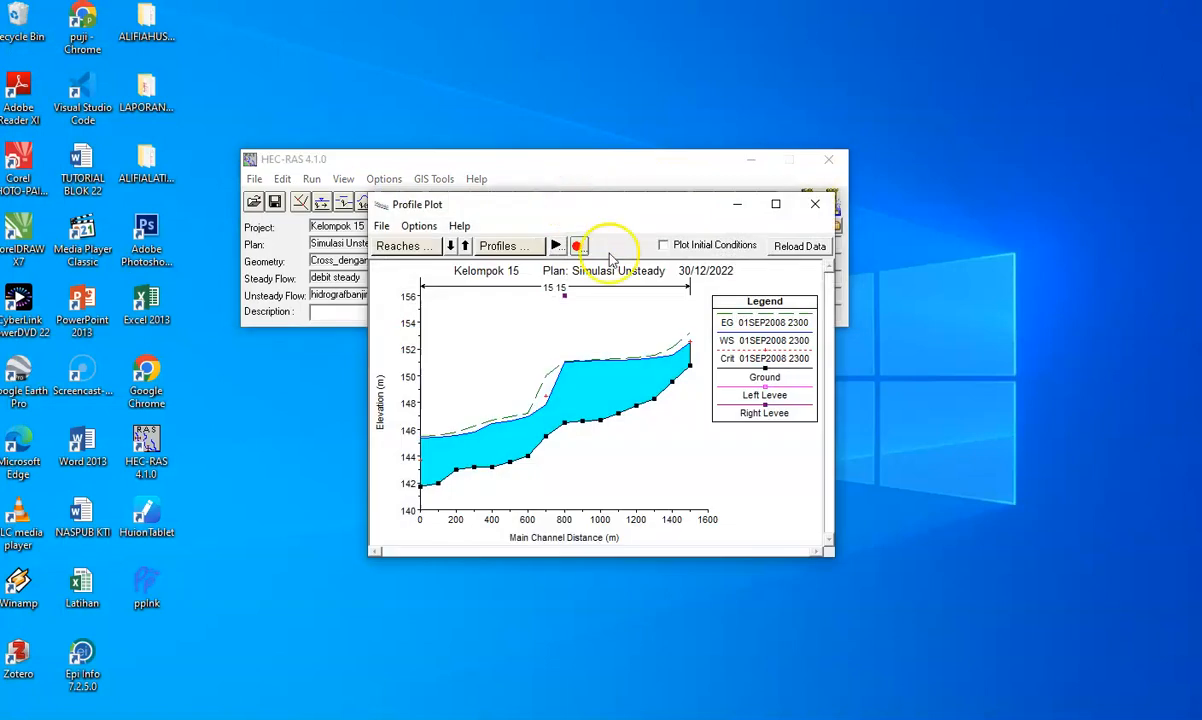
click(775, 203)
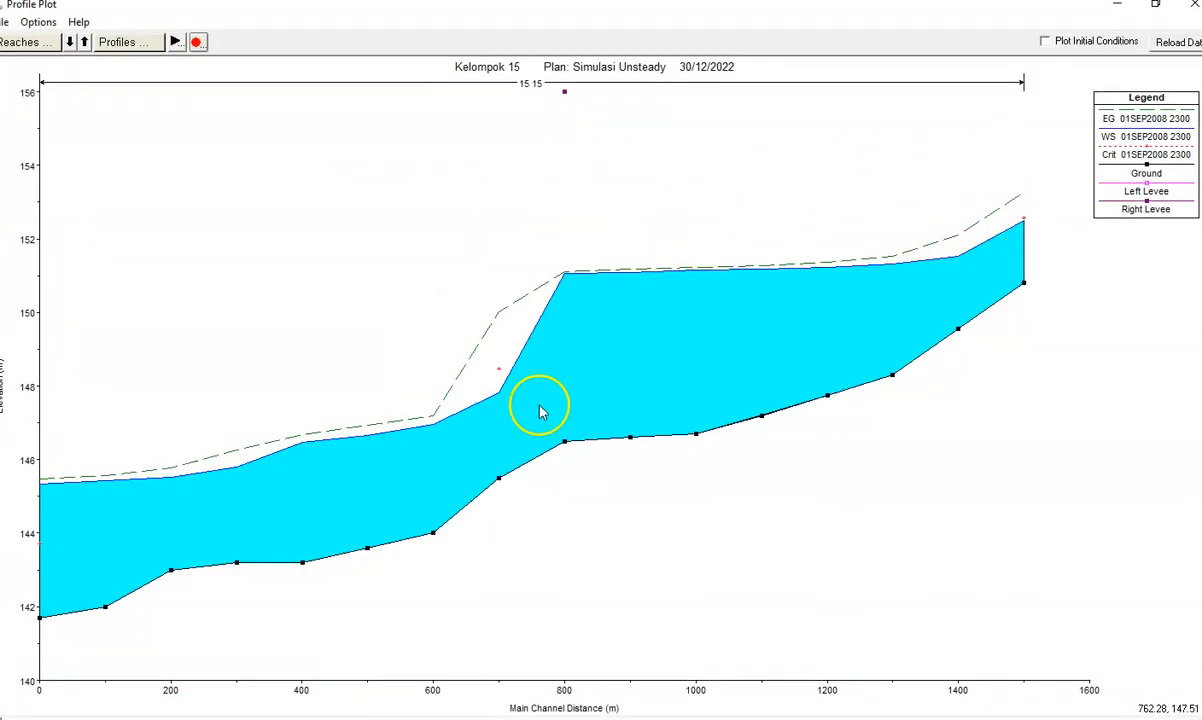
click(175, 42)
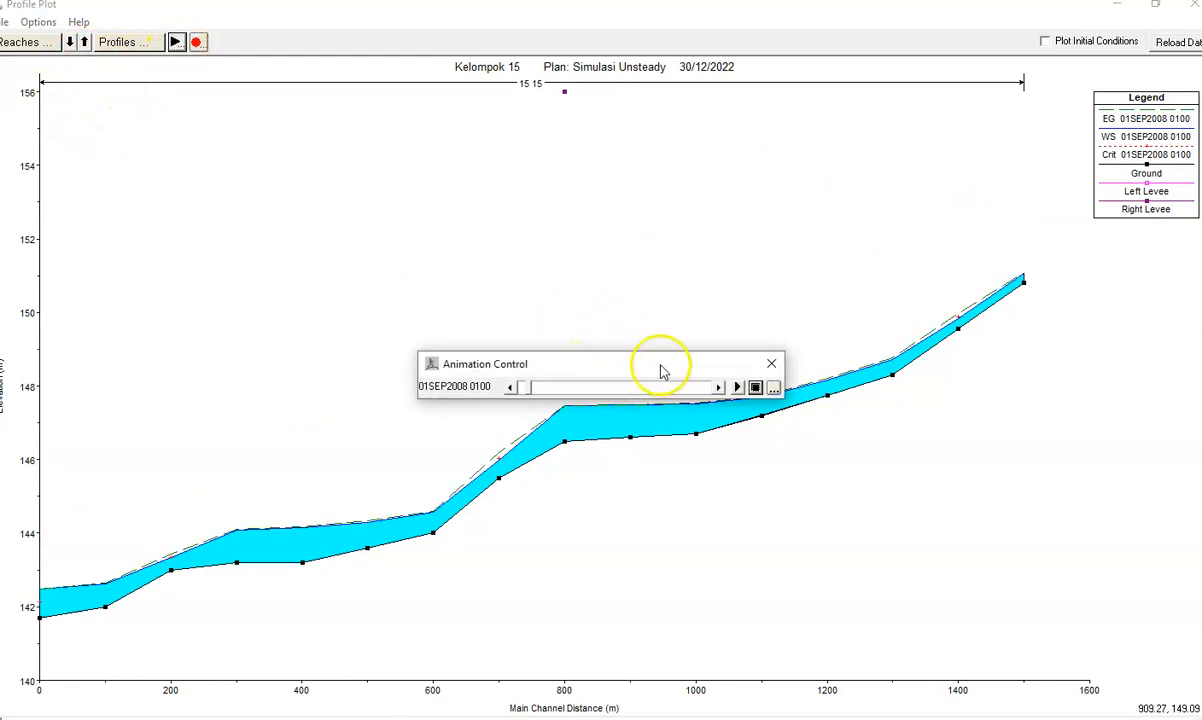
drag(652, 365, 515, 123)
click(597, 146)
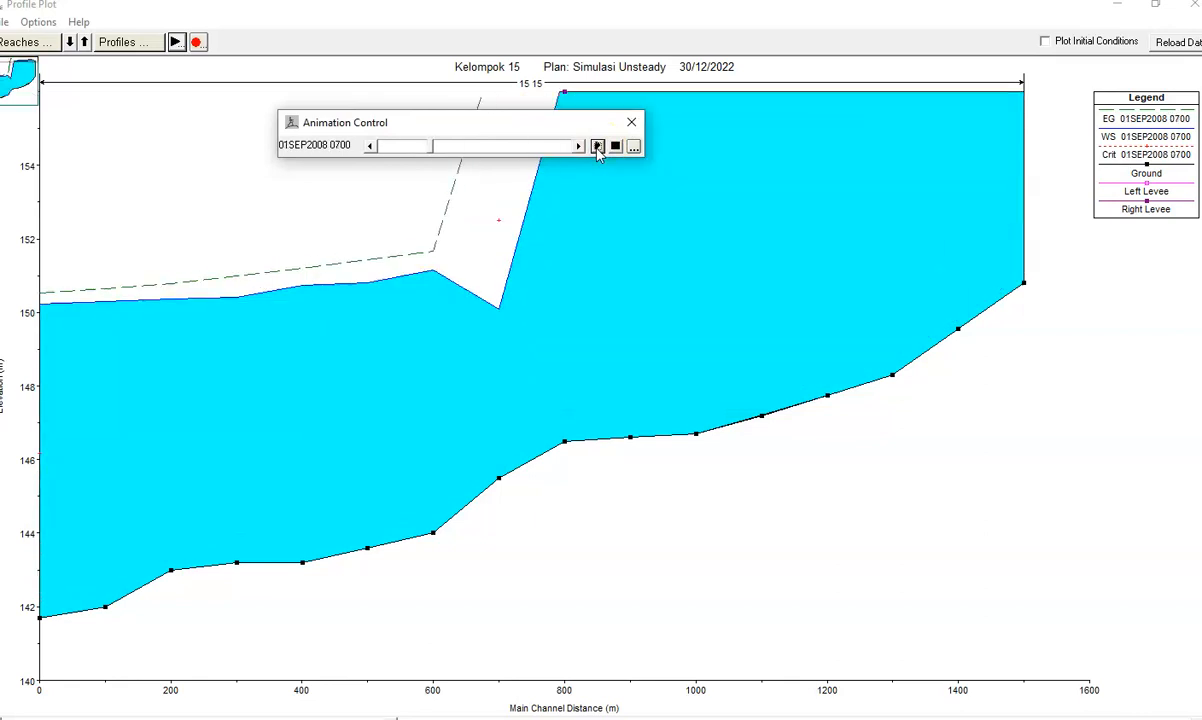
- Step the profile animation forward to 01SEP2008 1500 and close the profile plot
click(577, 146)
drag(570, 148, 380, 148)
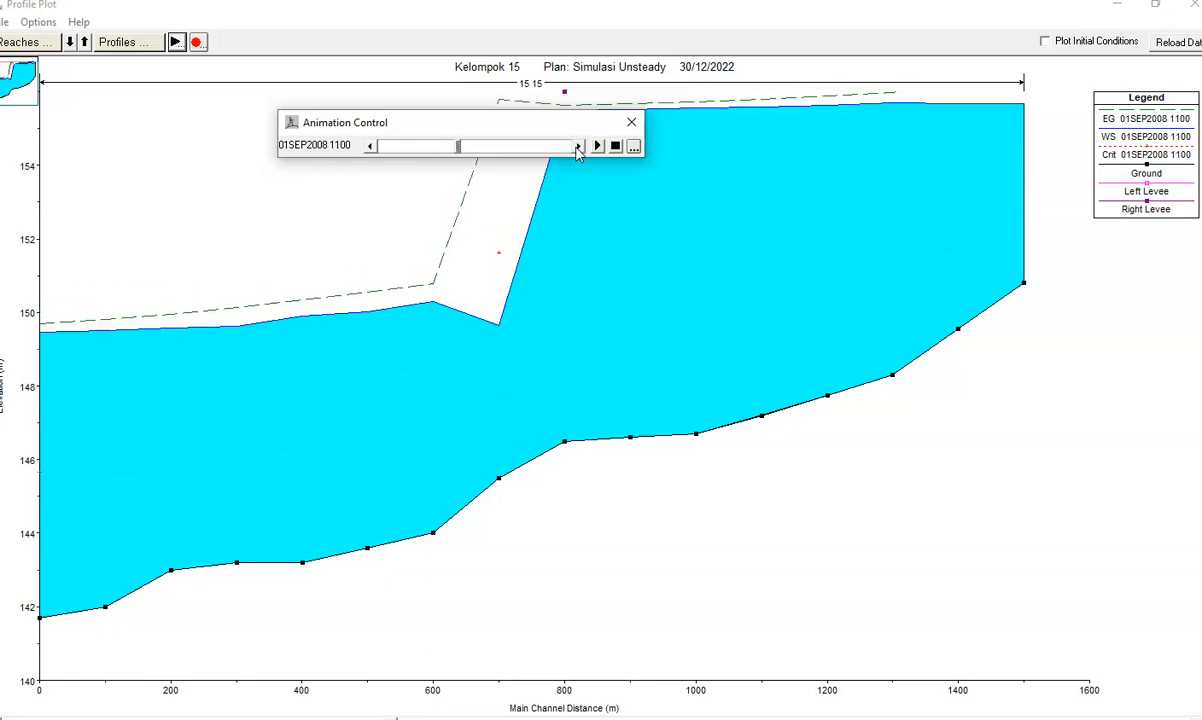
click(577, 147)
click(577, 147)
click(577, 147)
click(577, 147)
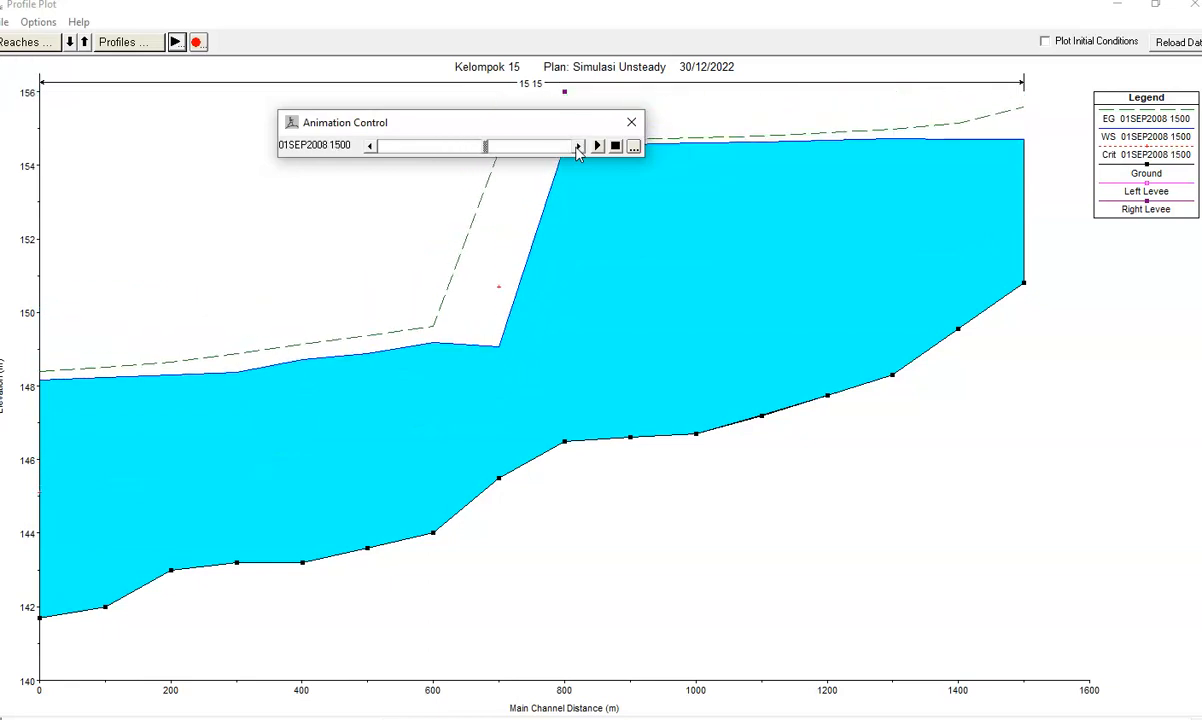
click(630, 125)
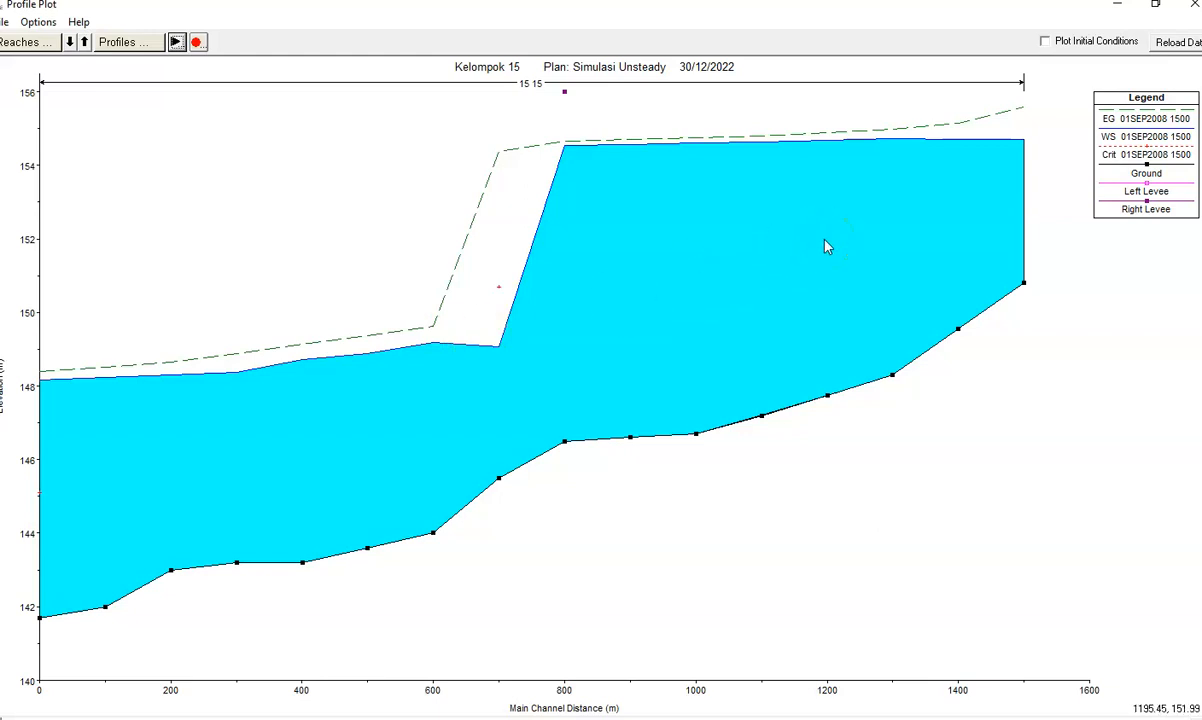
click(1195, 10)
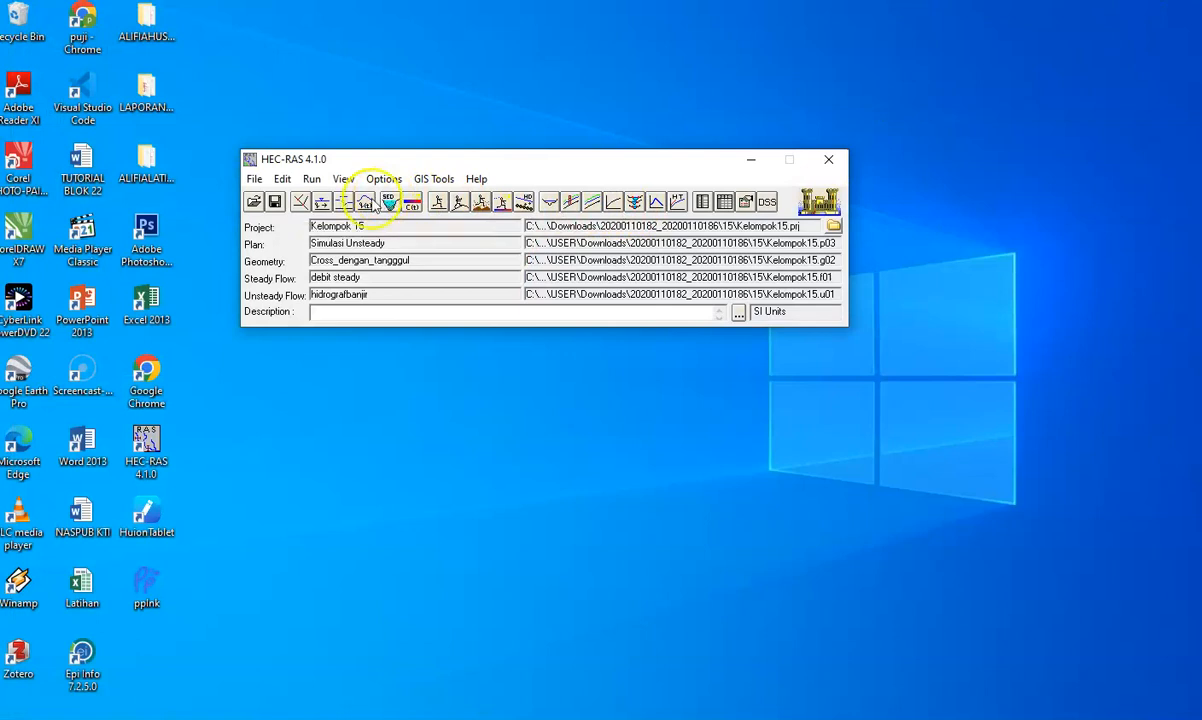
- Review the boundary conditions and initial conditions of the unsteady flow data, then close its editor
click(284, 179)
click(322, 262)
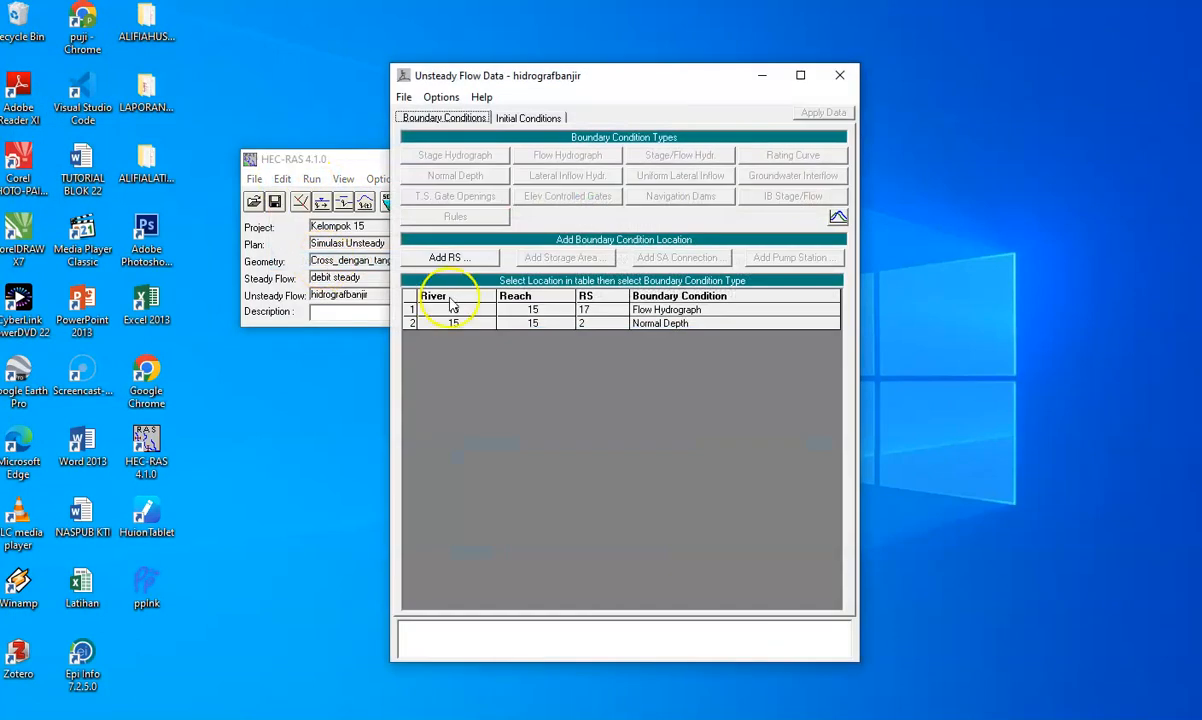
click(527, 118)
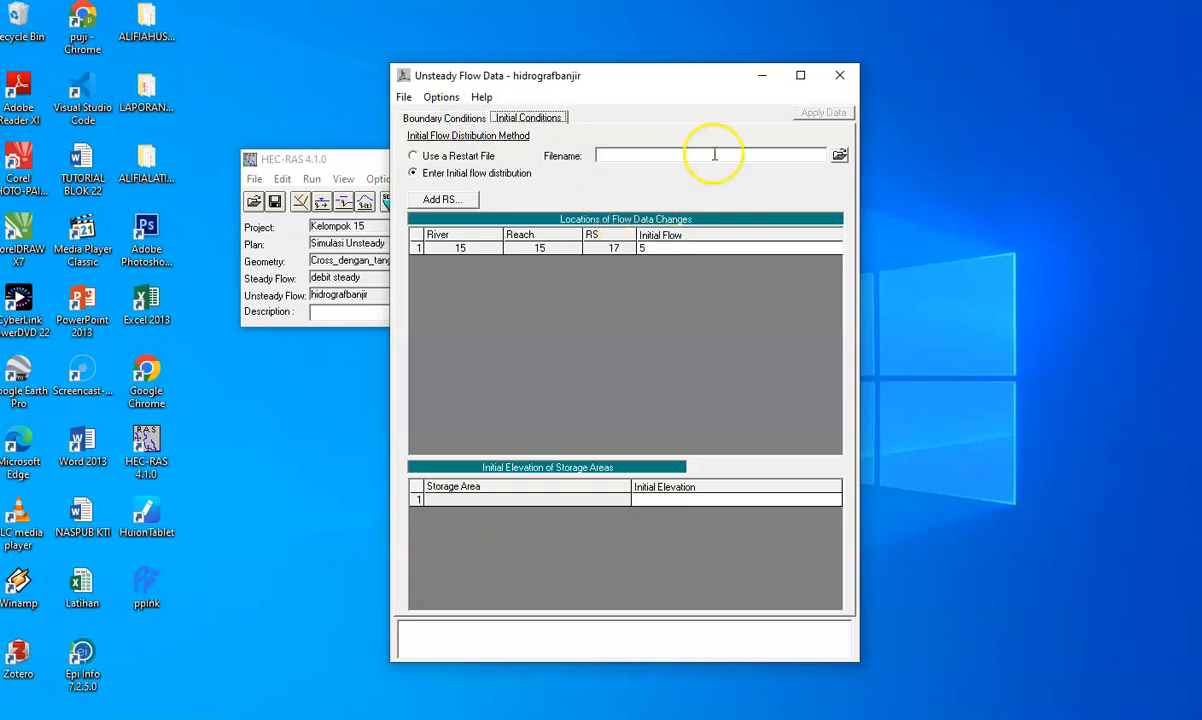
click(839, 76)
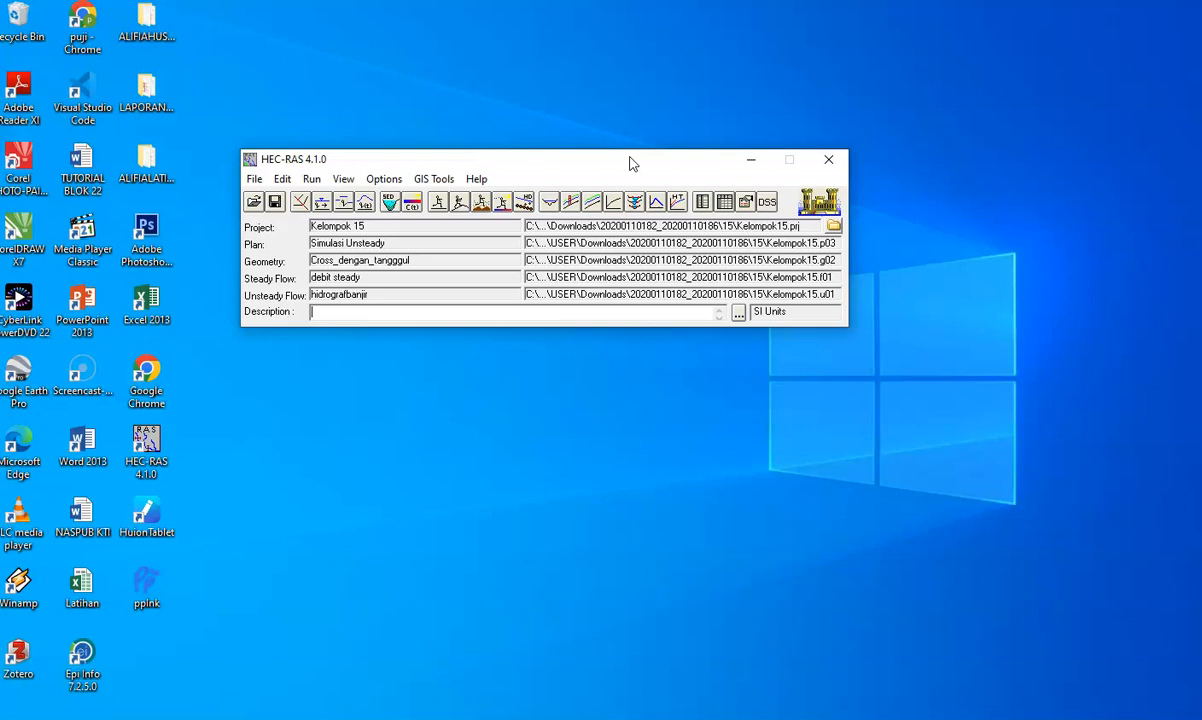
- Review the errors, warnings and notes of the Simulasi Unsteady plan for the Max WS profile, and close the summary
click(747, 203)
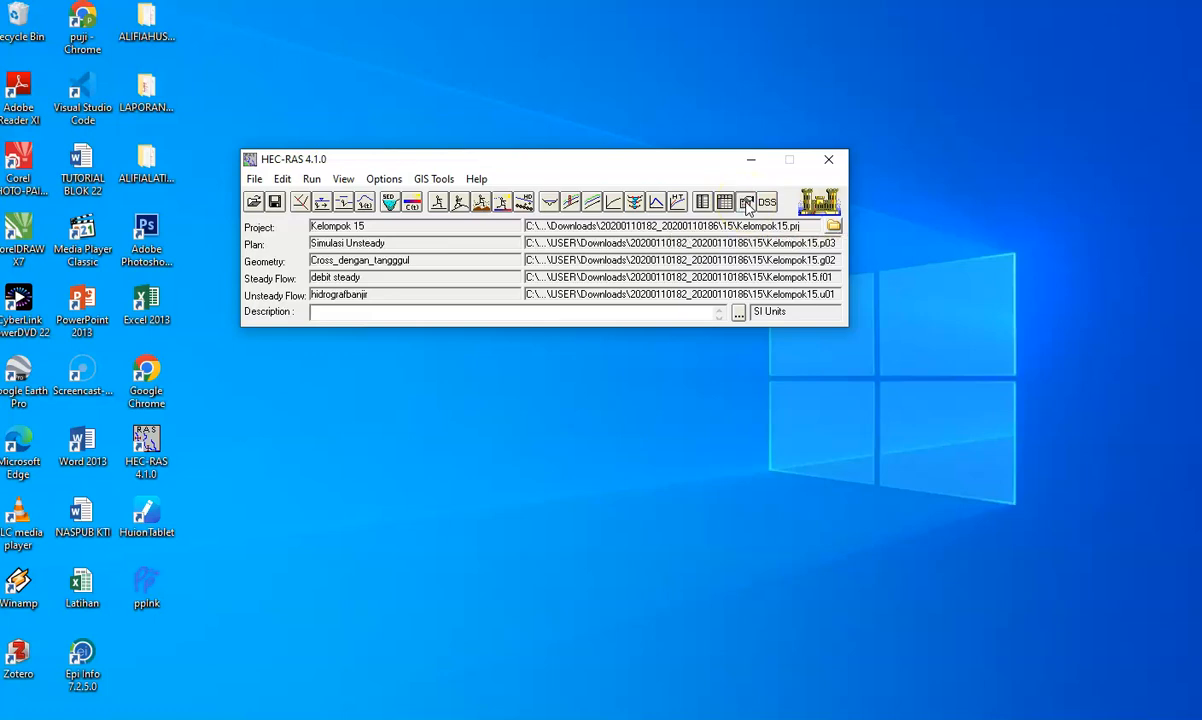
click(788, 245)
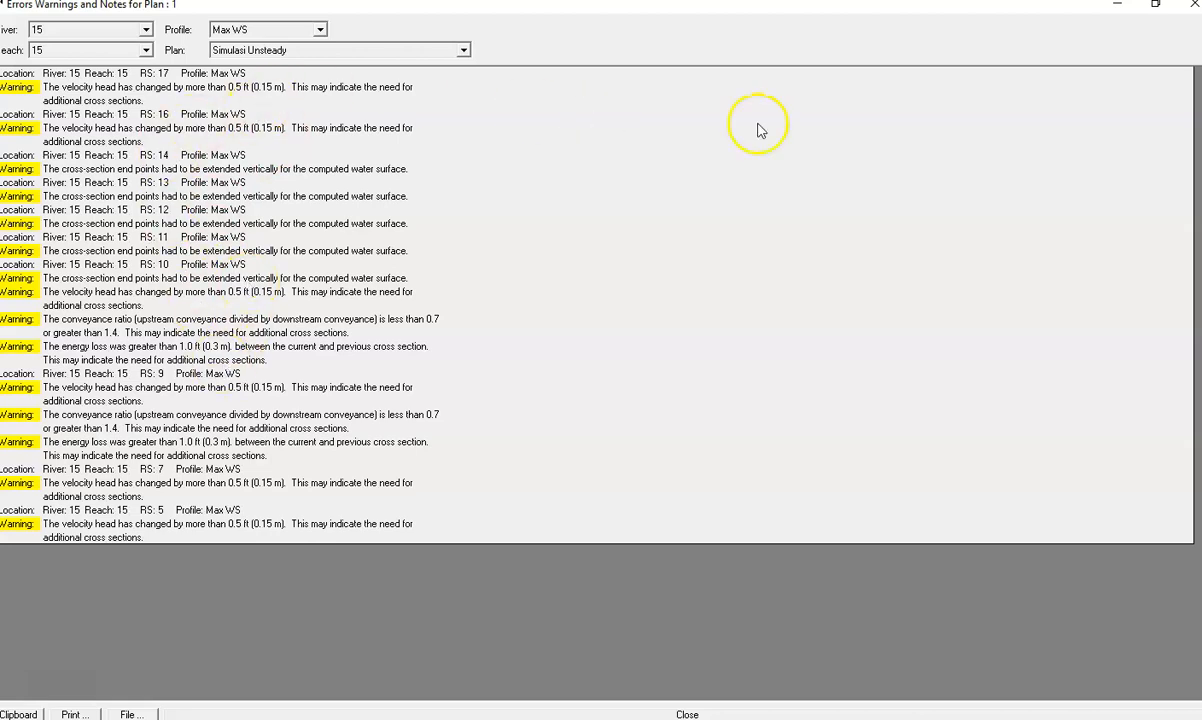
click(1122, 6)
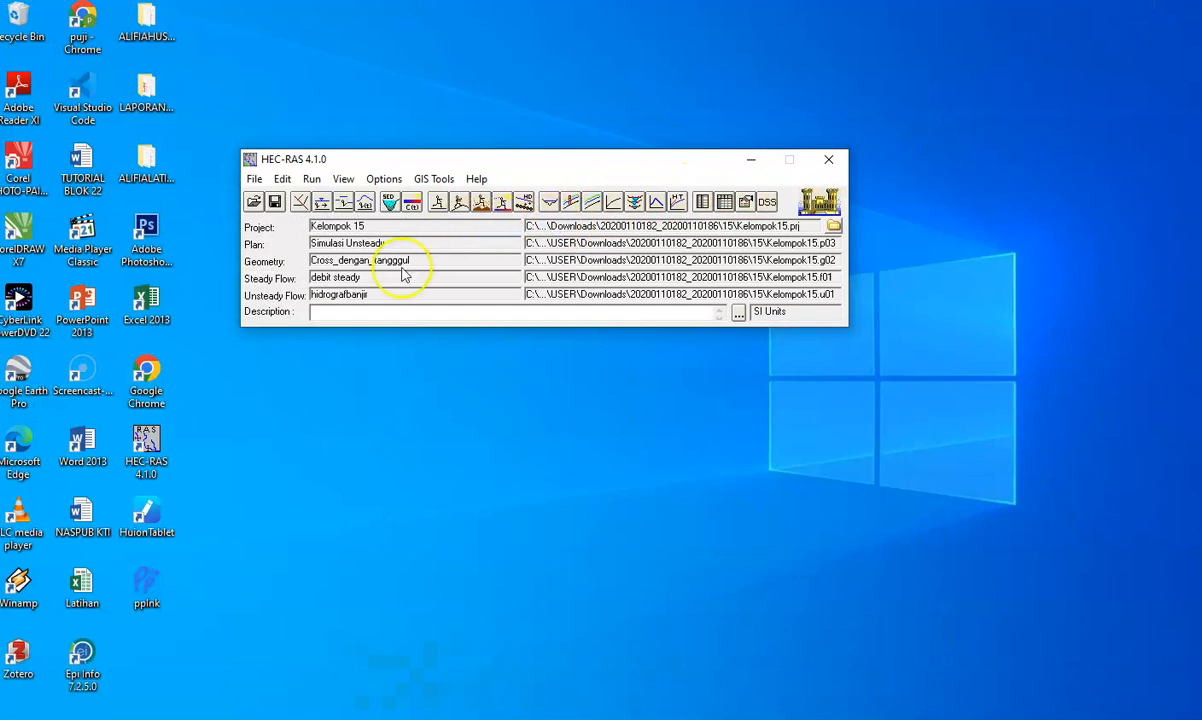
- Open the Cross_dengan_tangggul geometric data at full size
click(284, 180)
click(316, 196)
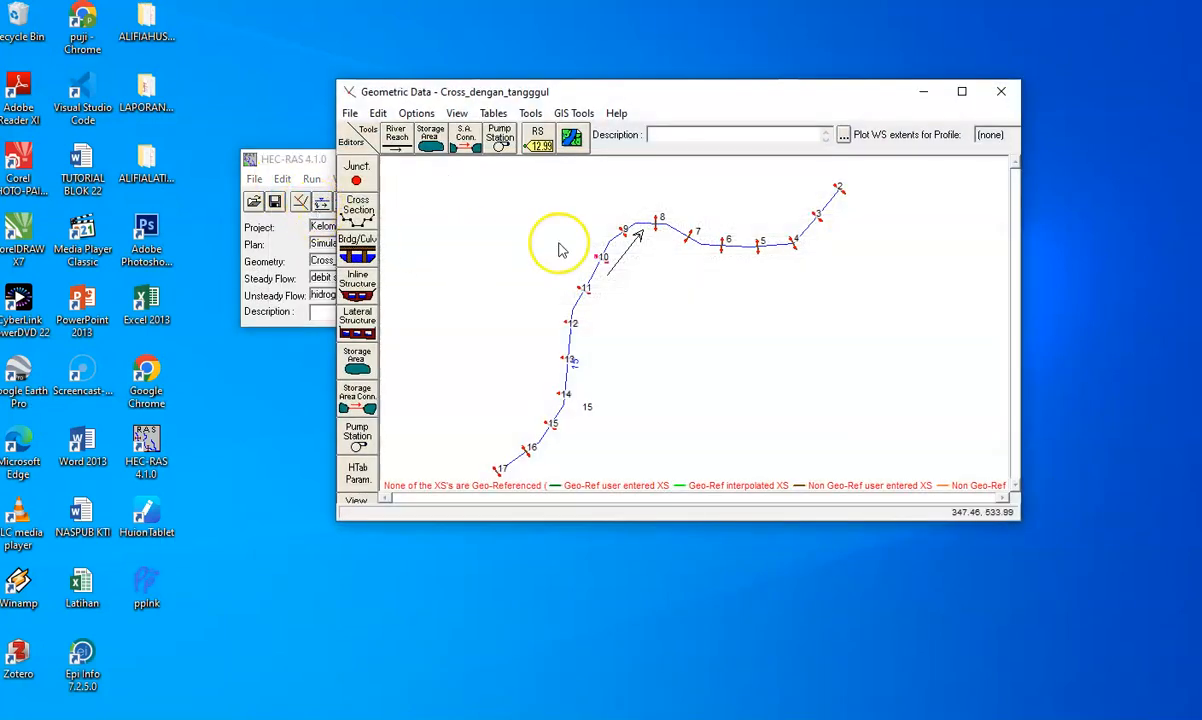
click(960, 91)
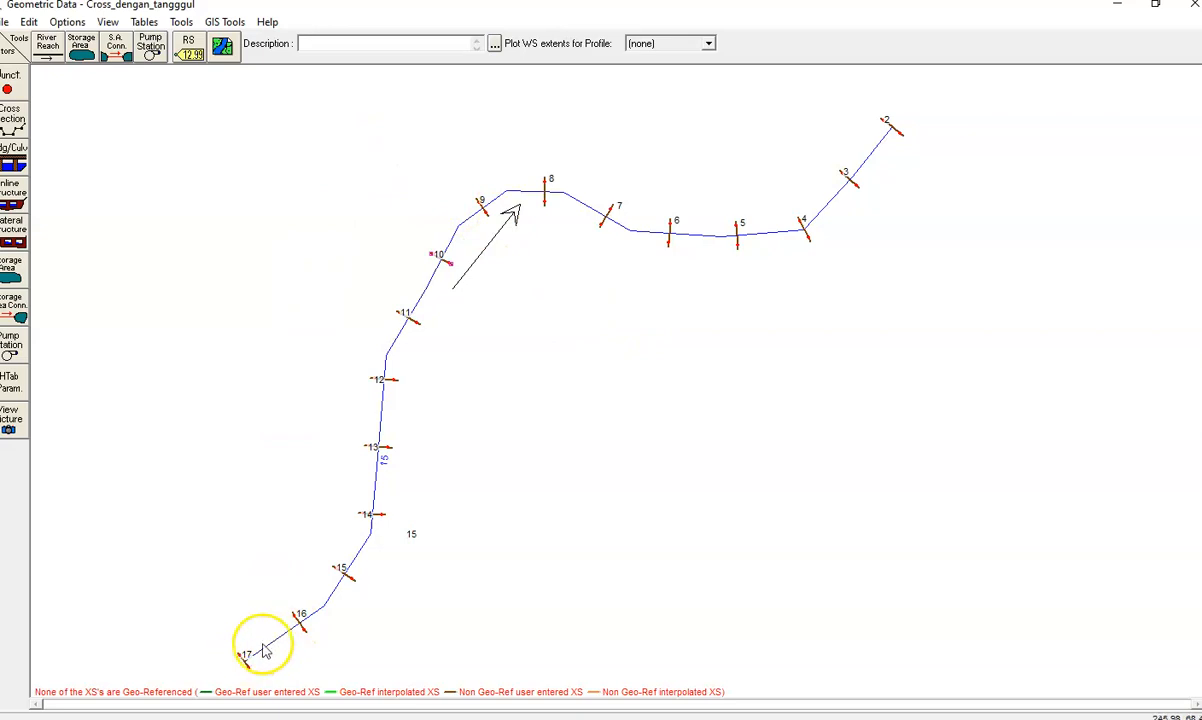
- View the cross section data of river station 17 in the geometric data and close it
click(226, 23)
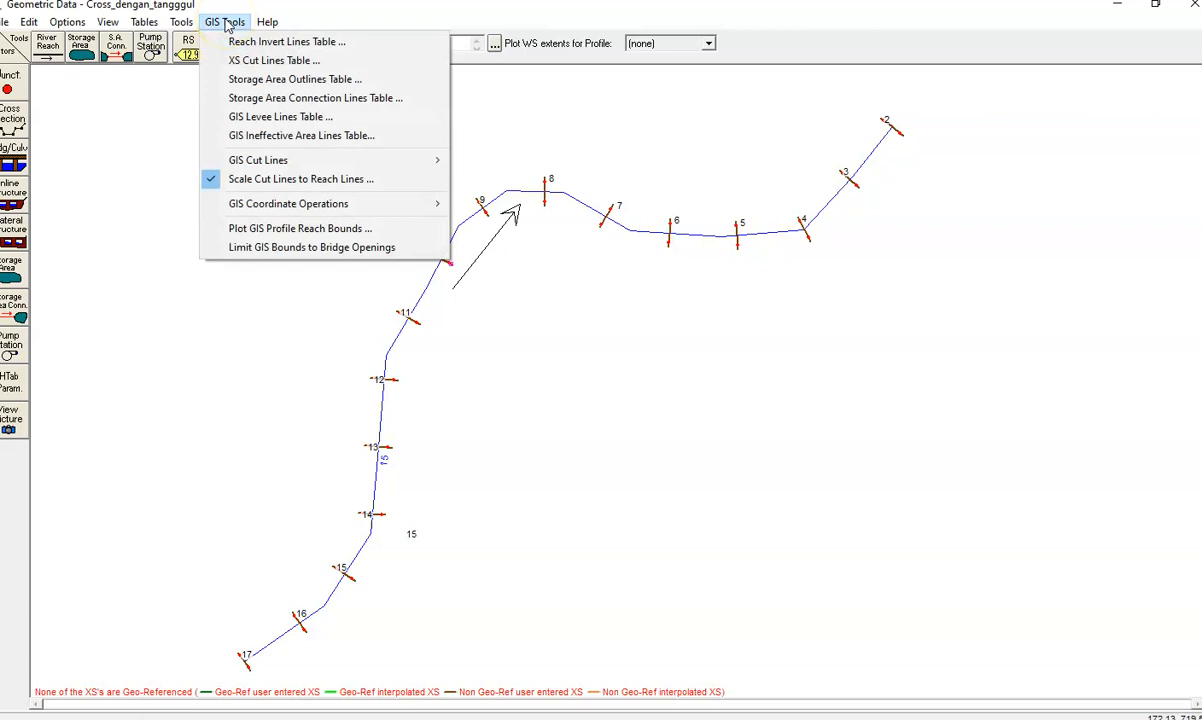
click(100, 113)
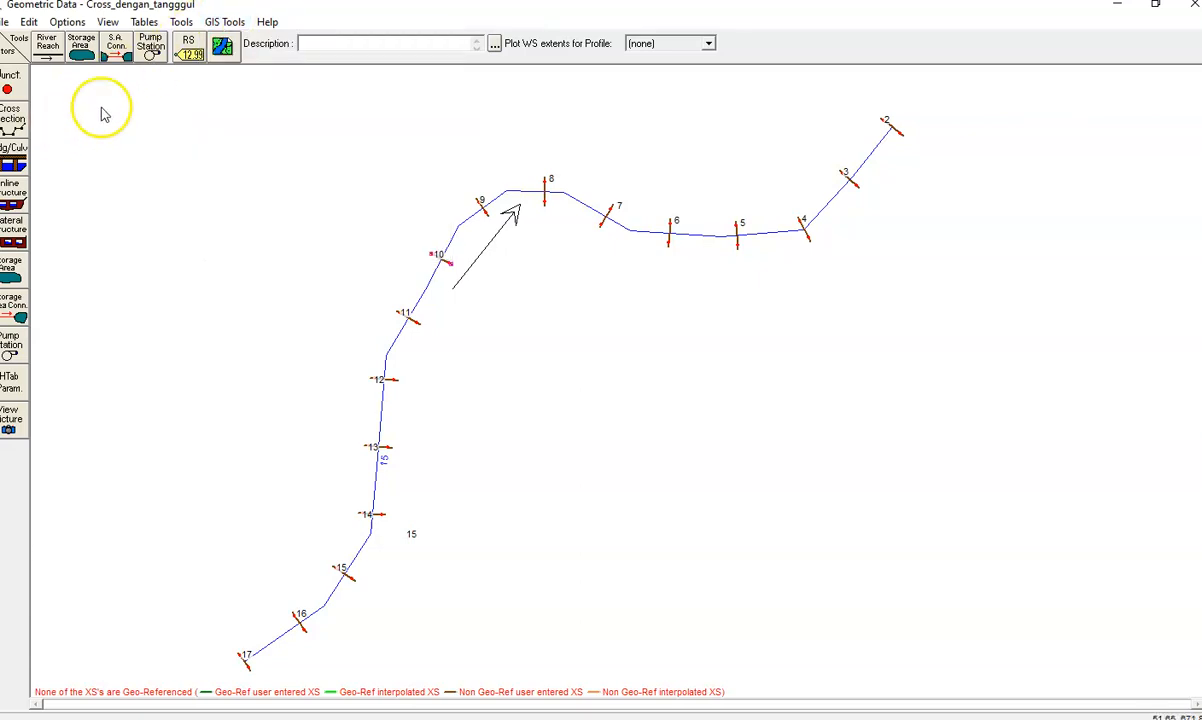
click(14, 118)
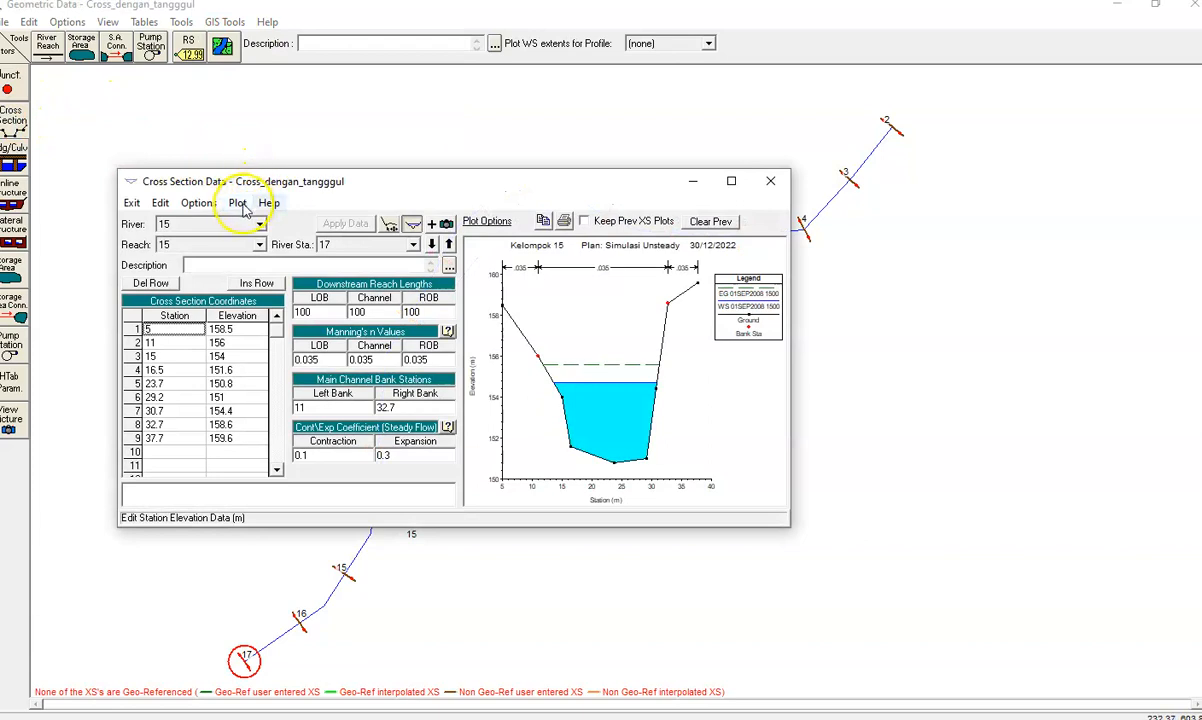
click(770, 181)
- Interpolate cross sections within reach 15 between river stations 17 and 16 with a maximum distance of 25
click(182, 22)
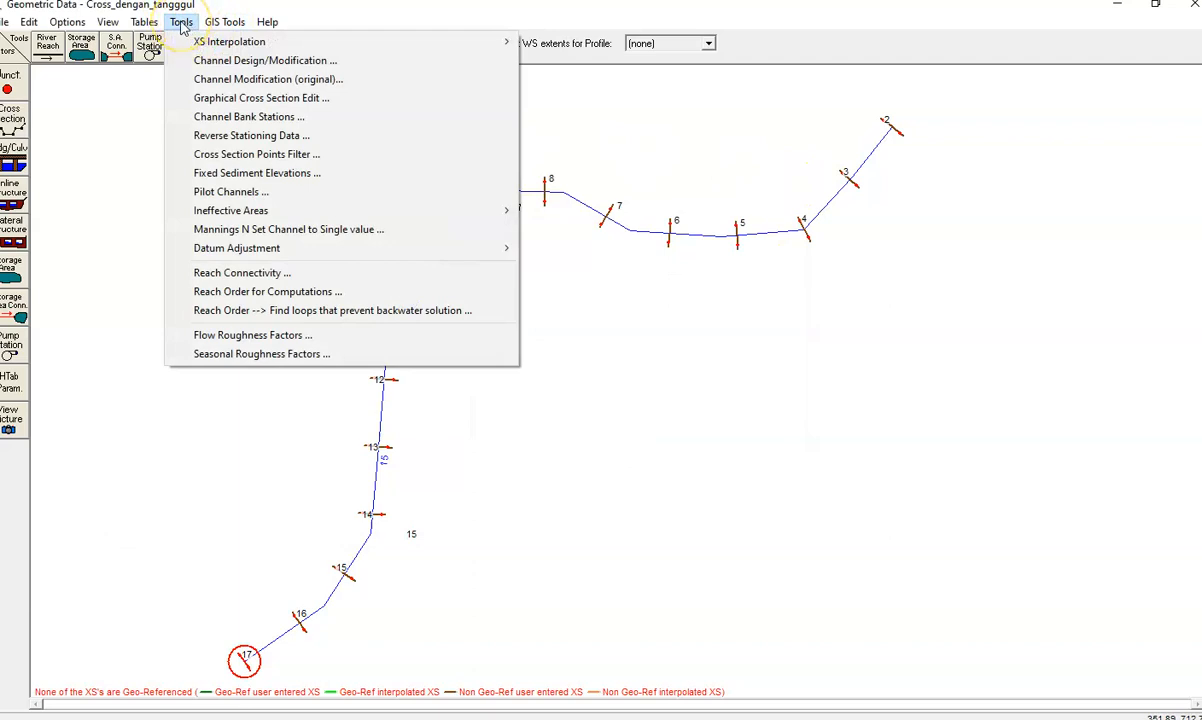
mouse_move(200, 47)
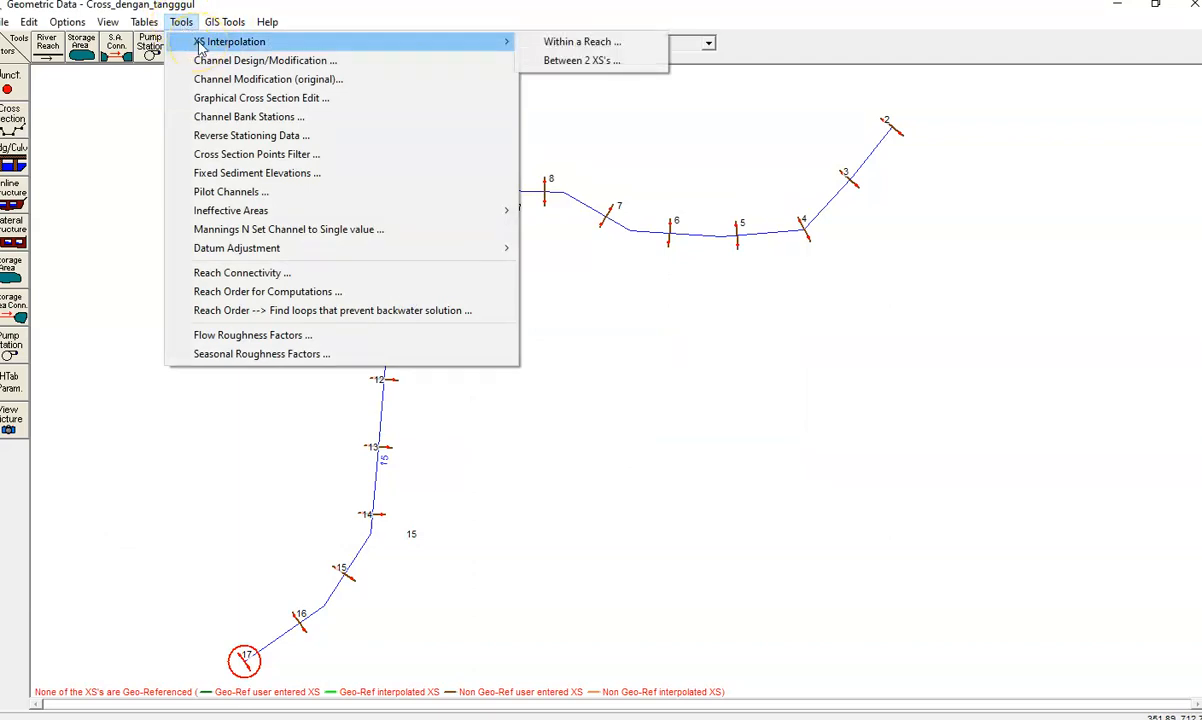
click(563, 45)
drag(585, 228, 673, 146)
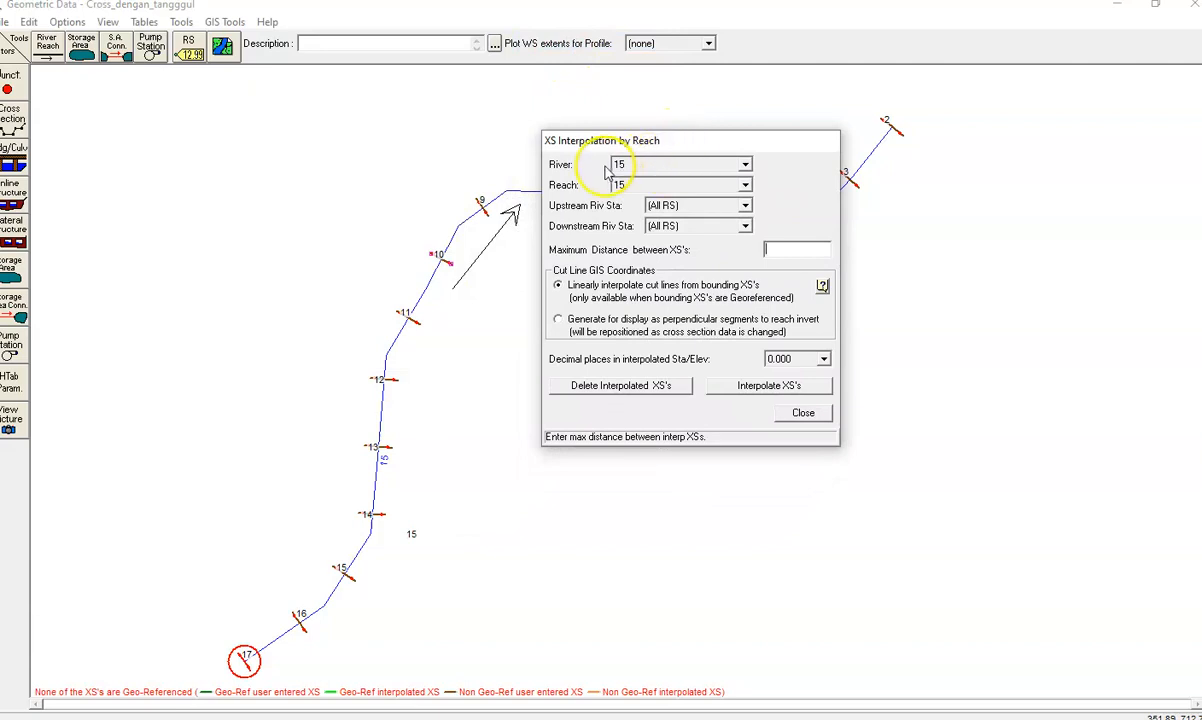
click(745, 207)
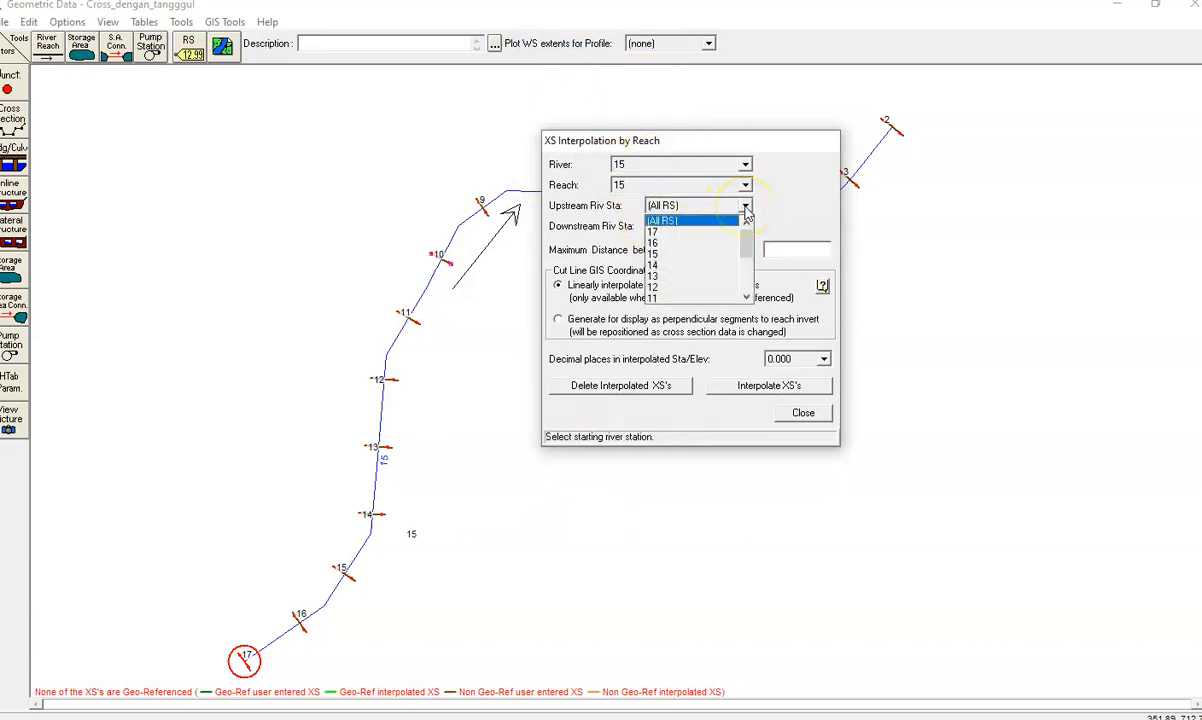
click(686, 231)
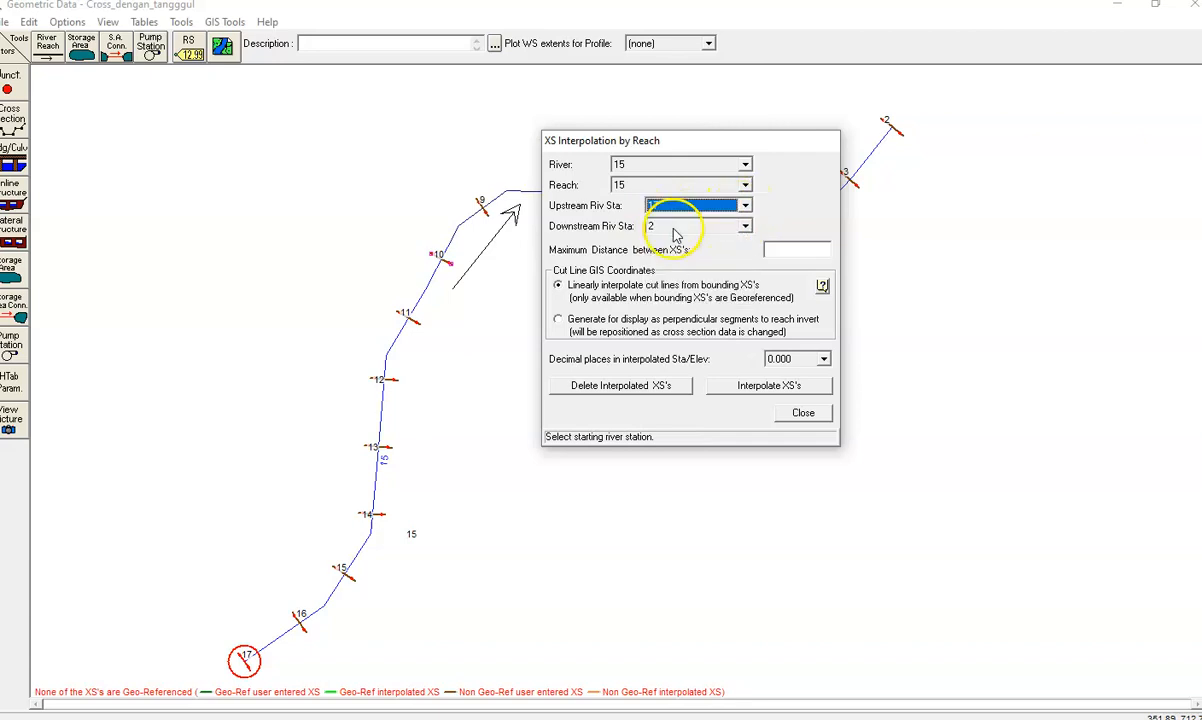
click(745, 228)
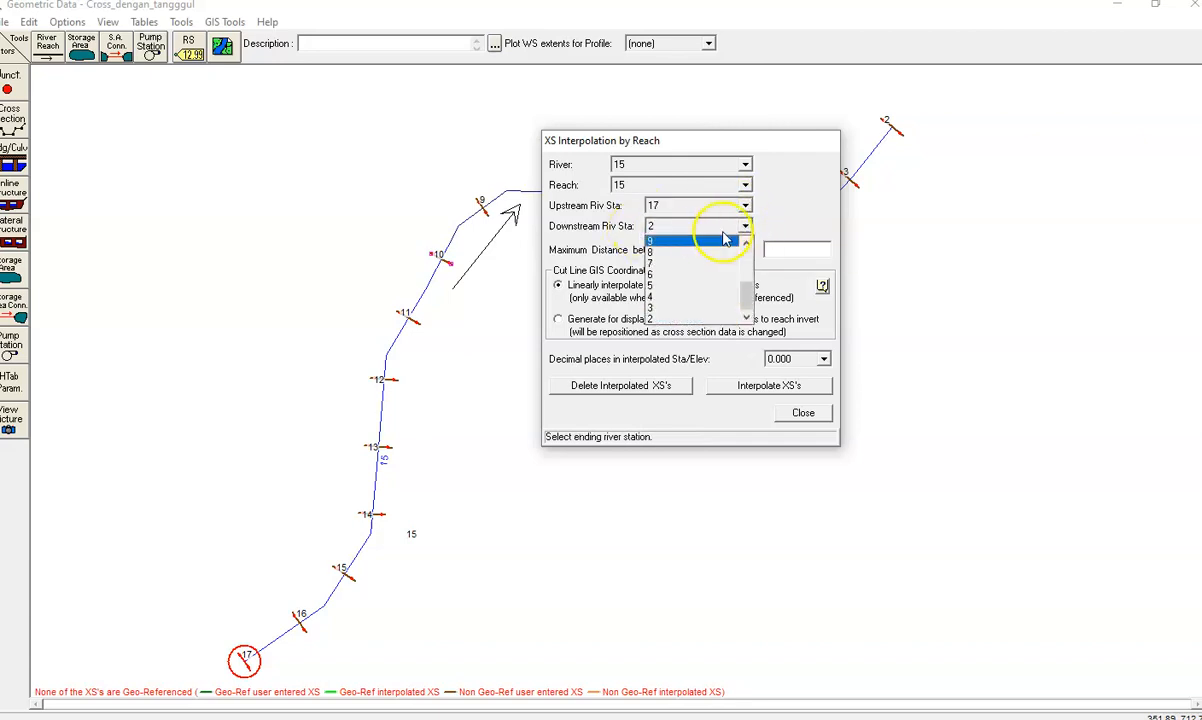
drag(747, 290, 745, 251)
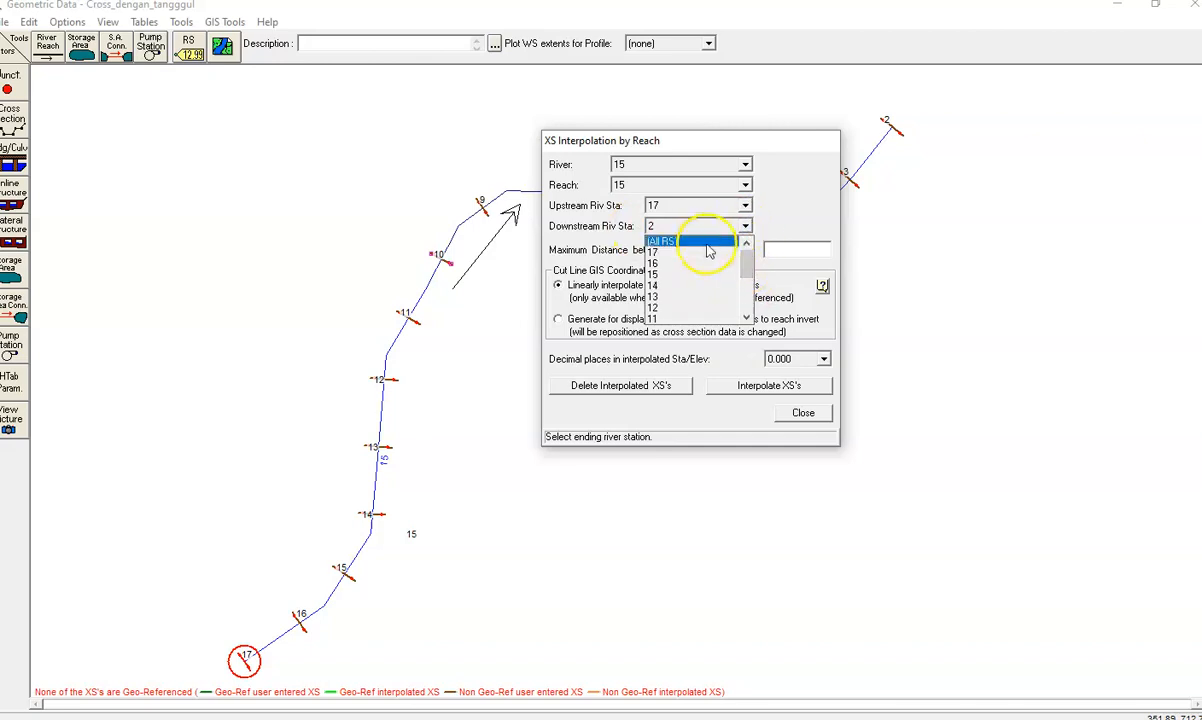
click(680, 265)
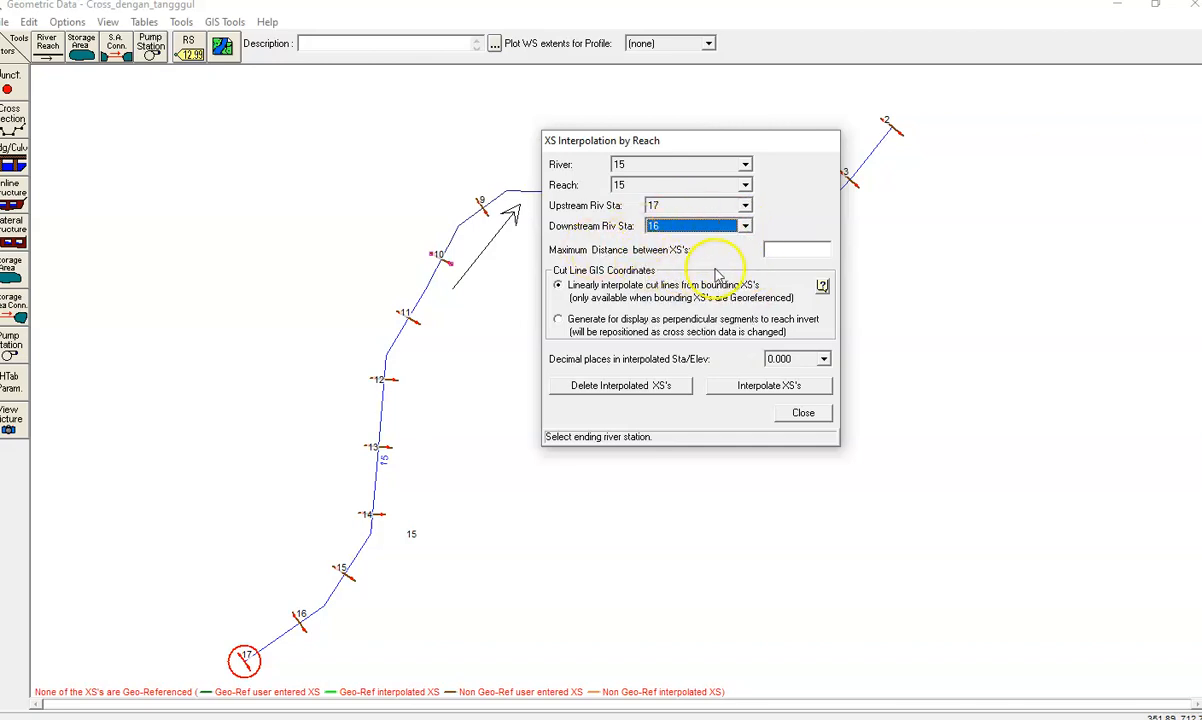
click(780, 250)
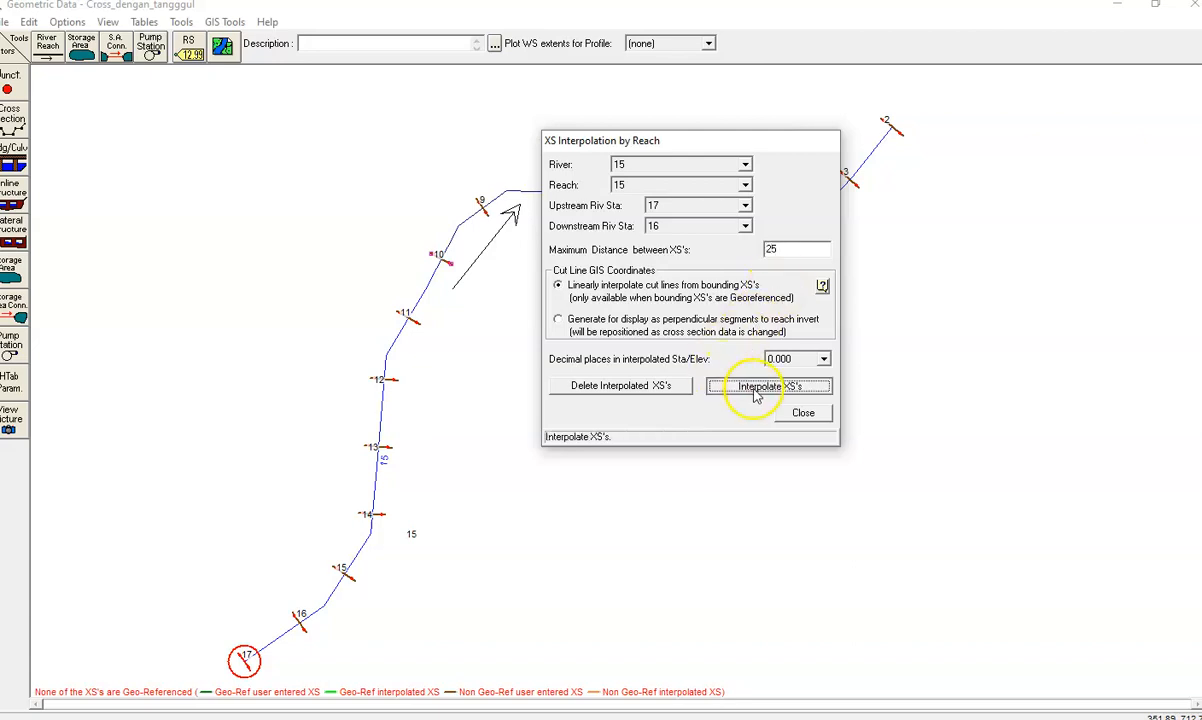
click(797, 416)
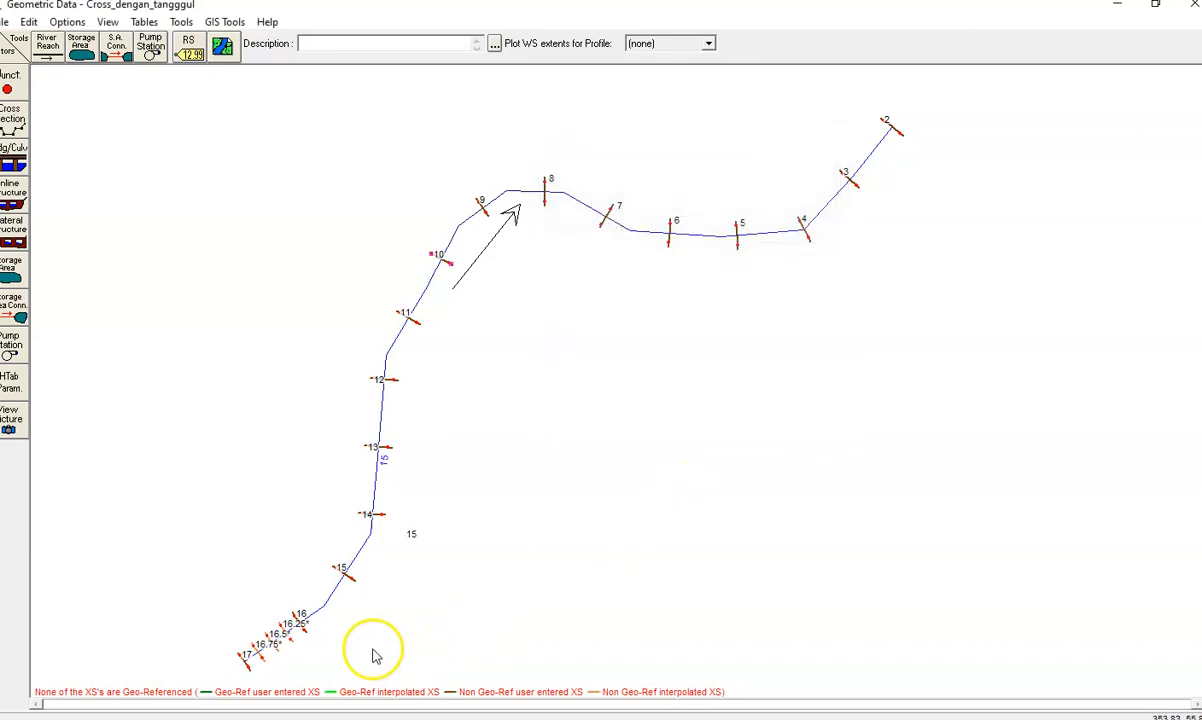
- Inspect the interpolated cross sections between river stations 17 and 16, then save the geometry data and close its editor
right_click(172, 226)
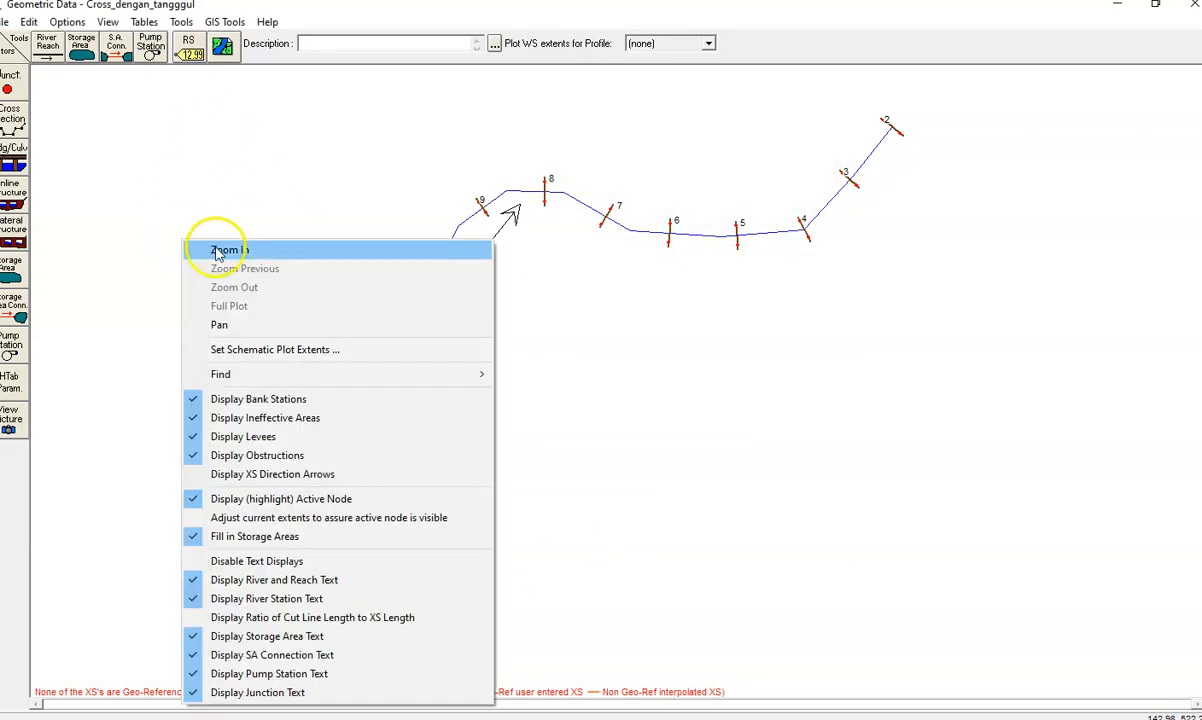
click(206, 244)
drag(298, 671, 337, 682)
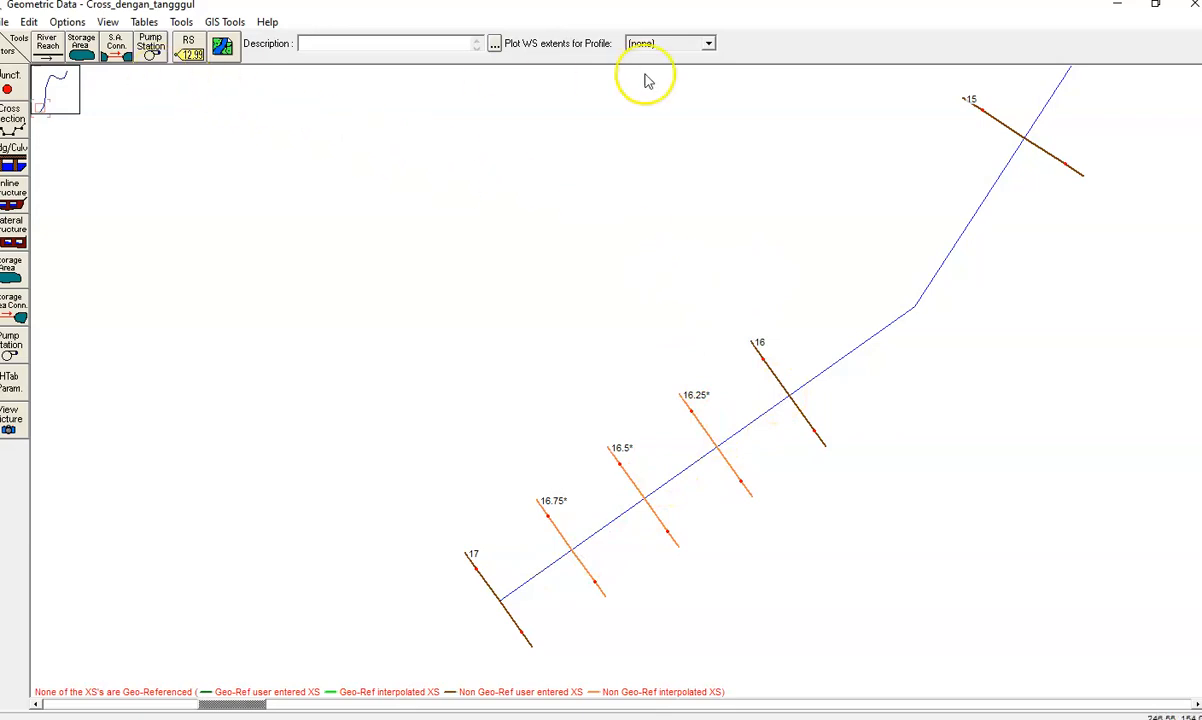
click(5, 21)
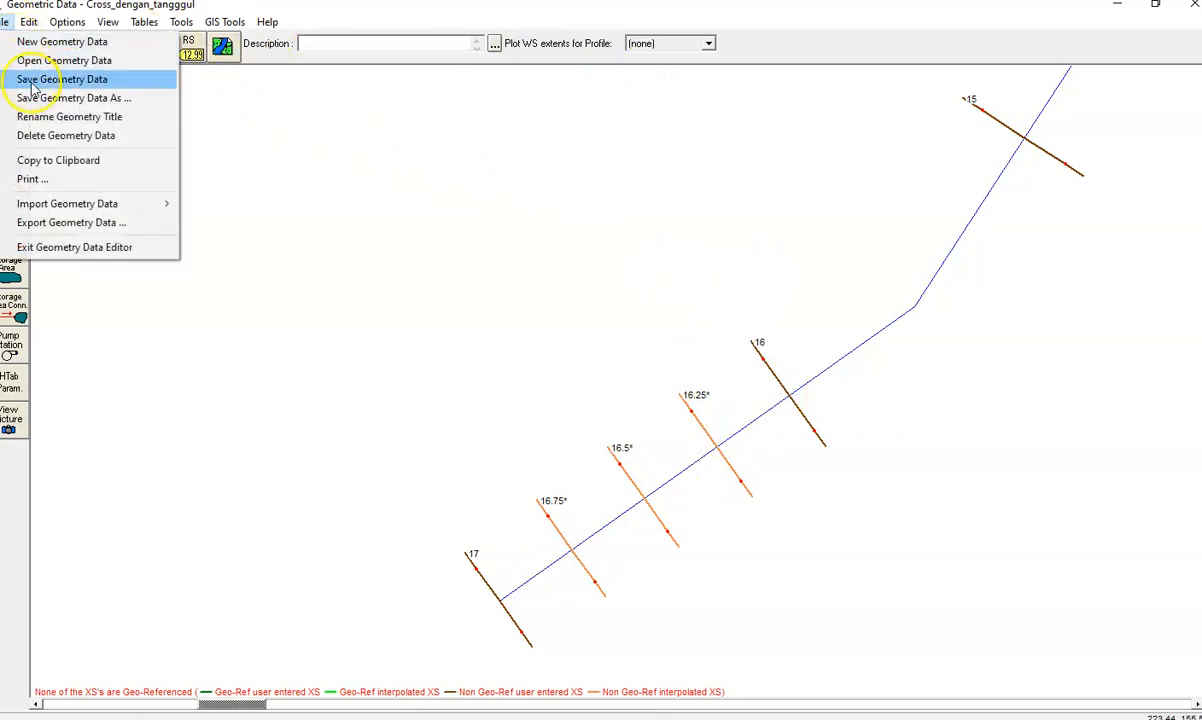
click(92, 82)
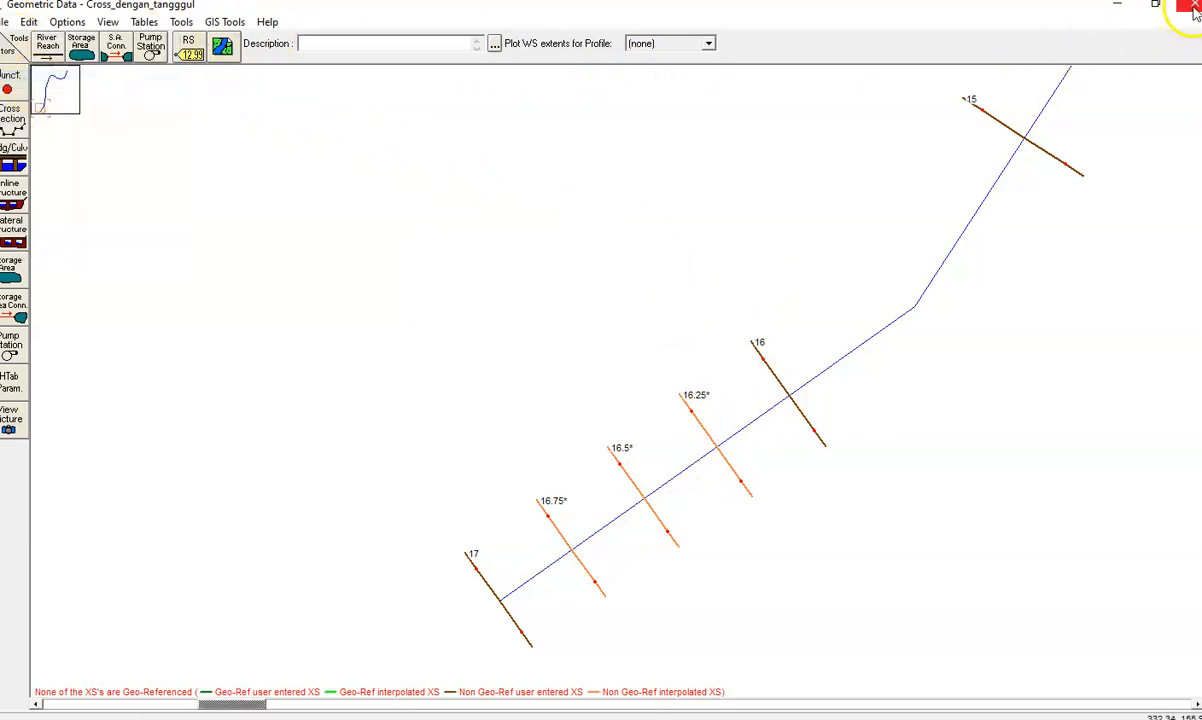
click(1193, 8)
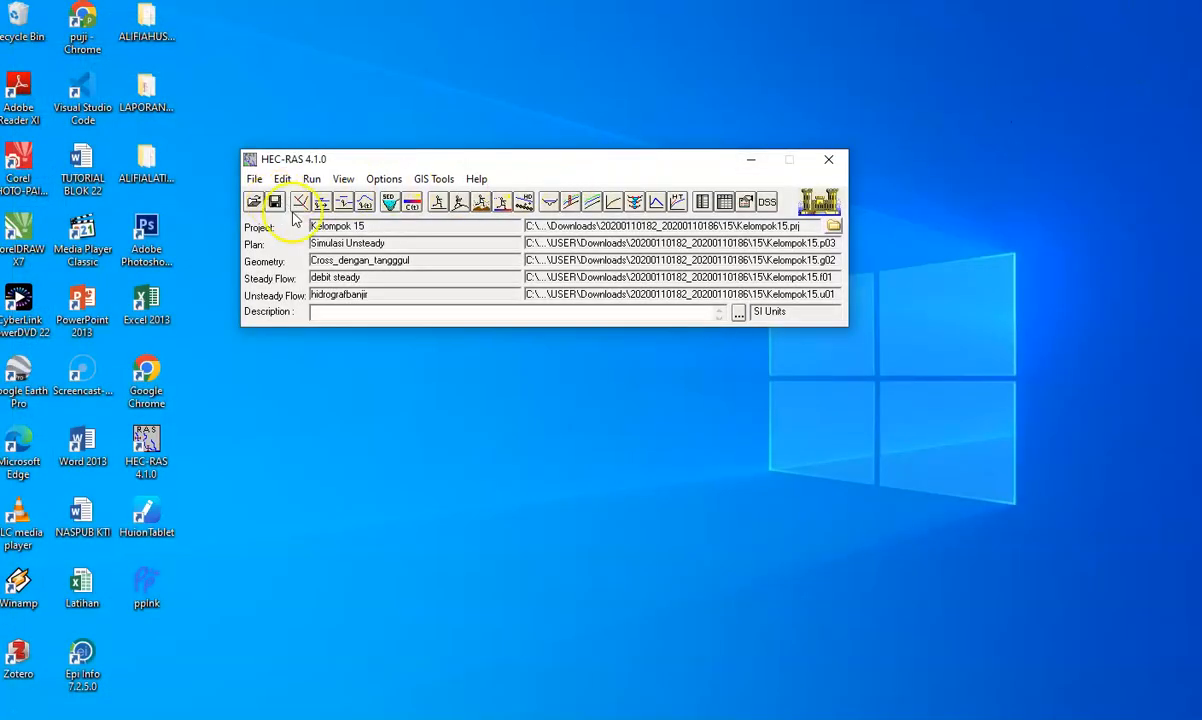
- Compute the Simulasi Unsteady plan with the Cross_dengan_tangggul geometry and the hidrografbanjir flow file, then close the analysis
click(460, 202)
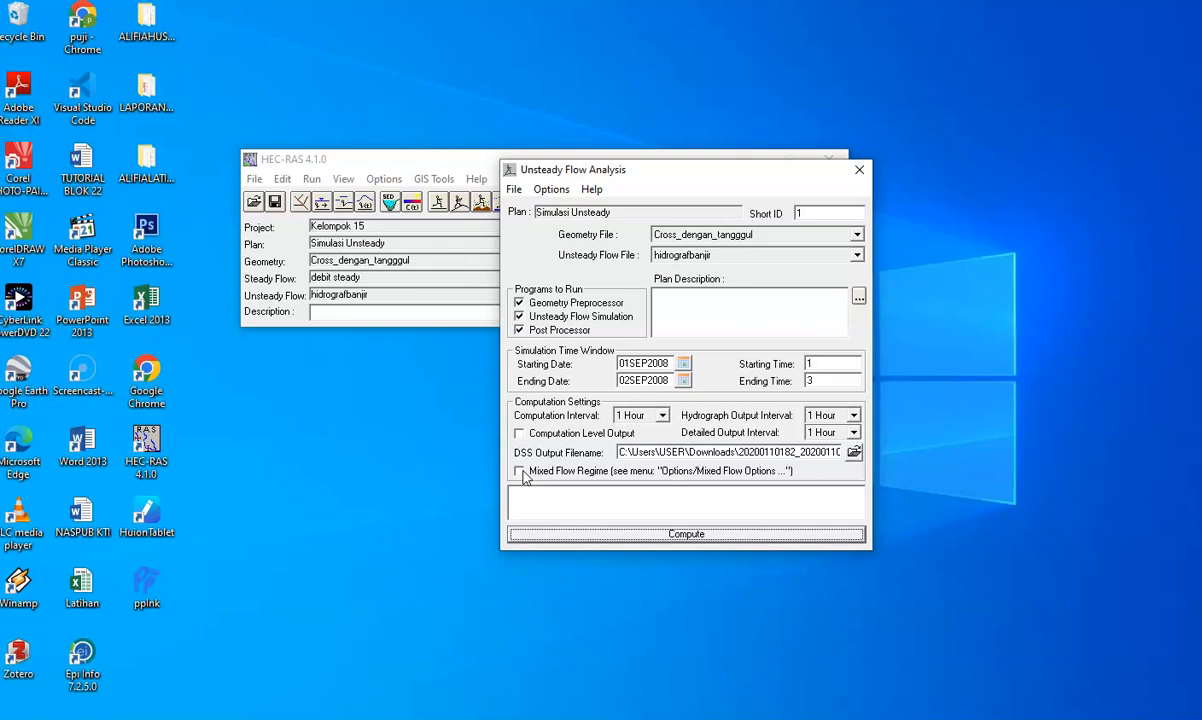
click(716, 533)
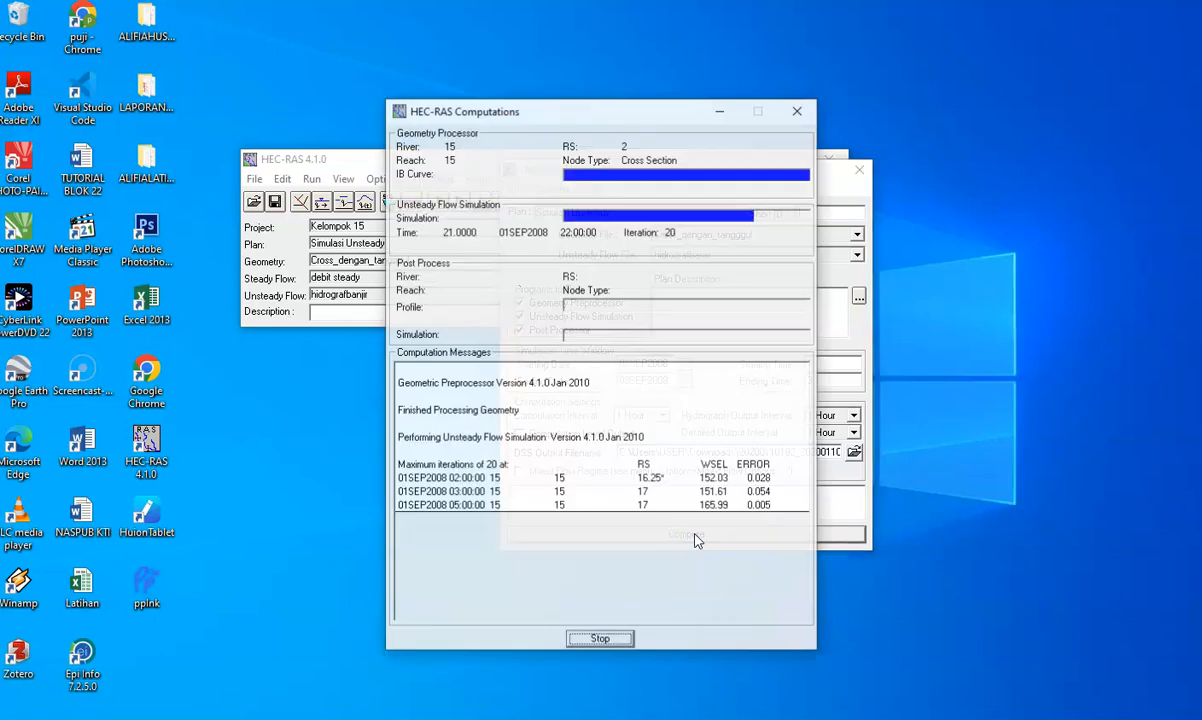
click(600, 639)
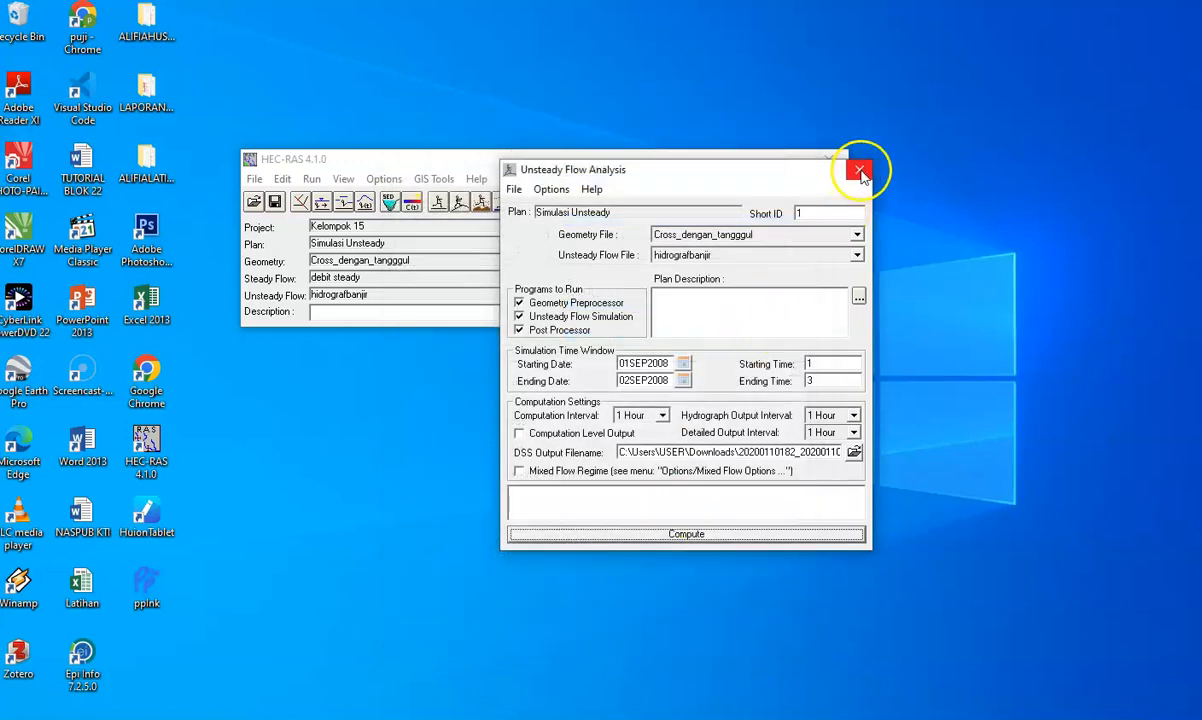
click(859, 170)
- Review the Max WS warnings of the Simulasi Unsteady plan and check the interpolated cross sections in the geometric data
click(746, 202)
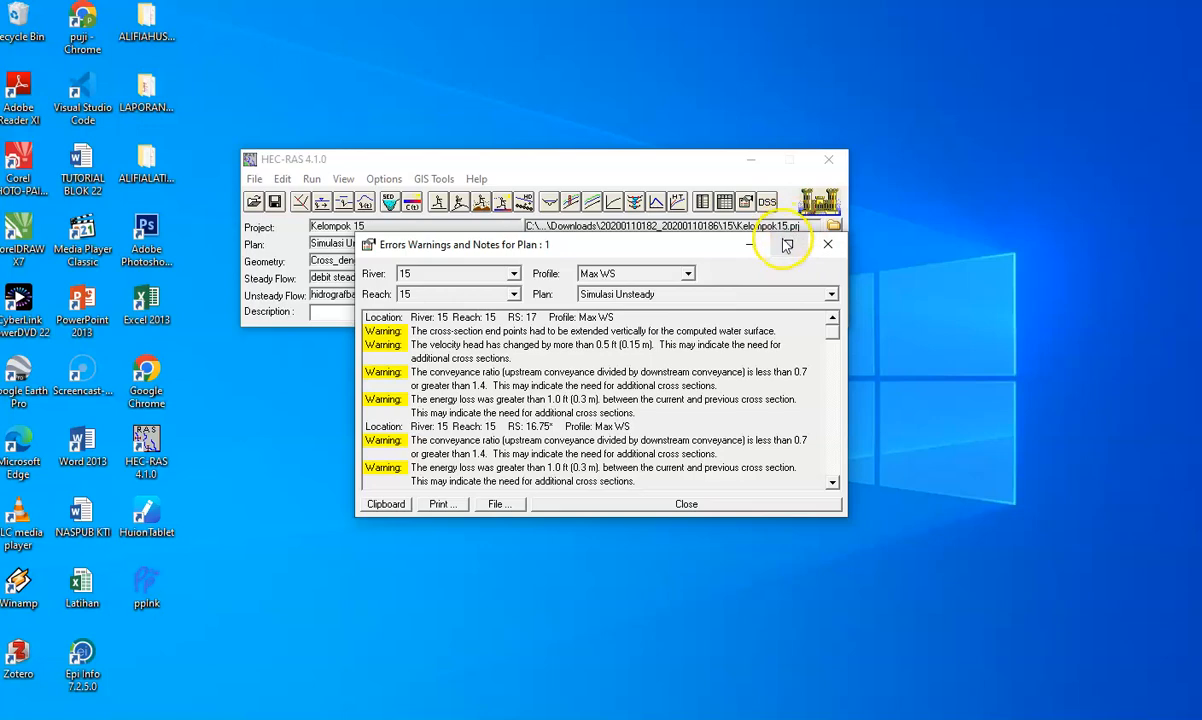
click(788, 245)
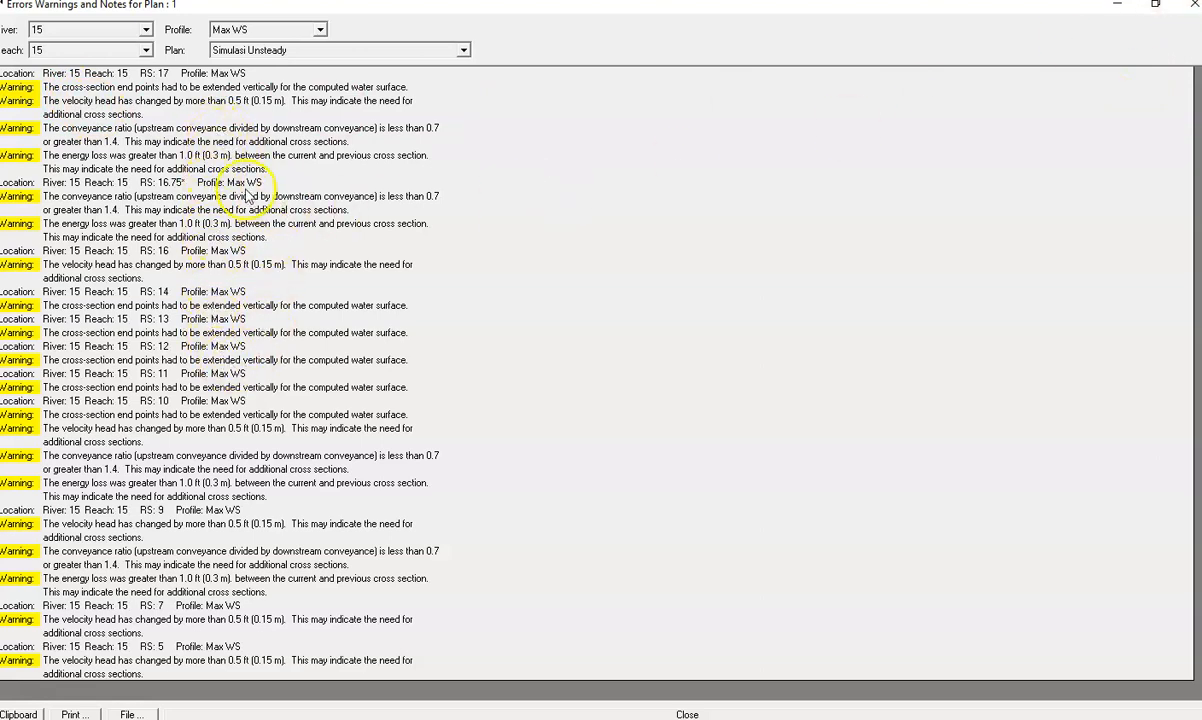
click(1194, 6)
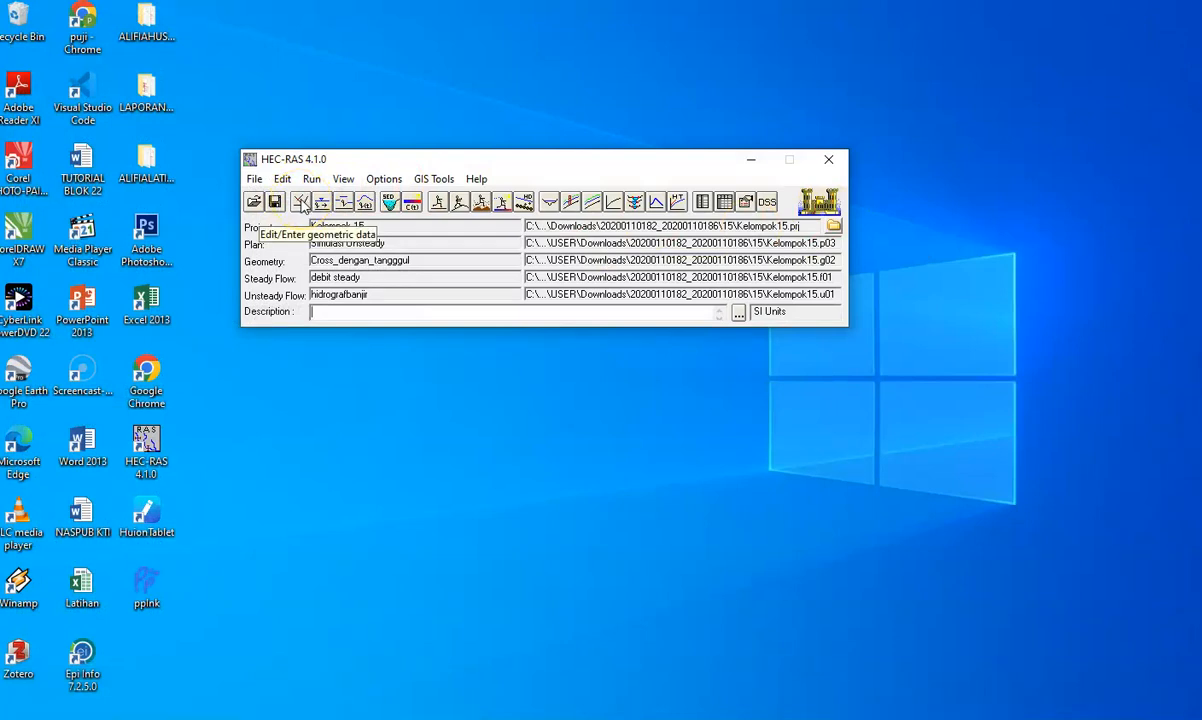
click(302, 203)
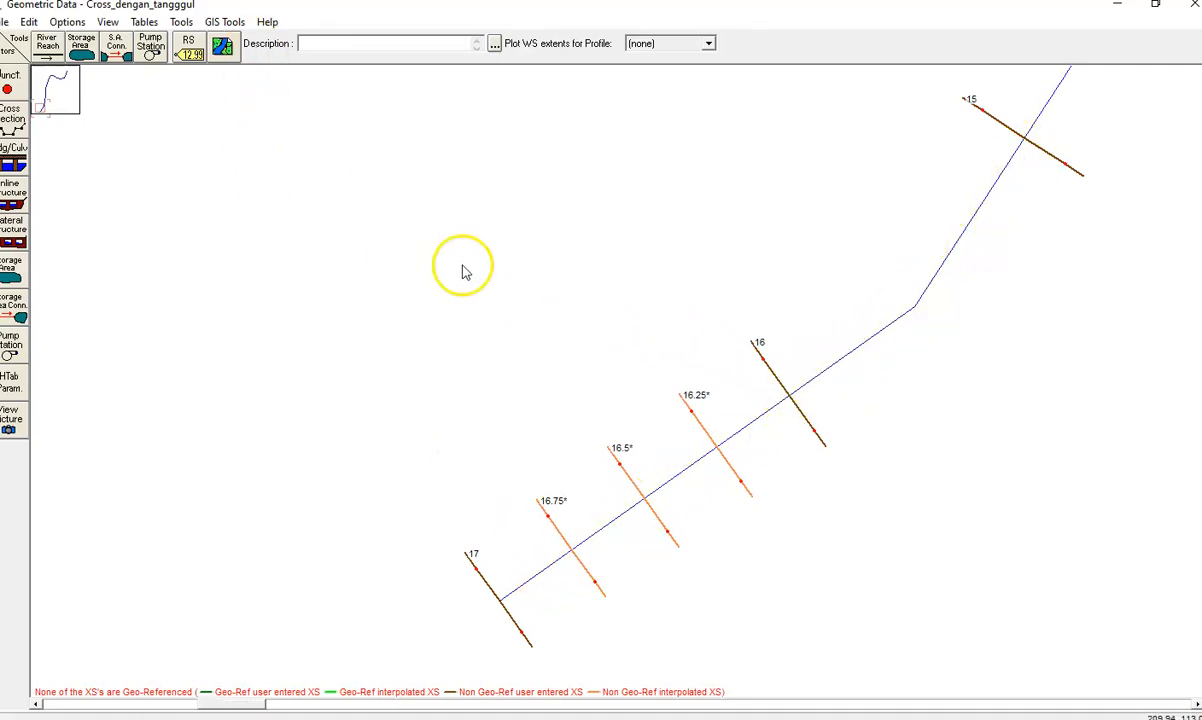
click(1193, 8)
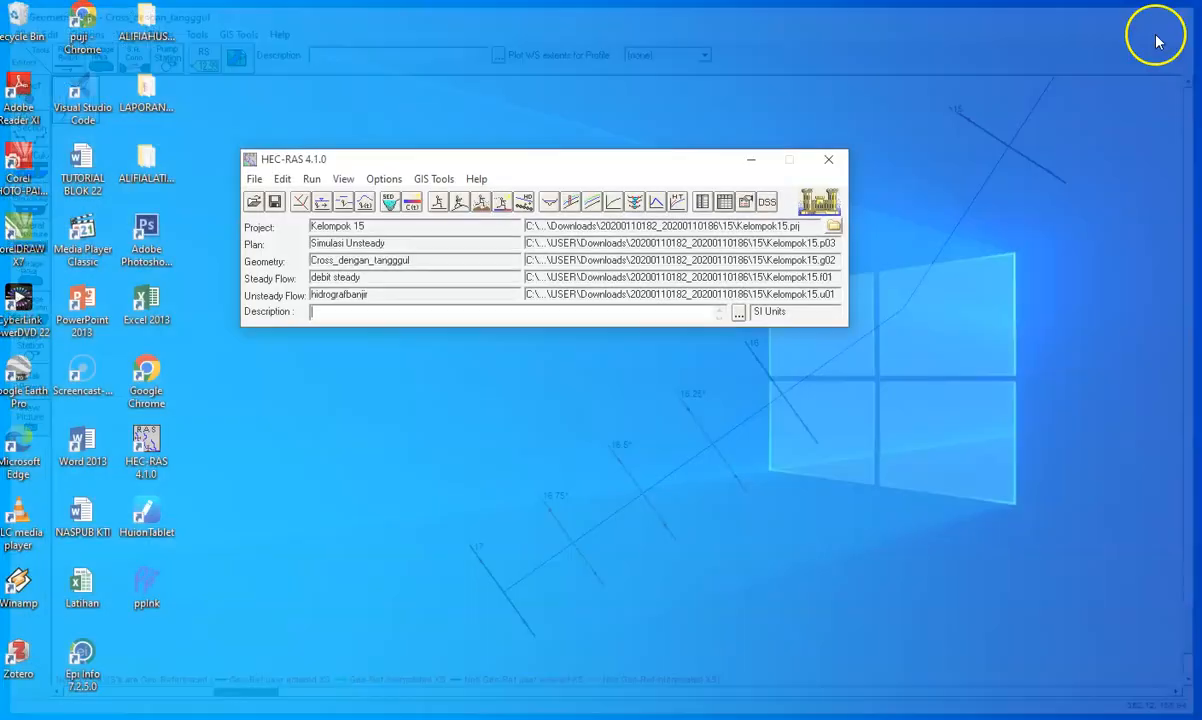
- Enable Mixed Flow Regime in the unsteady flow analysis, compute the Simulasi Unsteady plan and close the analysis
click(312, 180)
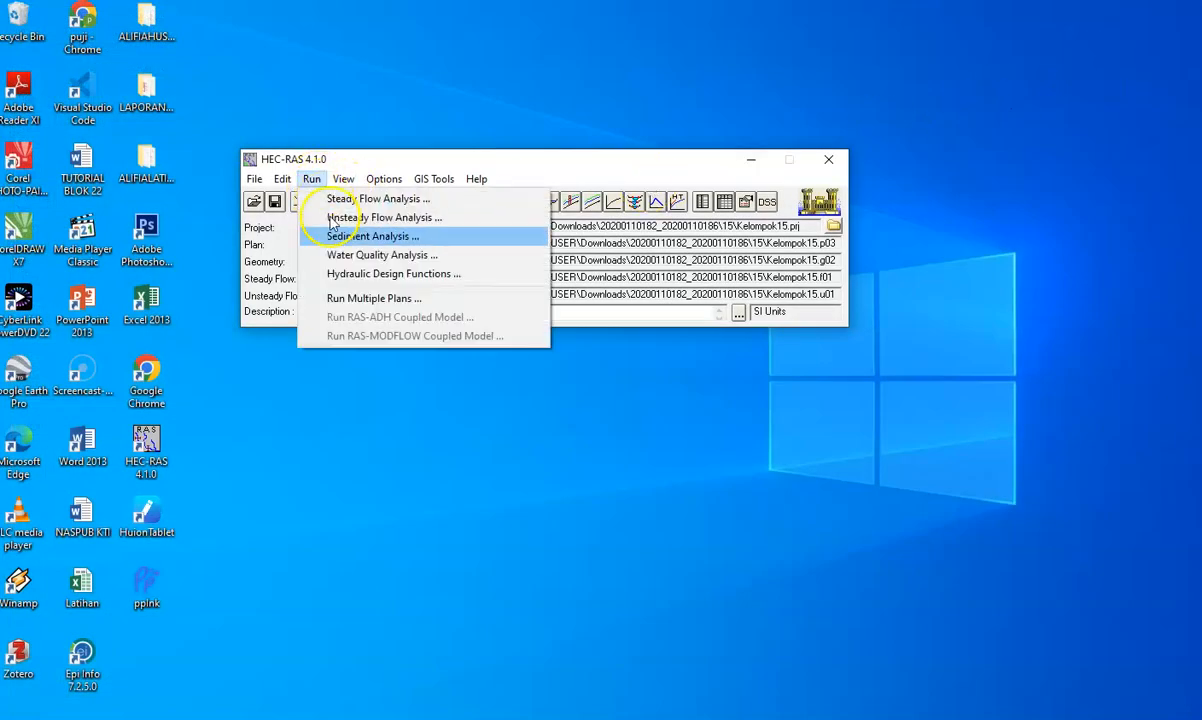
click(357, 220)
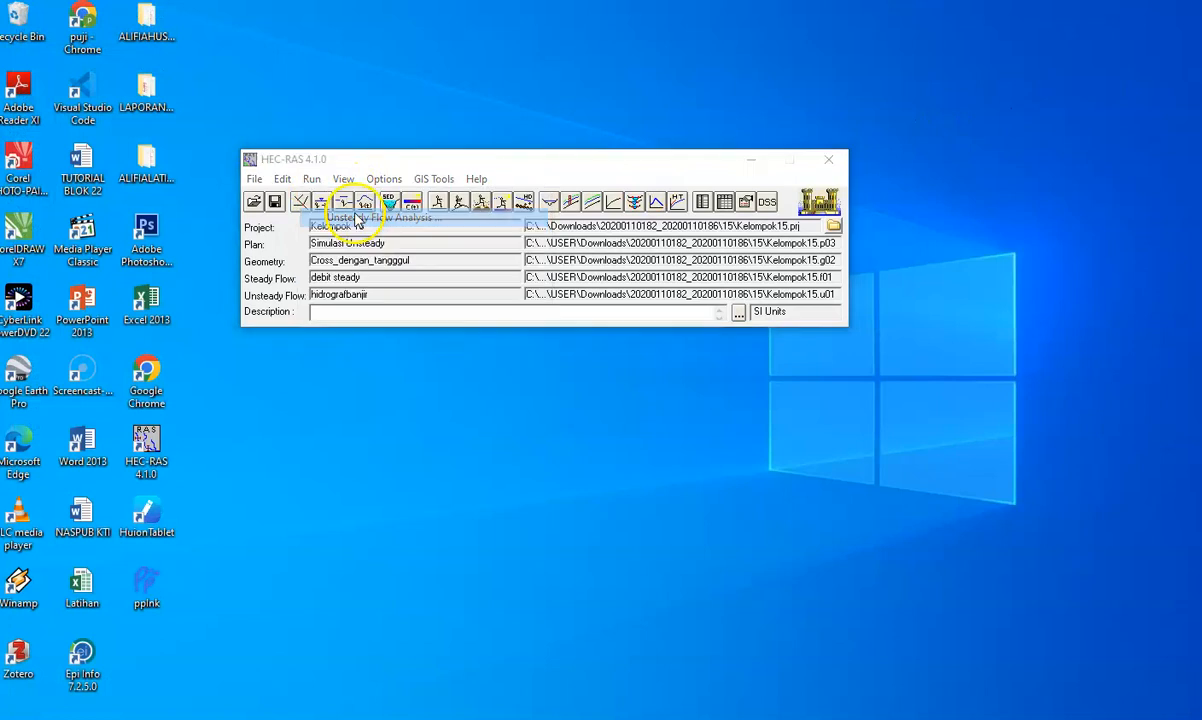
click(559, 473)
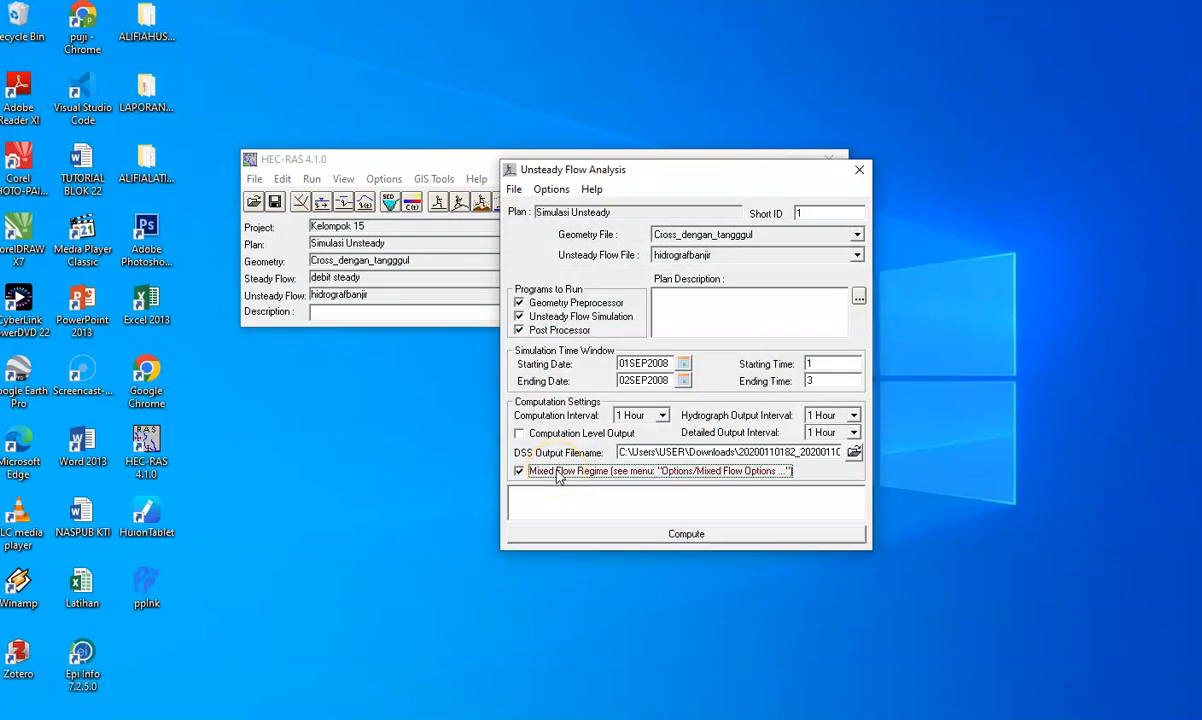
click(688, 534)
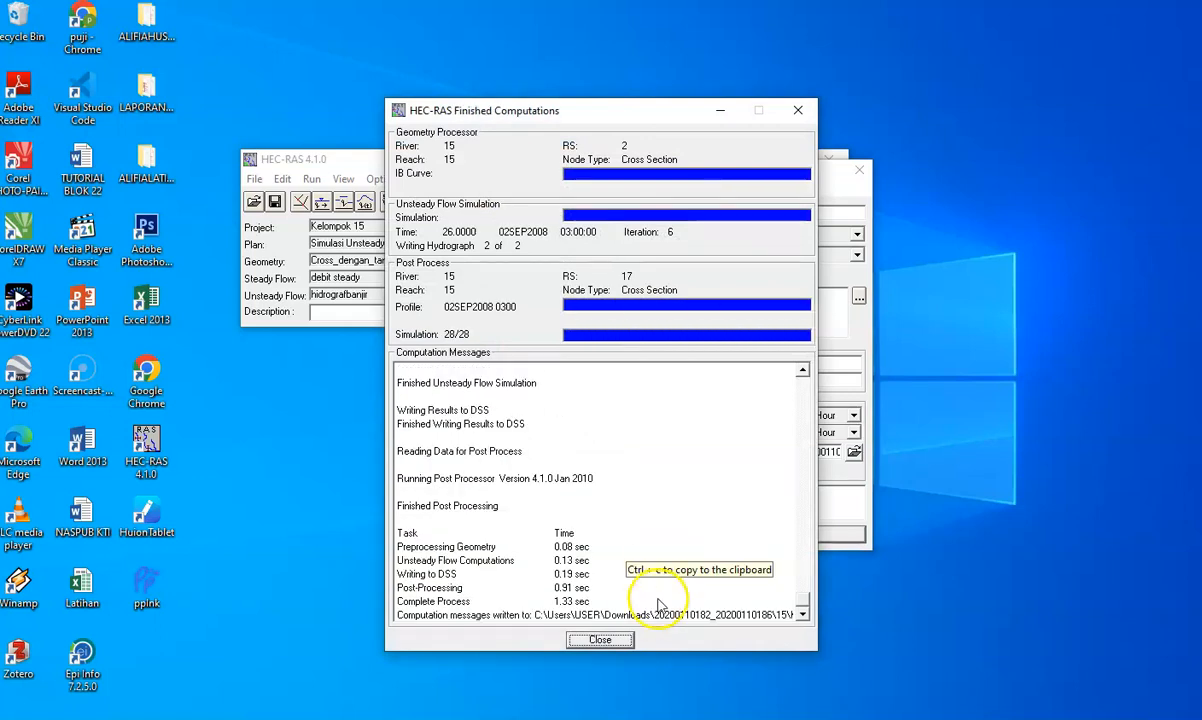
click(615, 641)
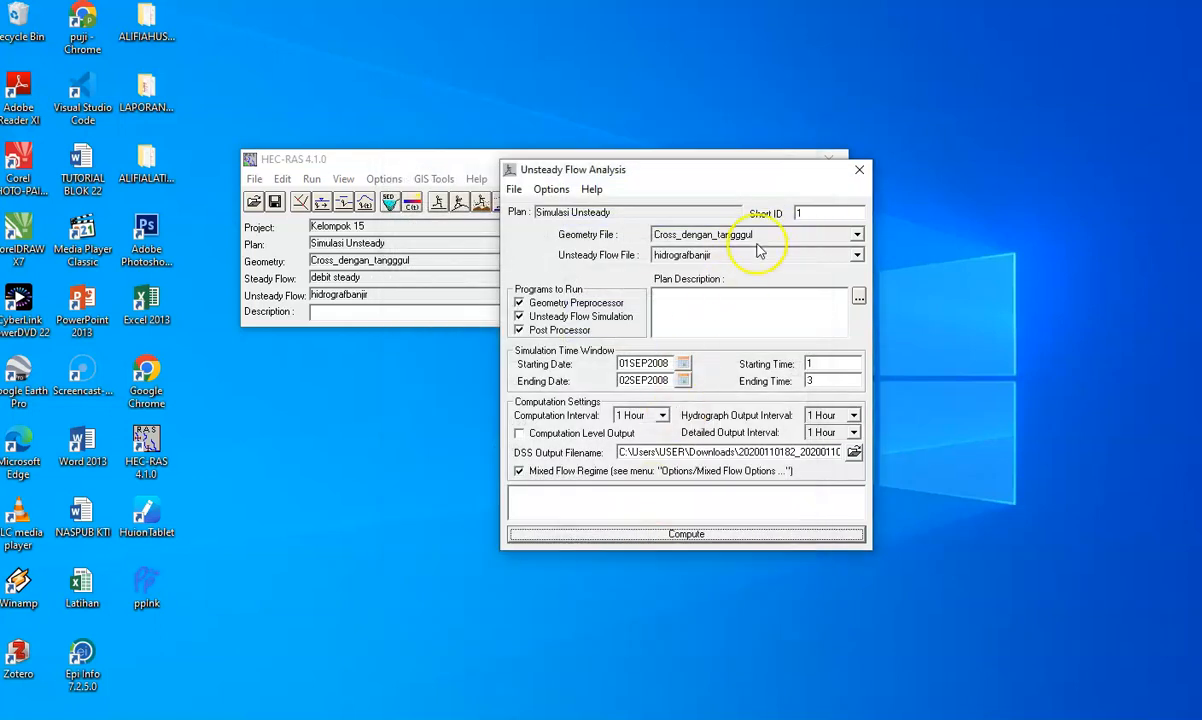
click(858, 170)
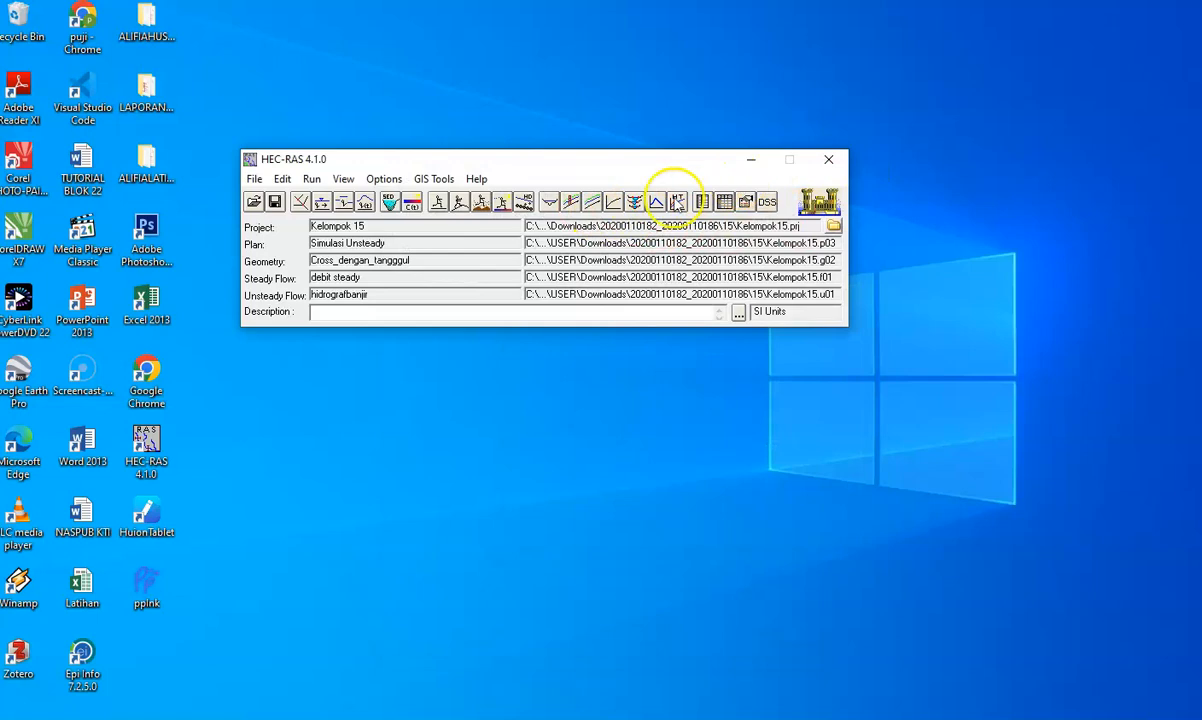
- Review the errors, warnings and notes for the Max WS profile at full size, and close the summary
click(747, 203)
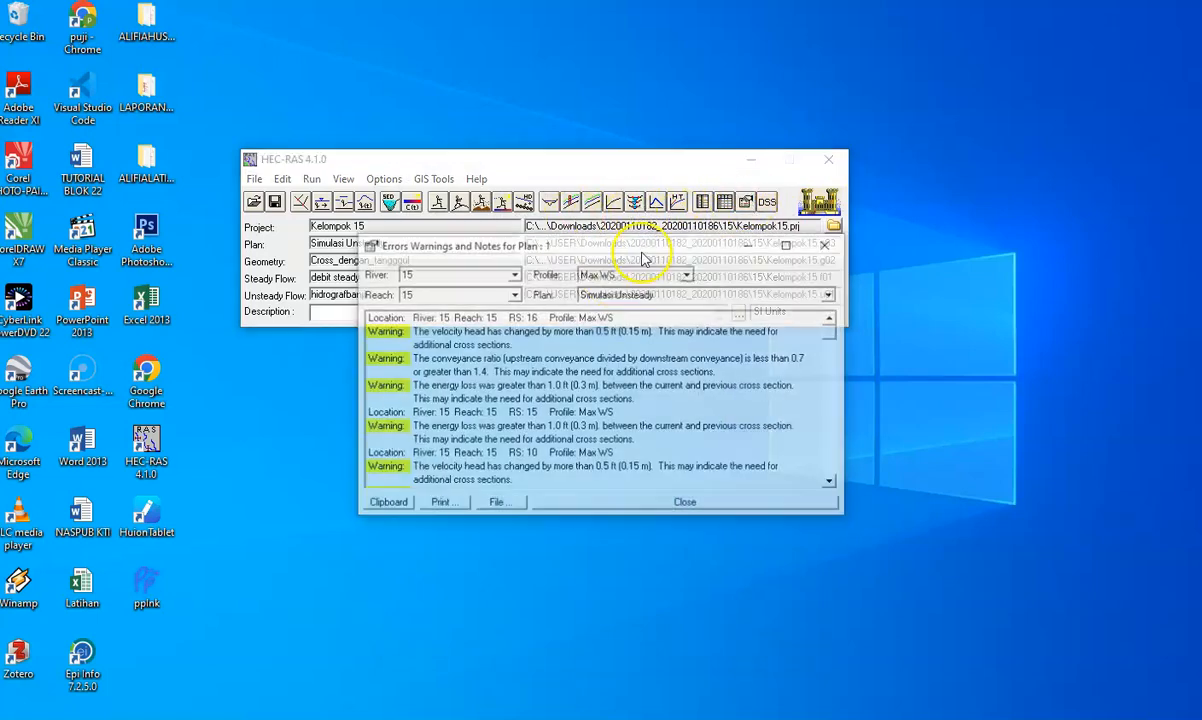
click(785, 245)
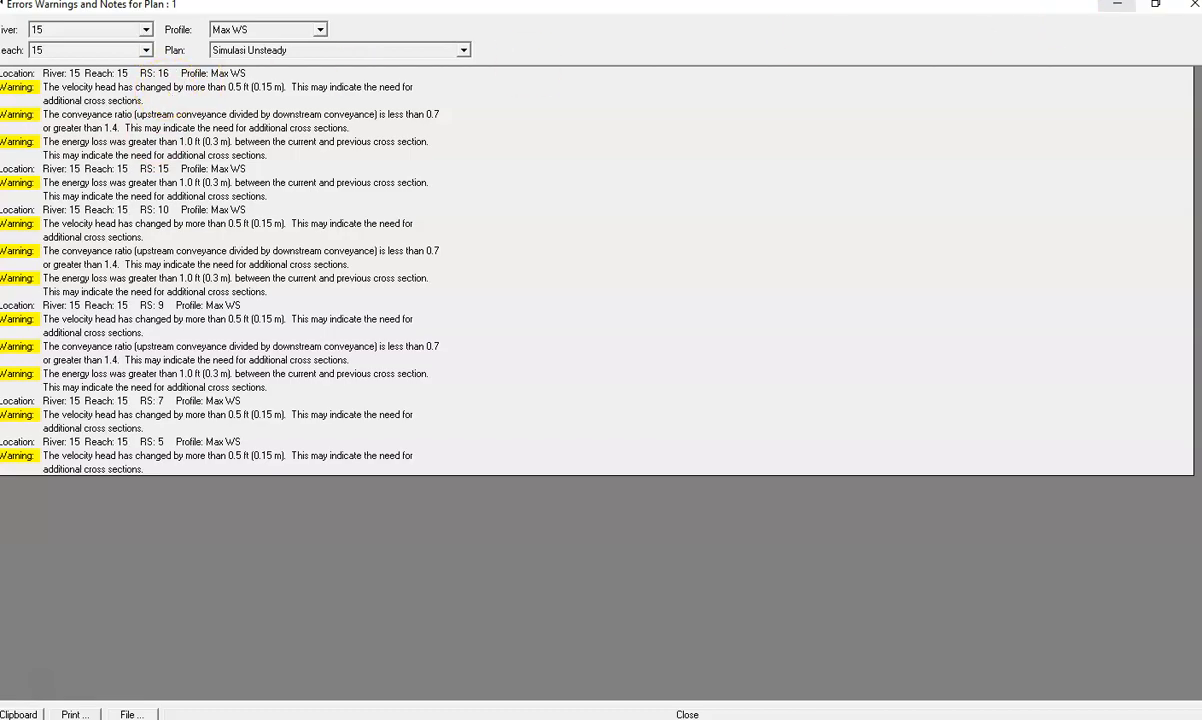
click(1193, 14)
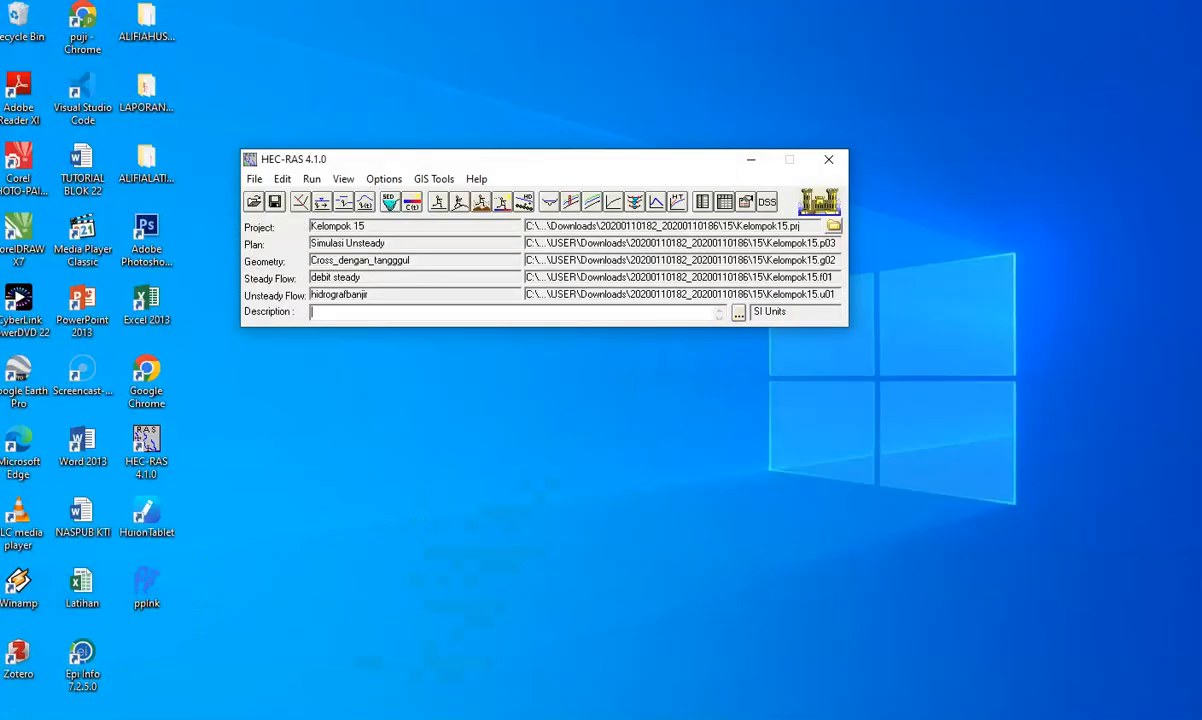
- View the cross section plot of river station 17 for the Simulasi Unsteady plan
click(560, 371)
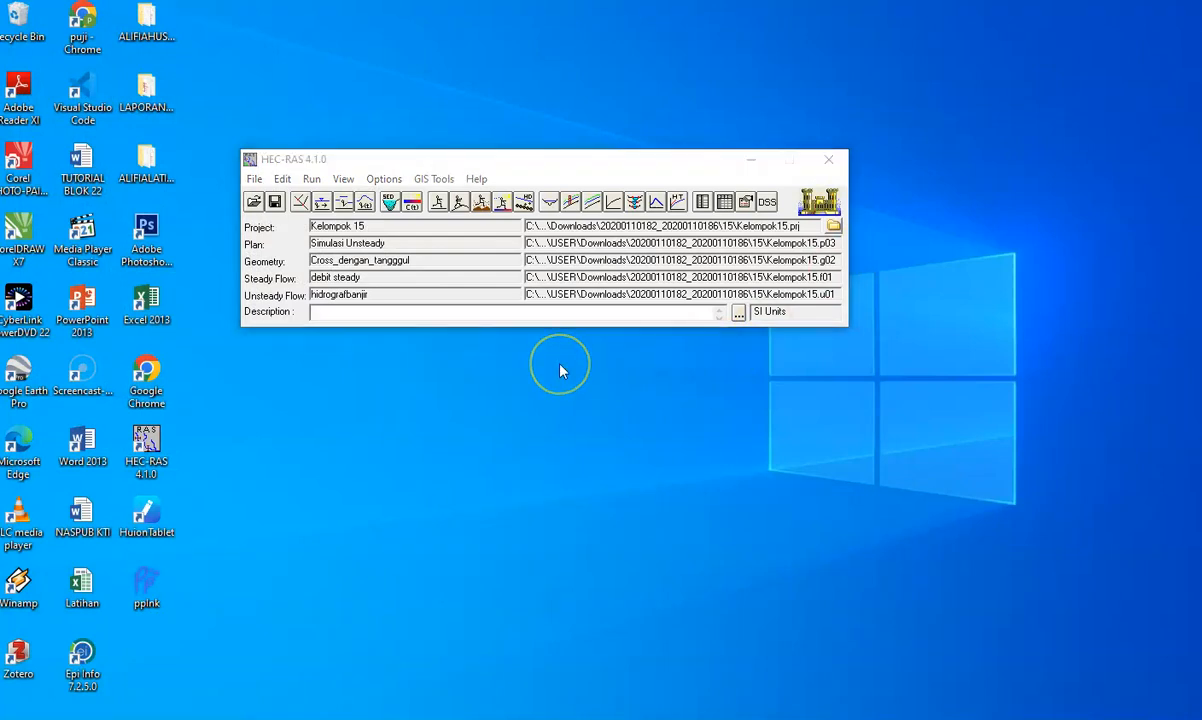
click(611, 331)
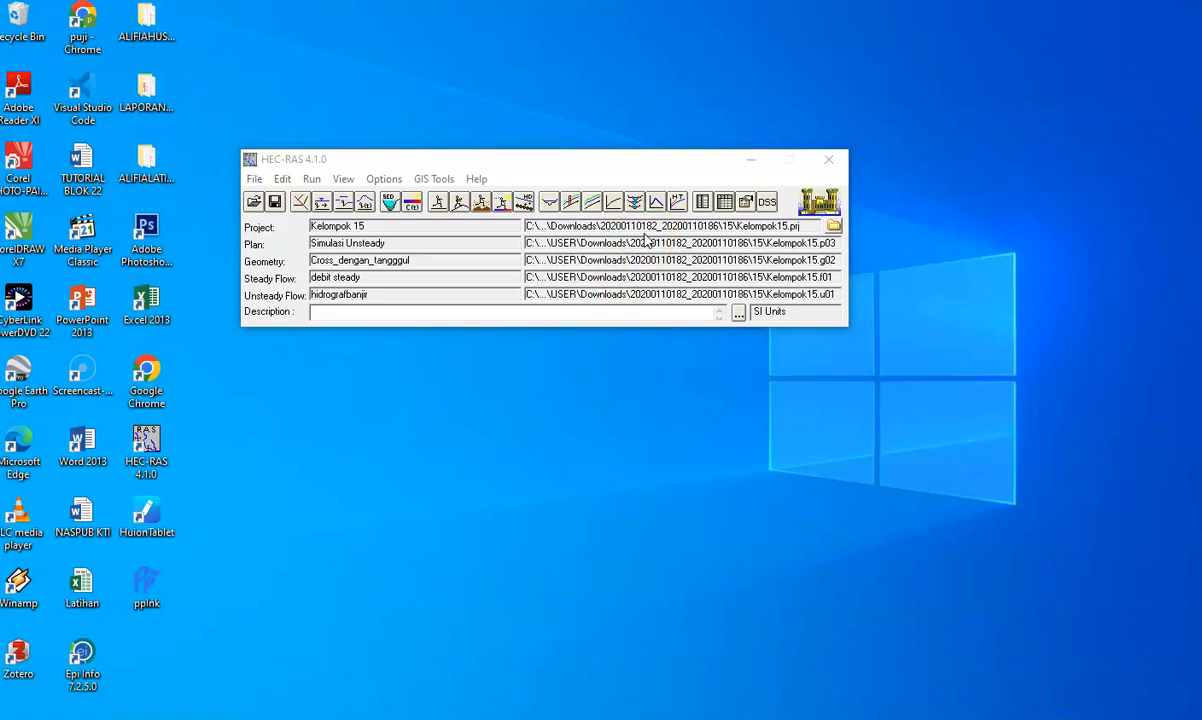
click(549, 204)
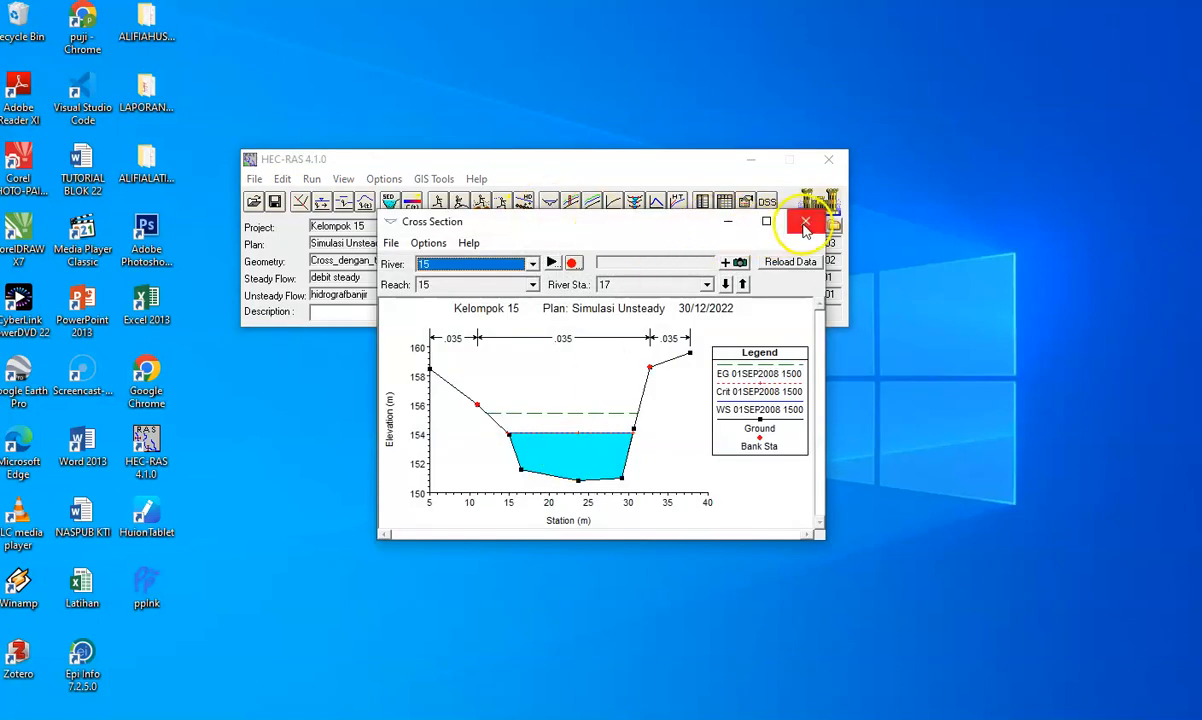
- Close the cross section plot and examine the water surface profile plot of the Simulasi Unsteady plan at full size
click(808, 228)
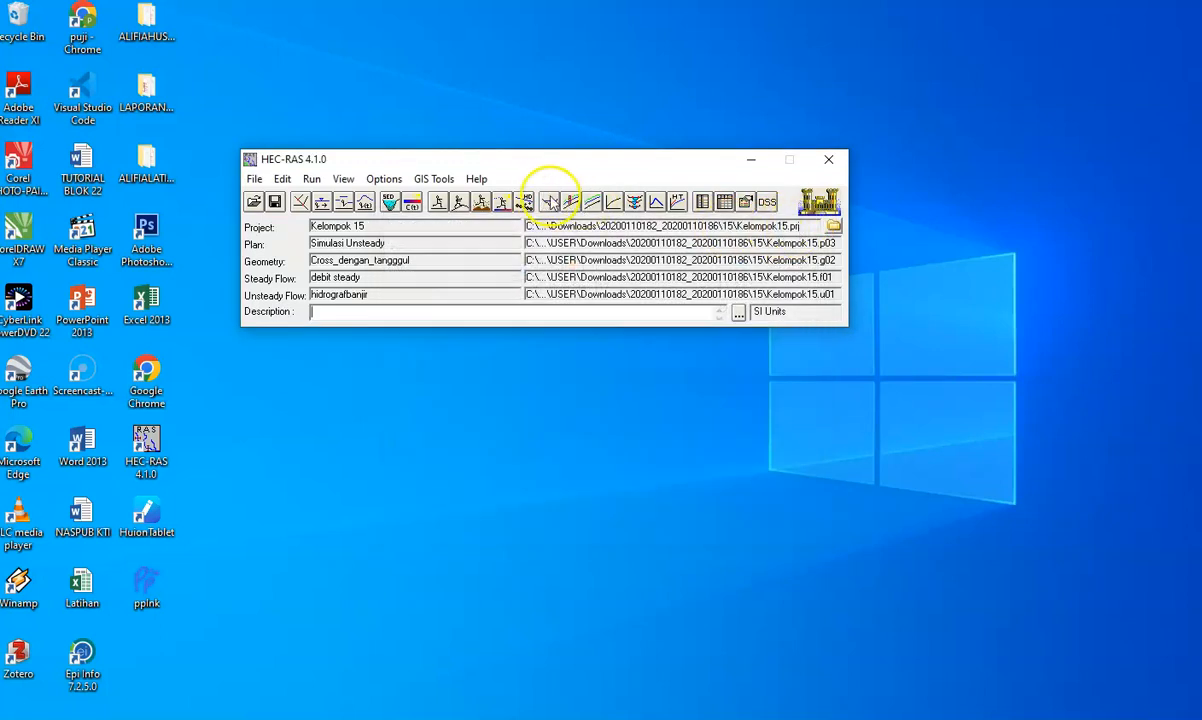
click(568, 201)
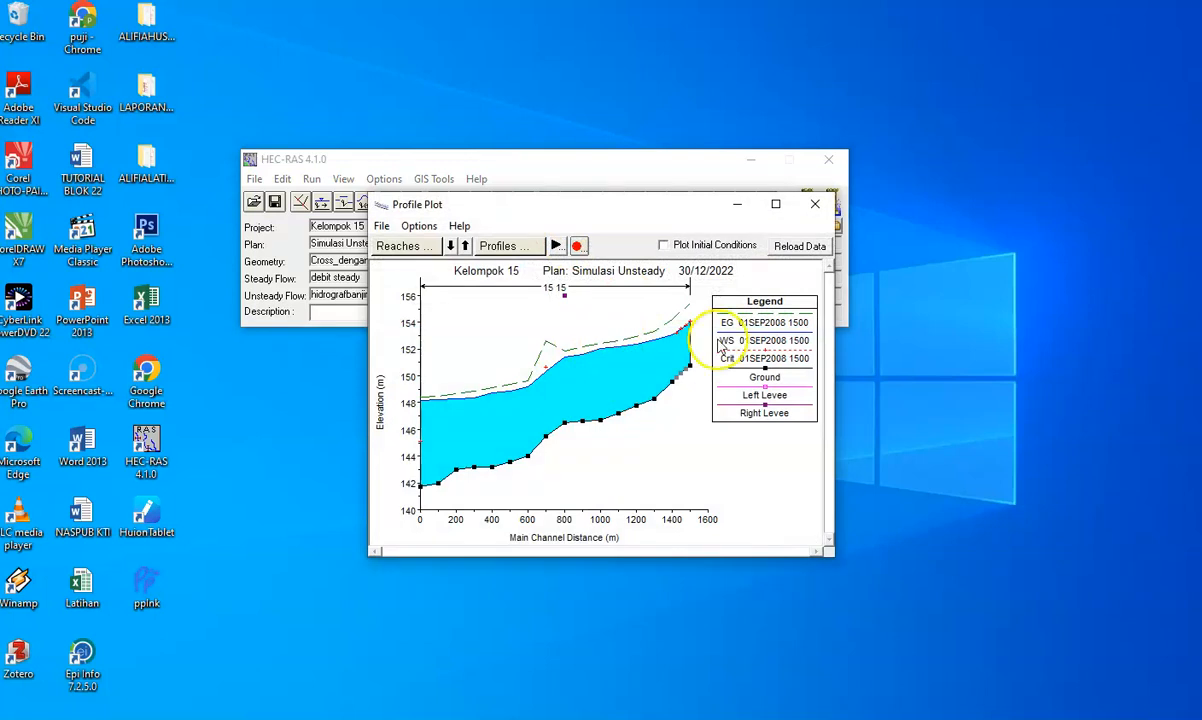
click(777, 205)
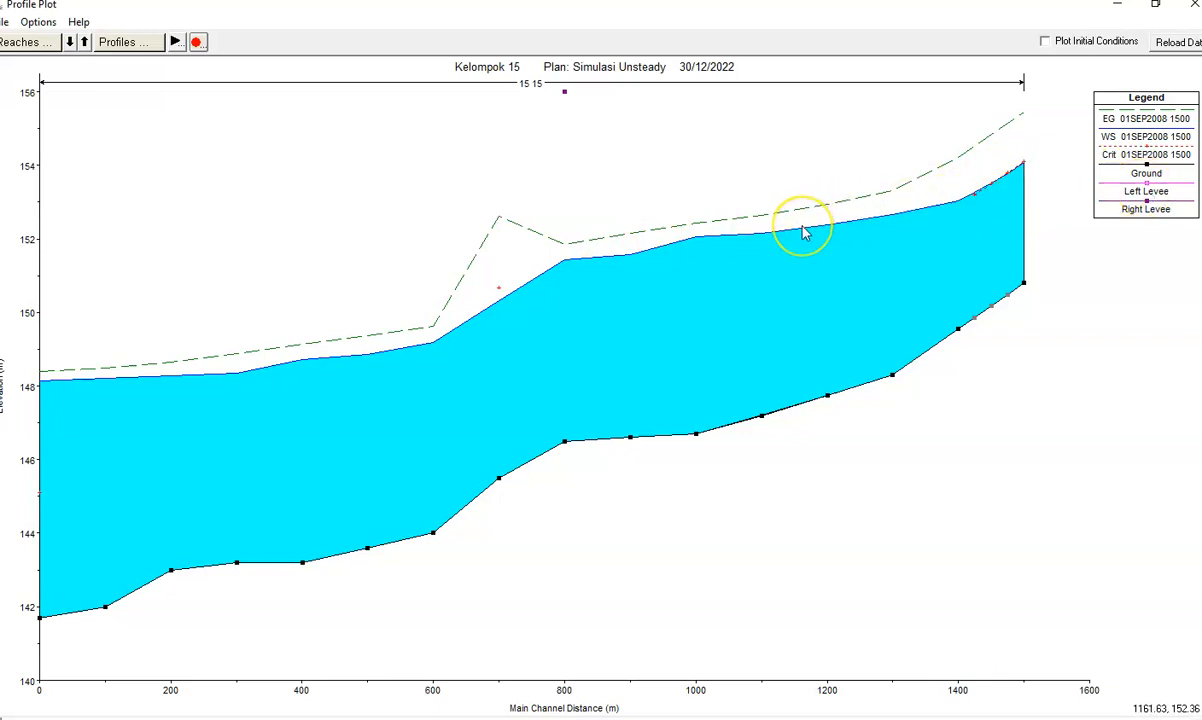
click(565, 96)
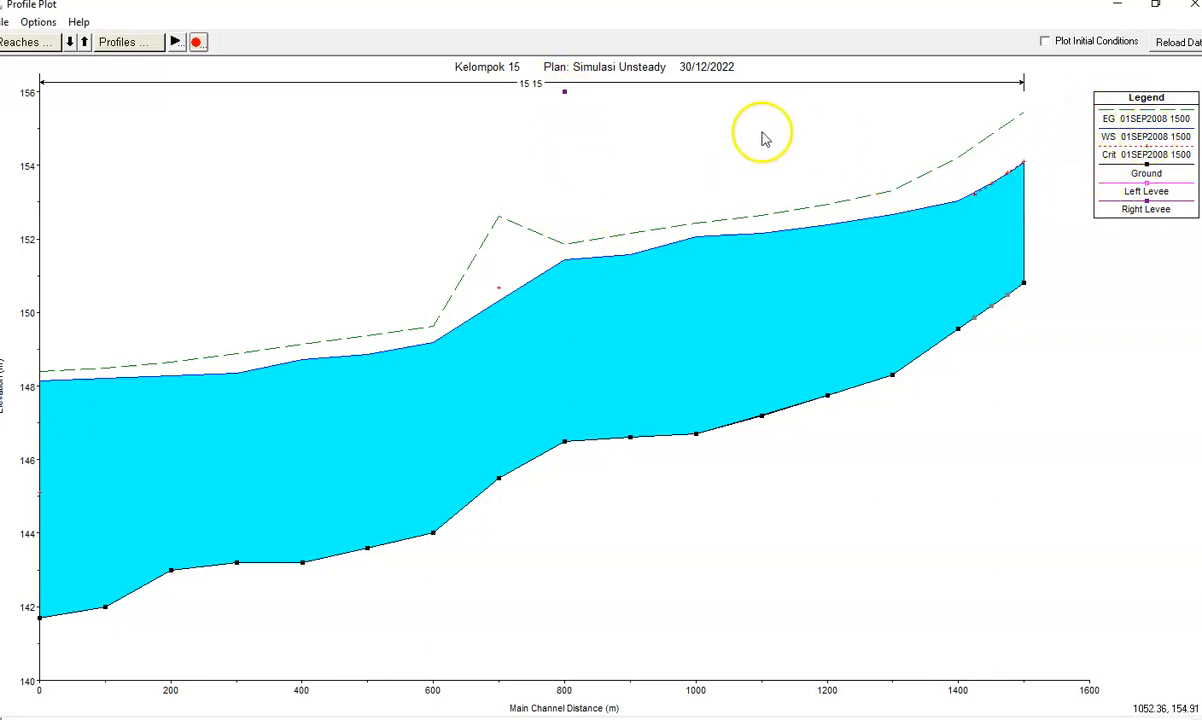
right_click(720, 138)
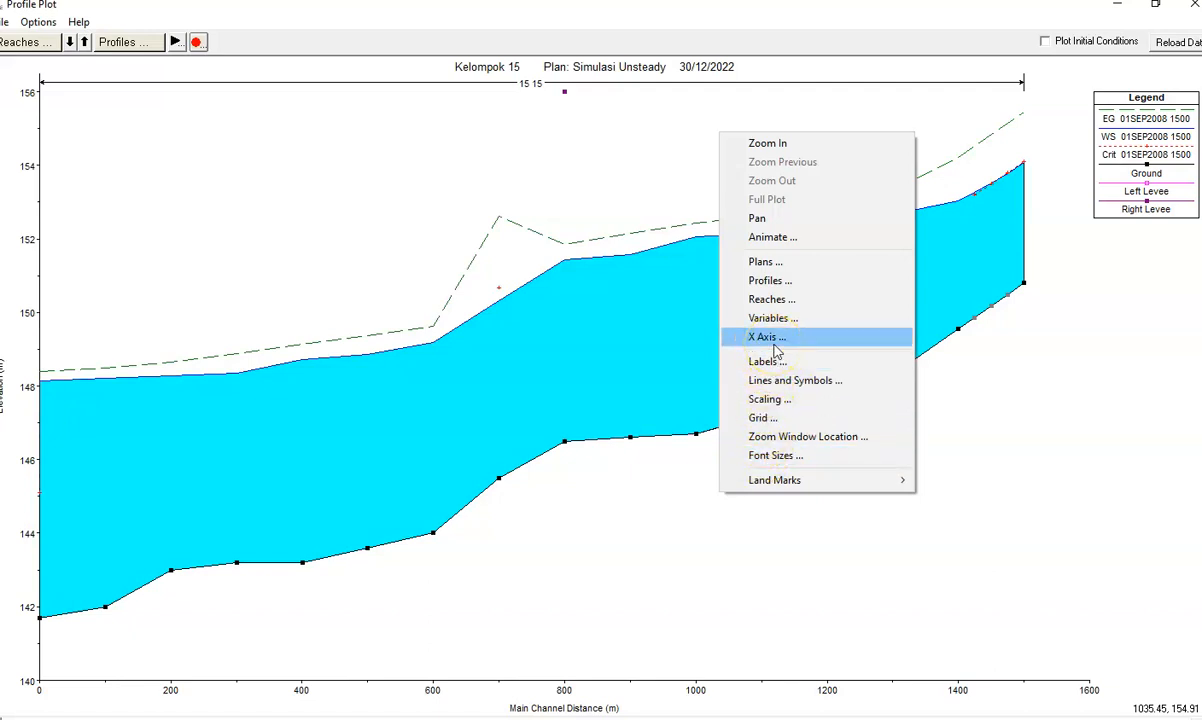
click(530, 172)
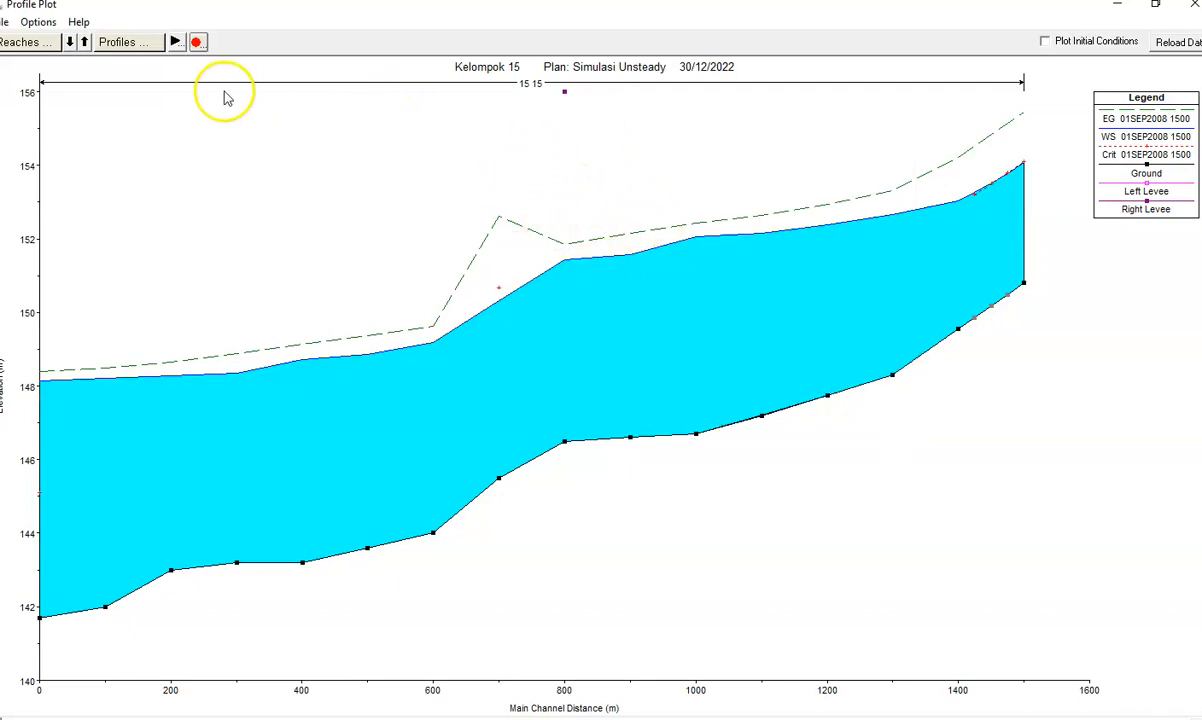
- Show the Max WS profile in the profile plot in place of the 01SEP2008 1500 profile
click(125, 43)
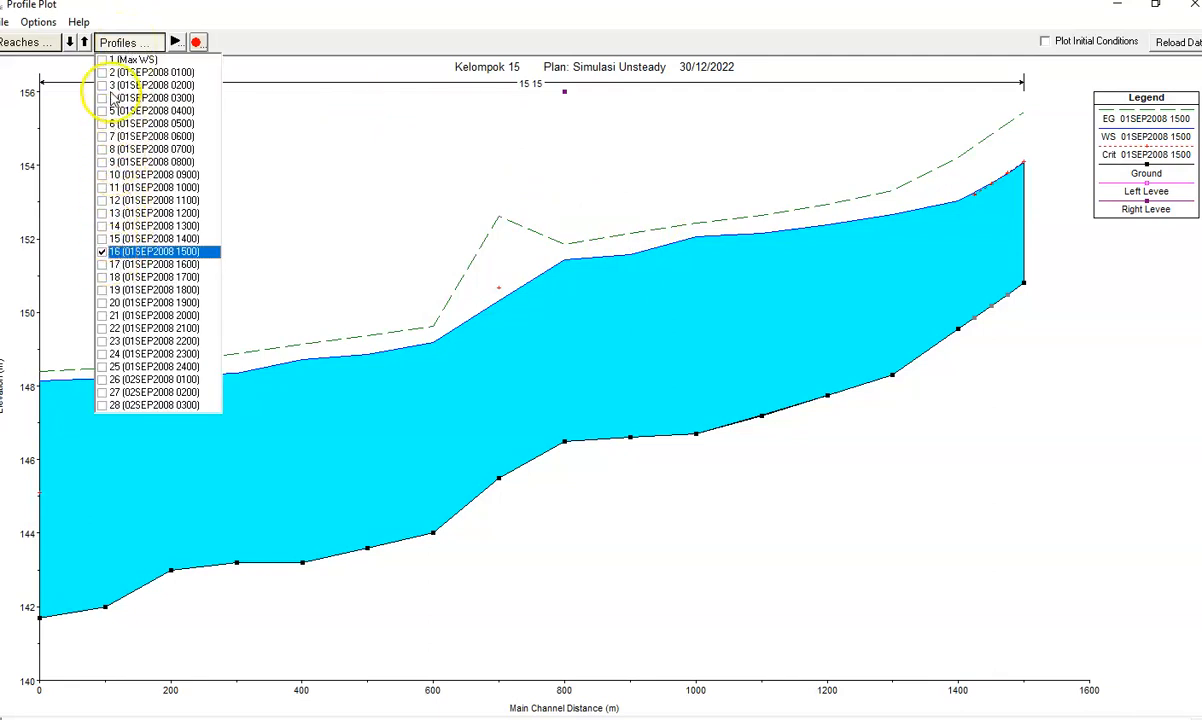
click(102, 61)
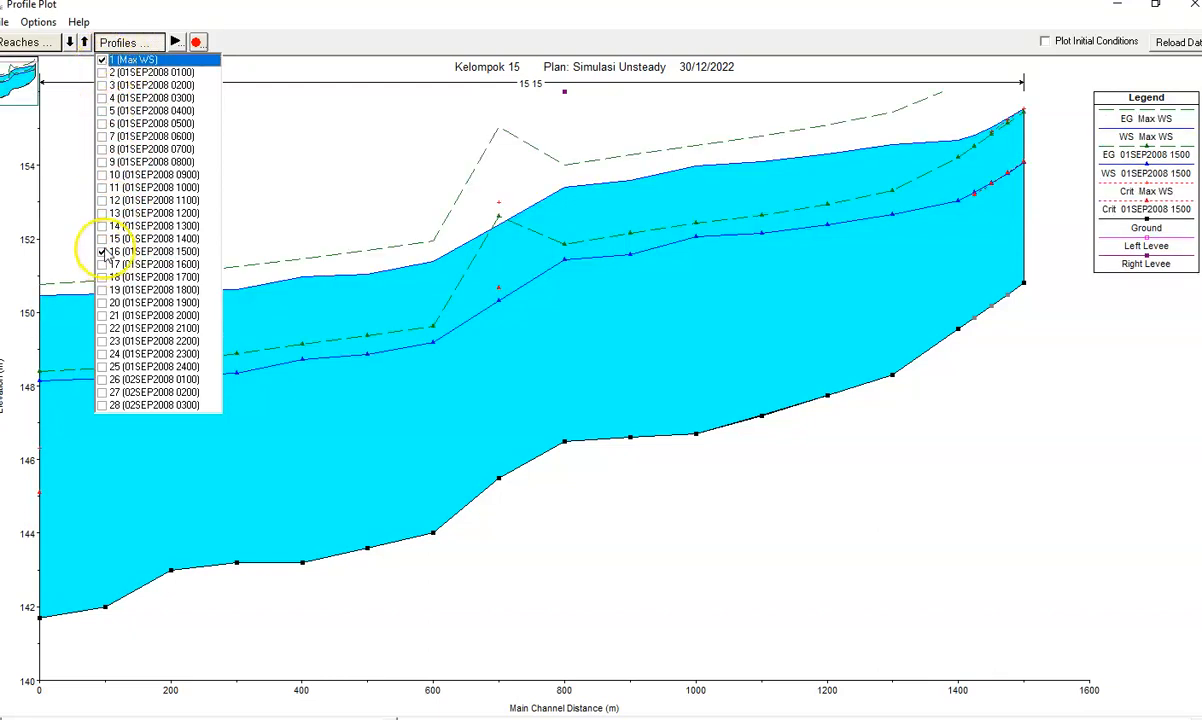
click(102, 251)
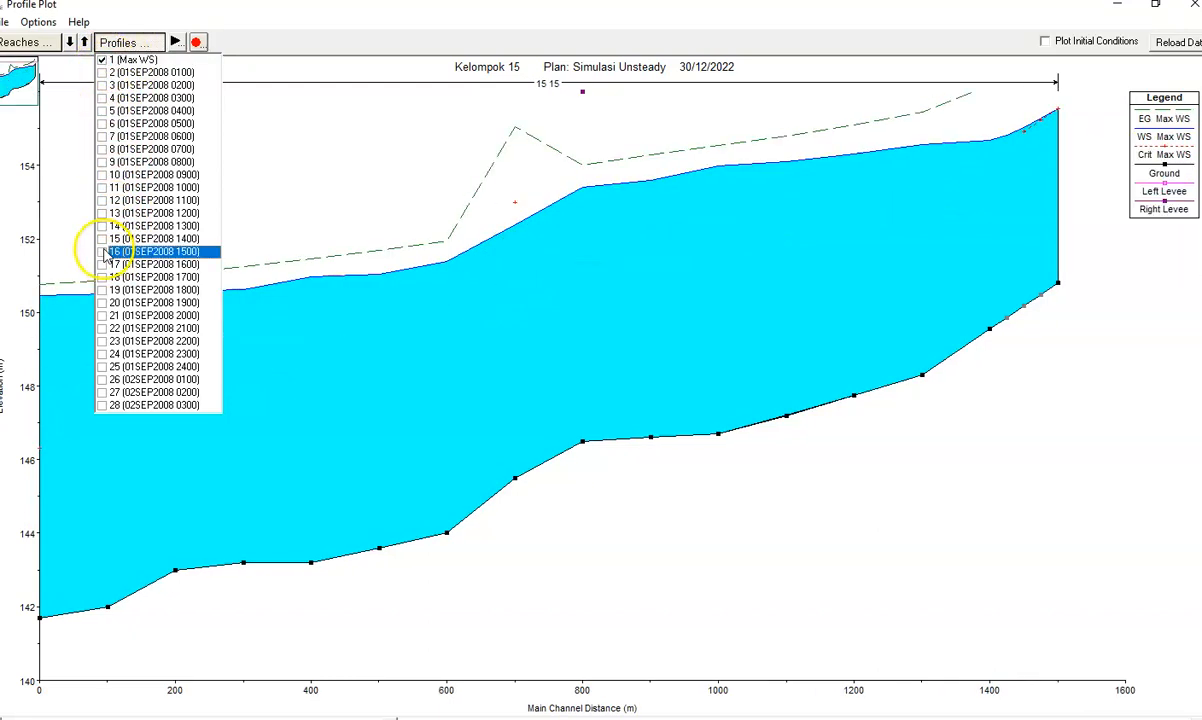
- Add the 01SEP2008 0100, 0200, 0300, 0500 and 0600 profiles to the plot for comparison with Max WS
click(102, 73)
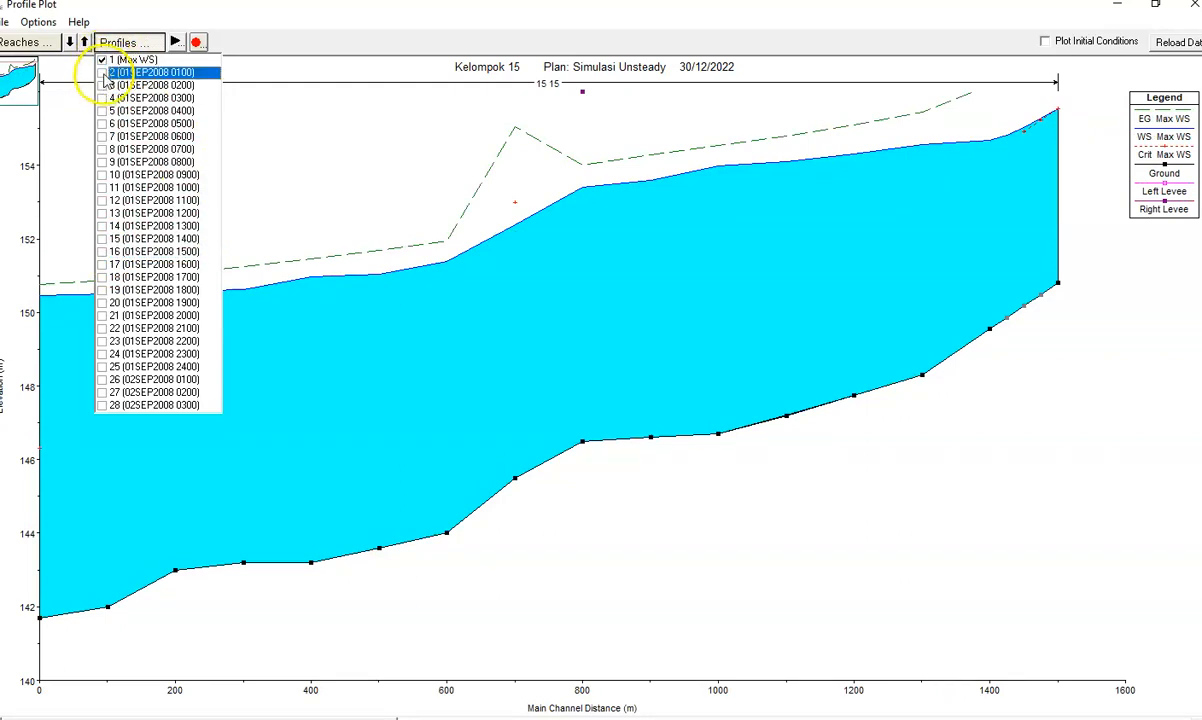
click(102, 85)
click(102, 98)
click(102, 123)
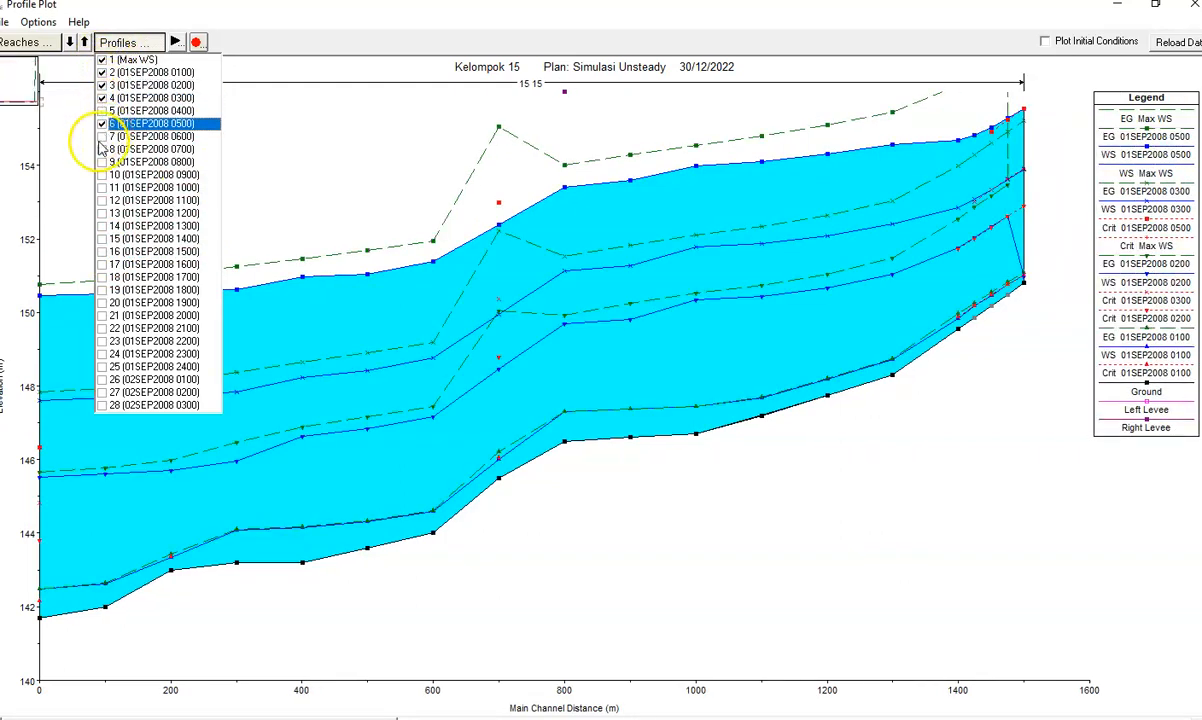
click(102, 136)
- Remove the 01SEP2008 hourly profiles from the plot, leaving only Max WS selected
click(103, 60)
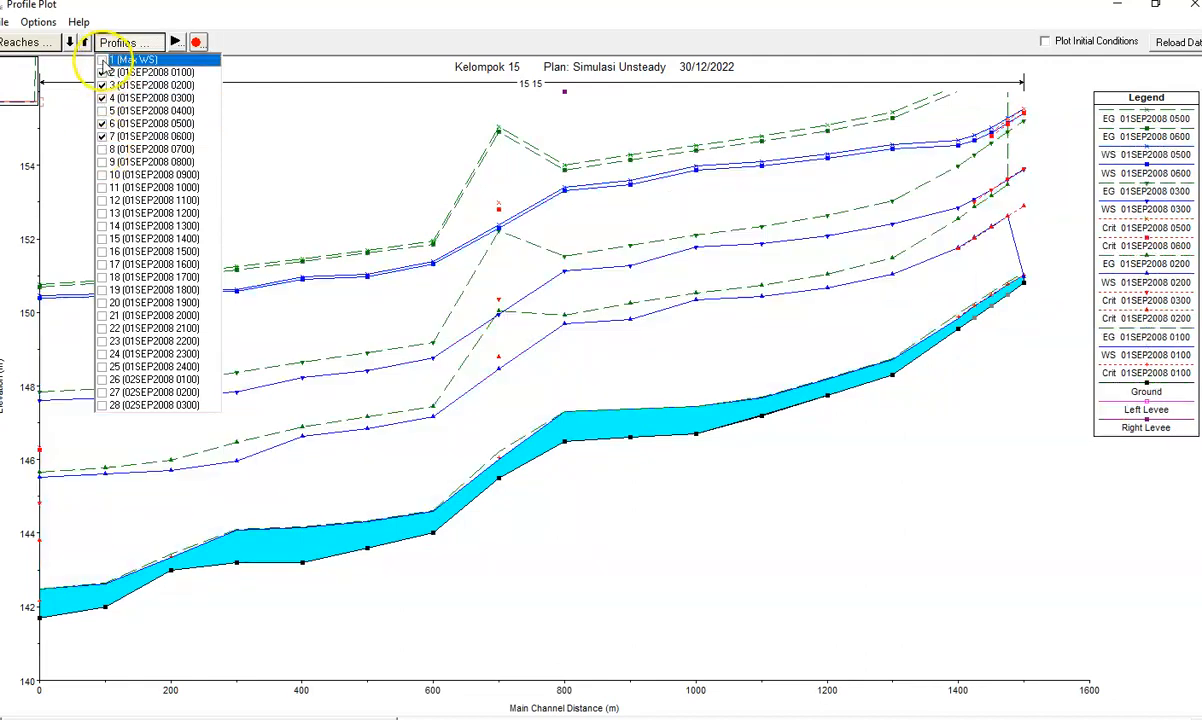
click(103, 73)
click(103, 85)
click(103, 98)
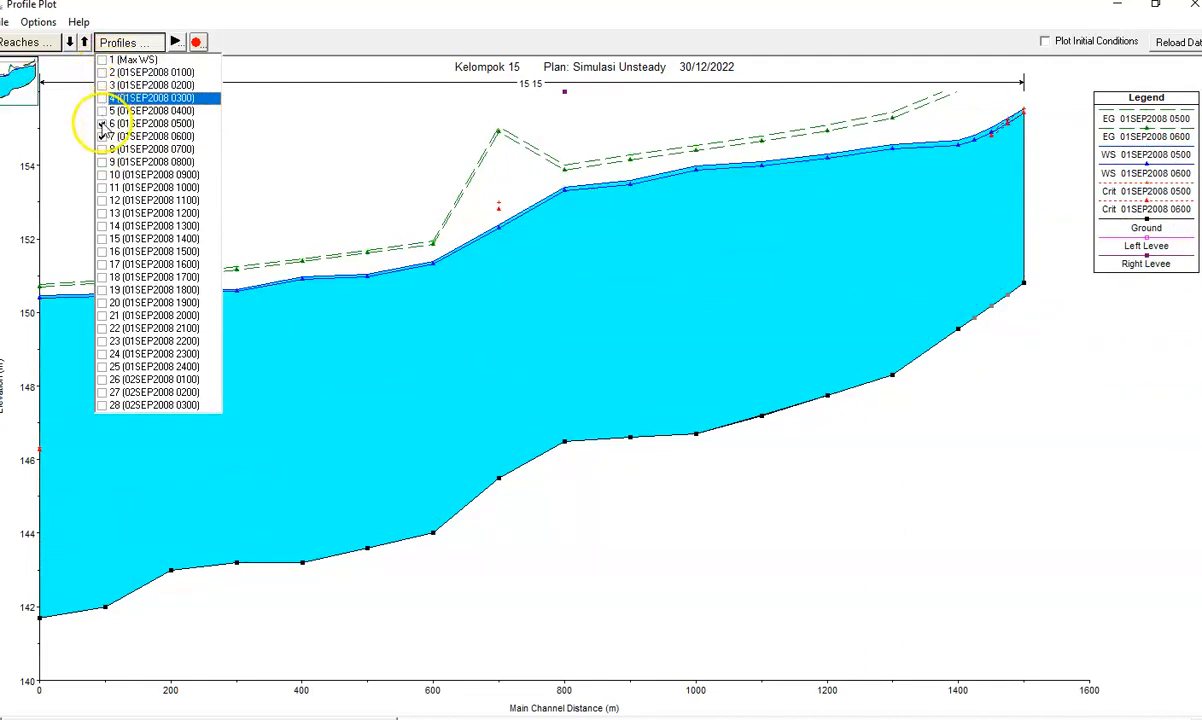
click(102, 123)
click(102, 136)
click(102, 61)
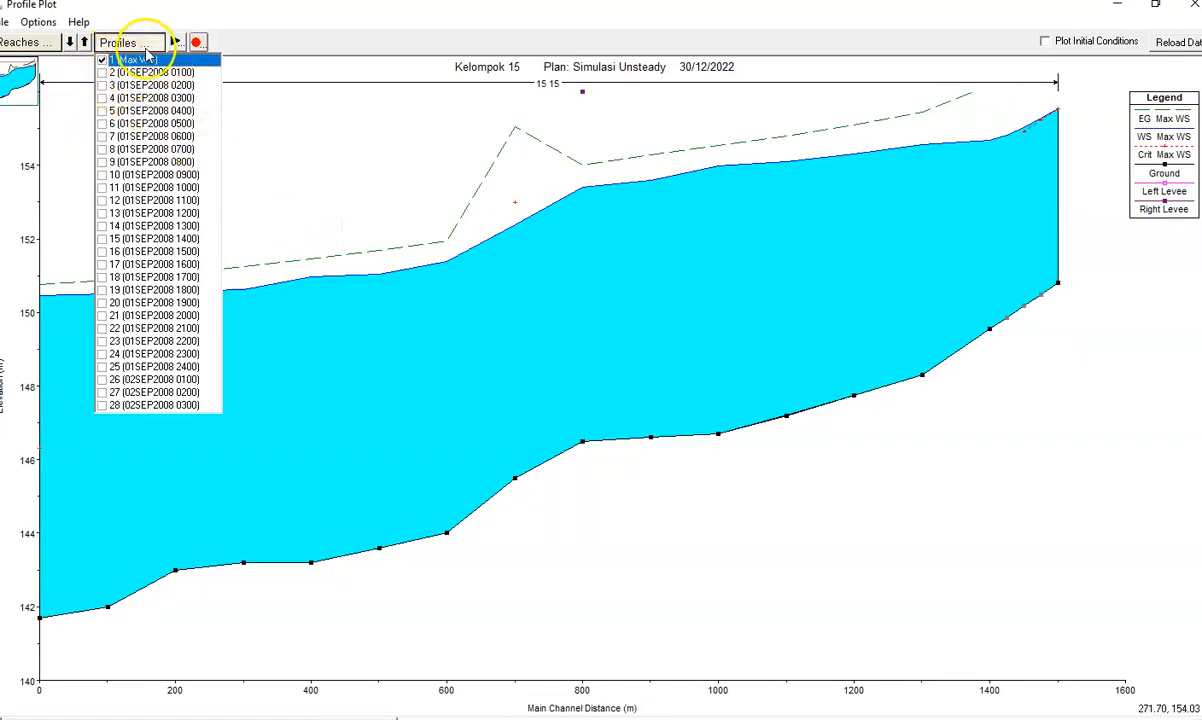
- Play the water surface animation through all time steps in the profile plot
click(134, 43)
click(175, 43)
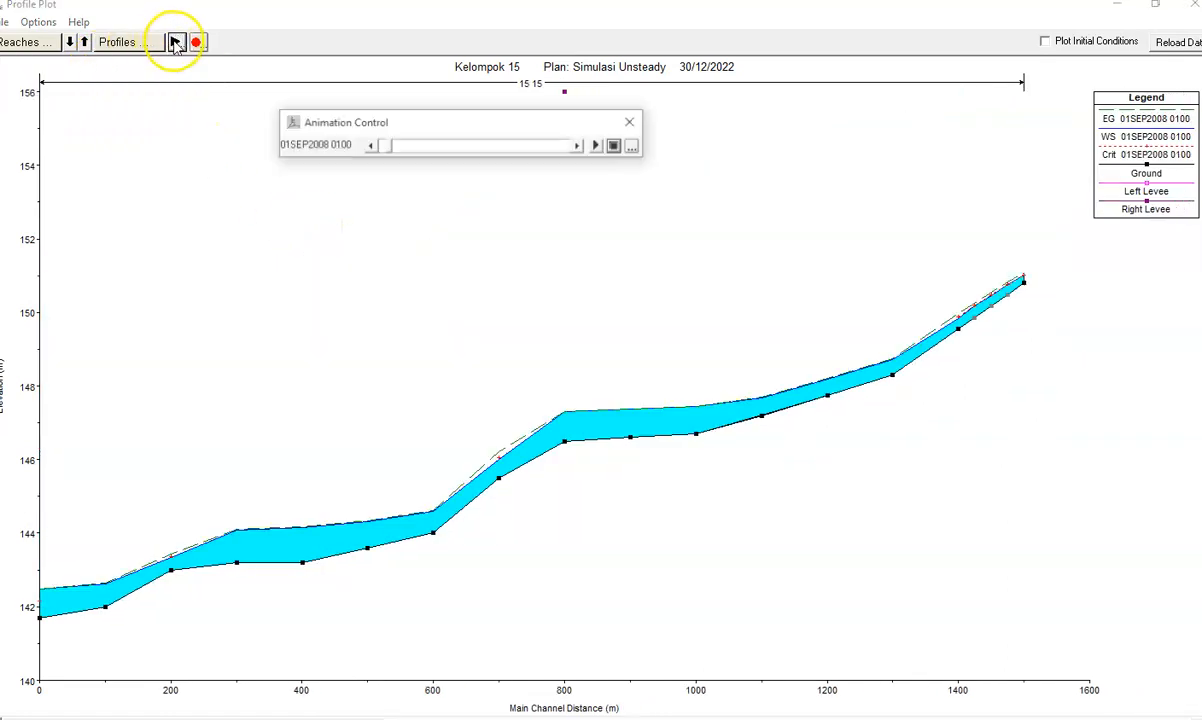
click(597, 146)
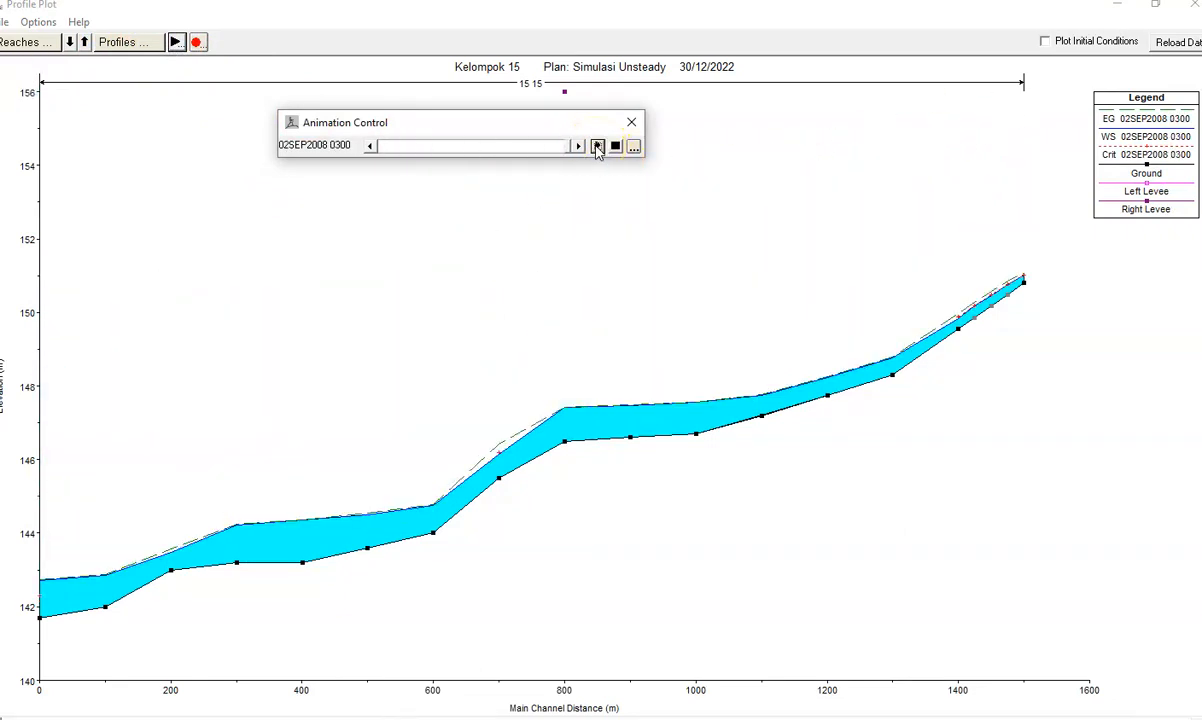
- Rewind the animation to 01SEP2008 0100, step it forward to 01SEP2008 0400, and close the animation and profile plot
drag(570, 148, 380, 148)
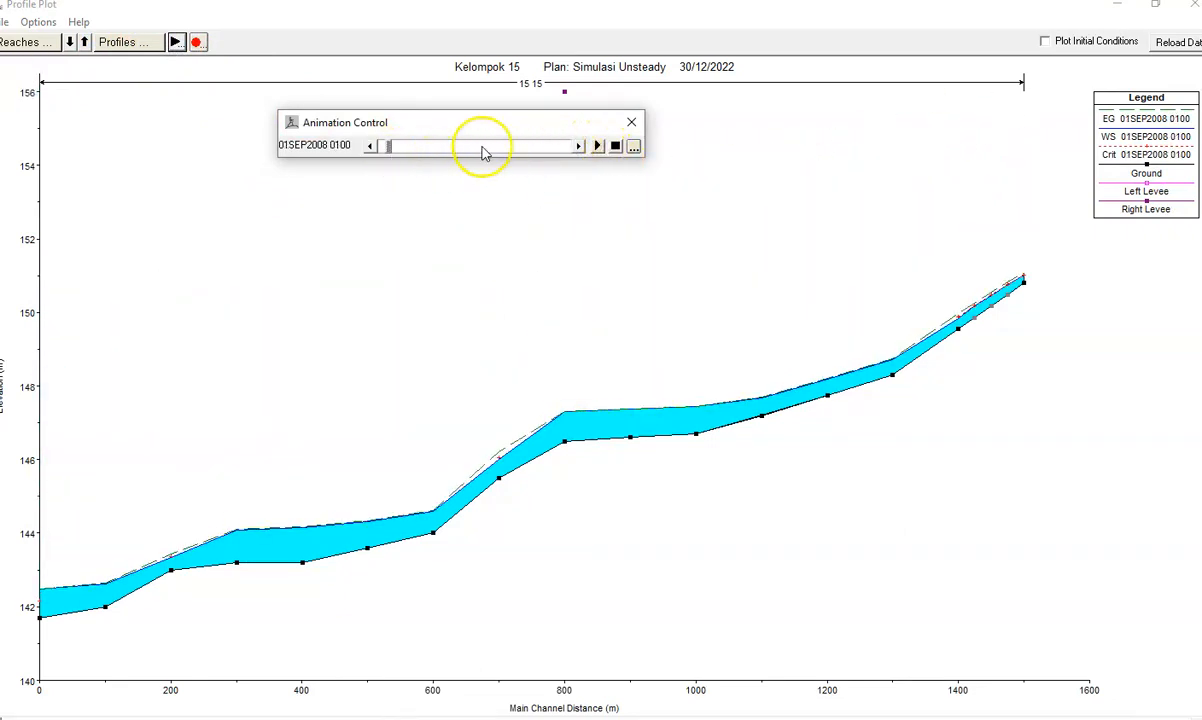
click(578, 146)
click(578, 146)
click(578, 146)
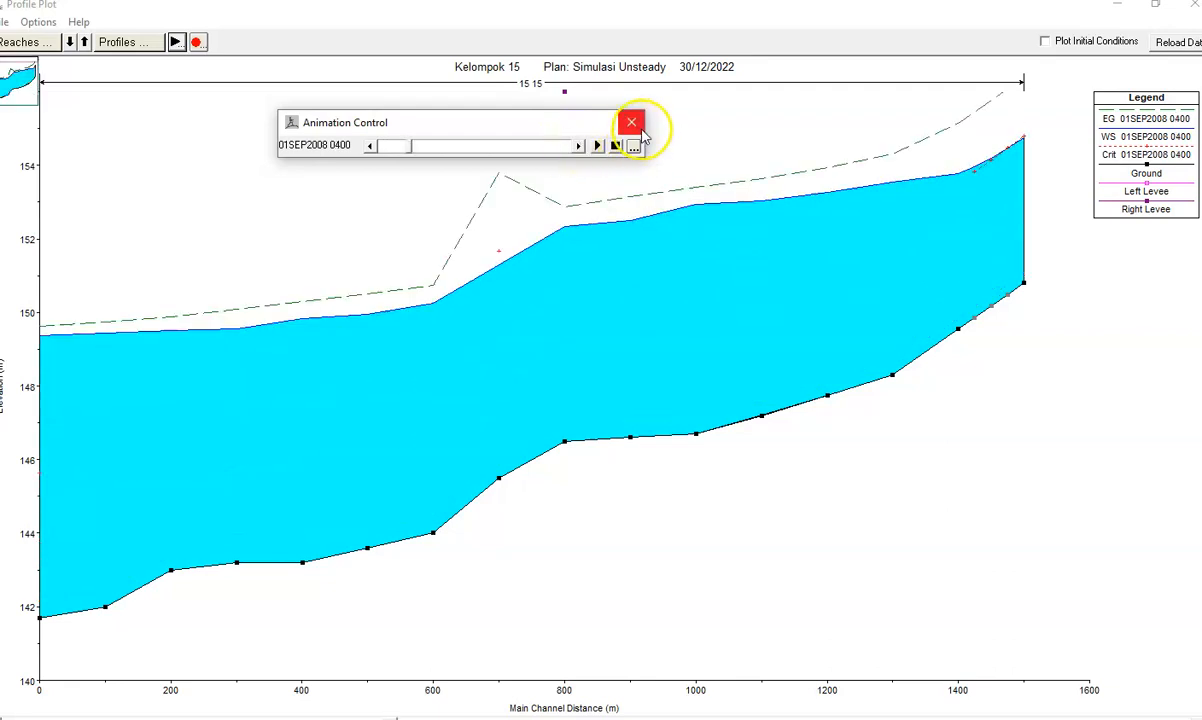
click(633, 124)
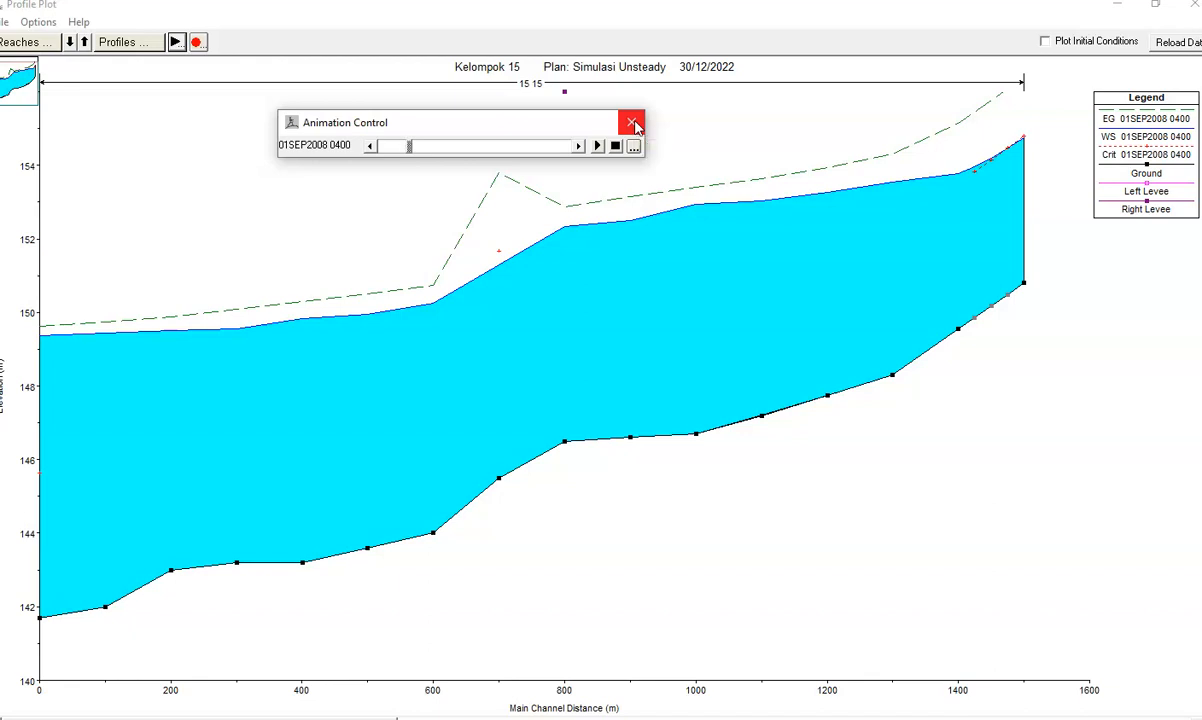
click(634, 125)
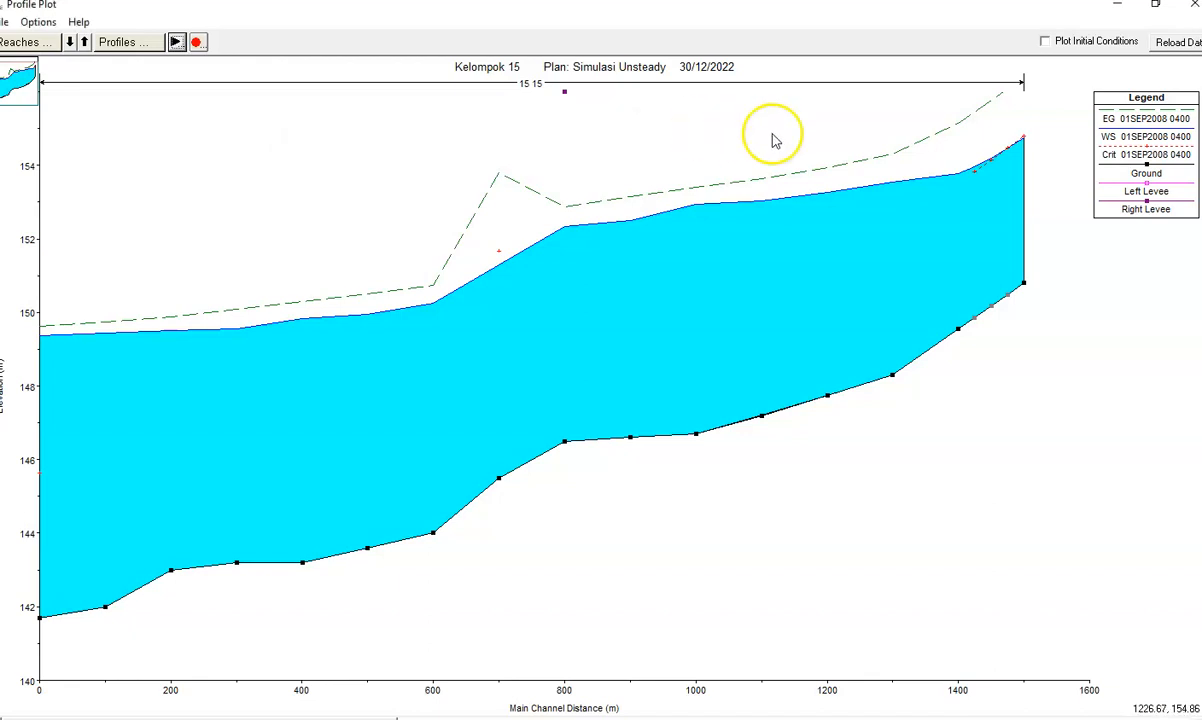
click(1189, 6)
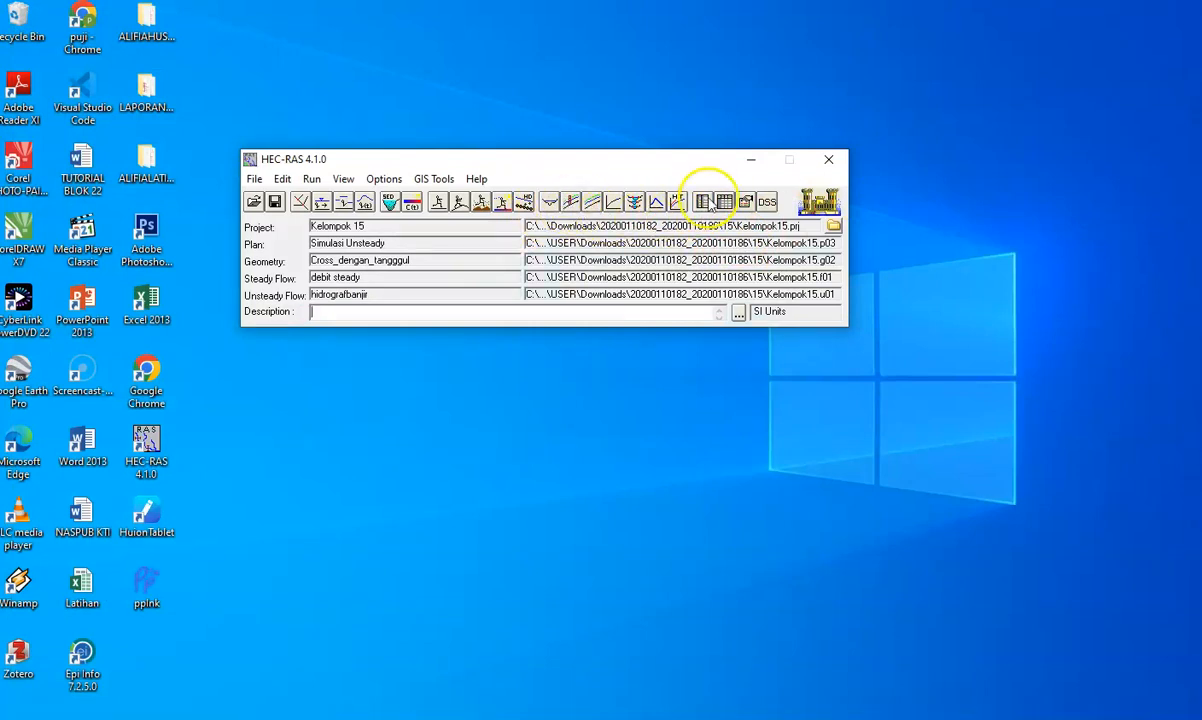
- Copy the detailed cross section output of river station 17, profile 01SEP2008 0400, with headings to the clipboard and close it
click(704, 202)
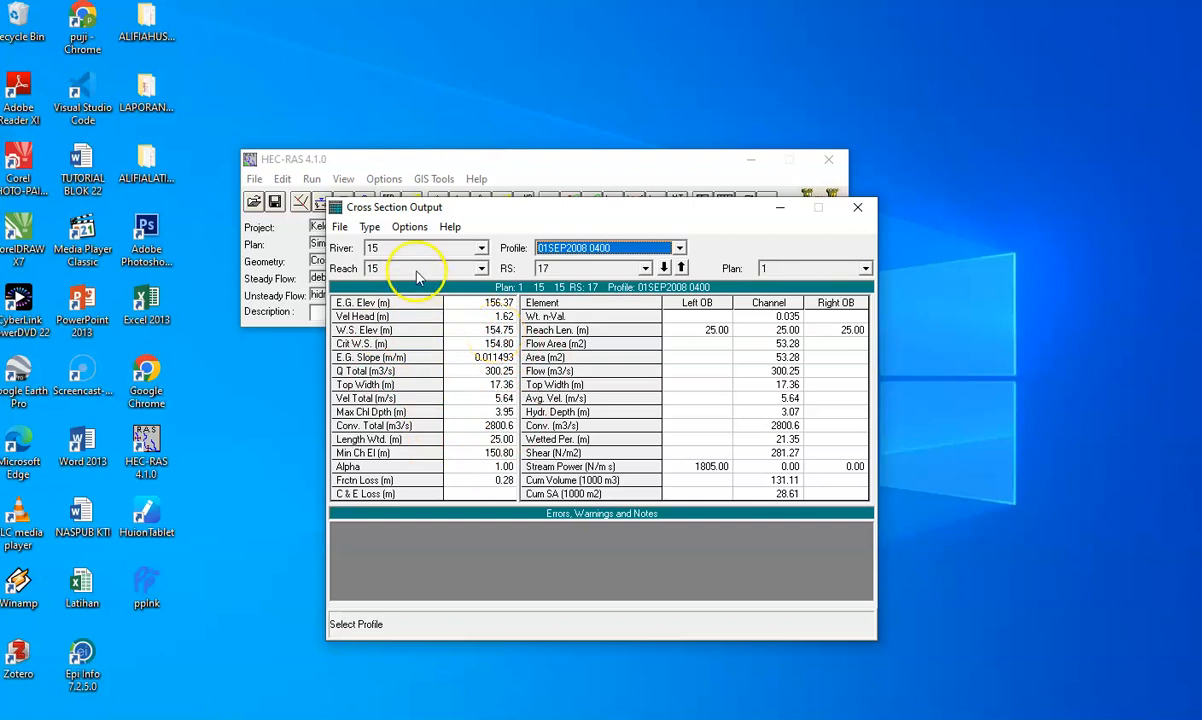
click(341, 229)
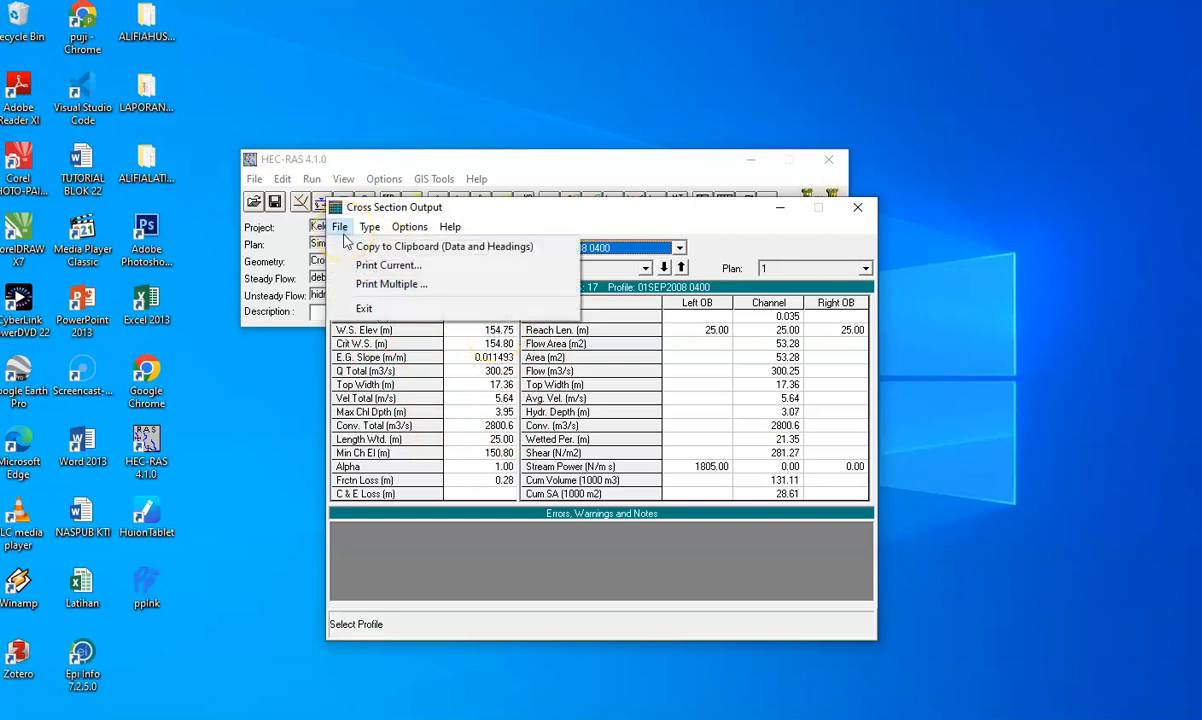
click(386, 253)
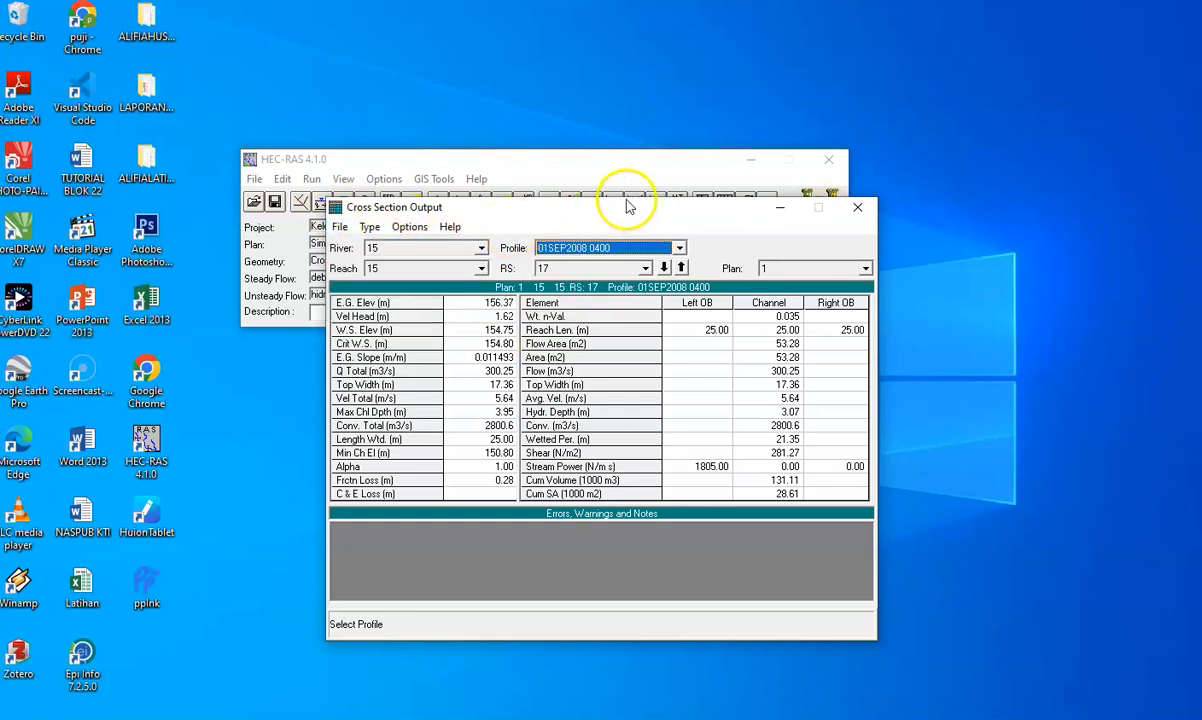
click(866, 209)
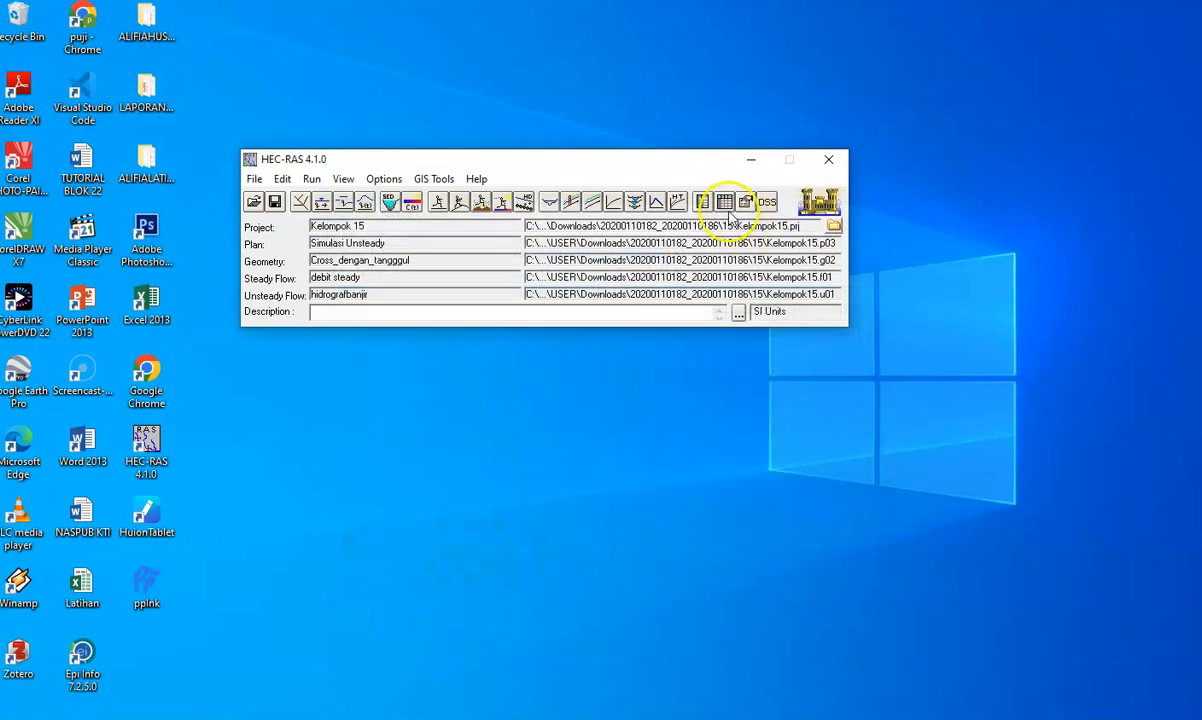
- Review the profile output summary table for 01SEP2008 0400 across all river stations at full size, and close it
click(724, 201)
click(771, 271)
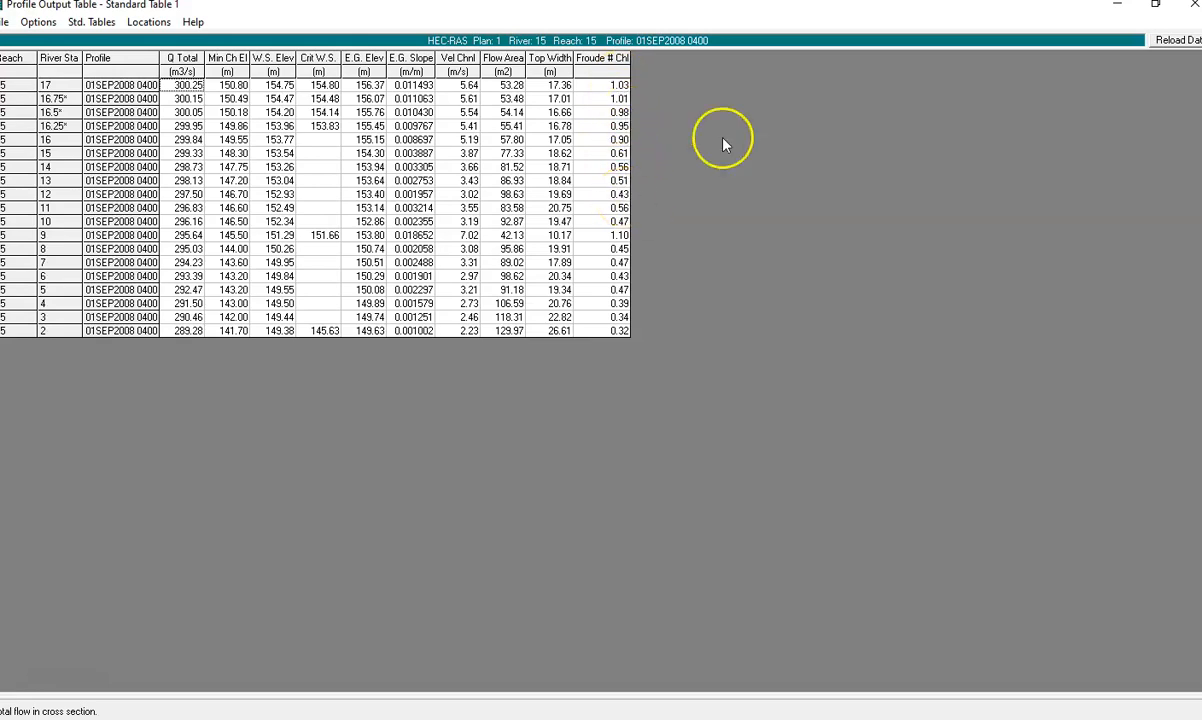
click(1195, 8)
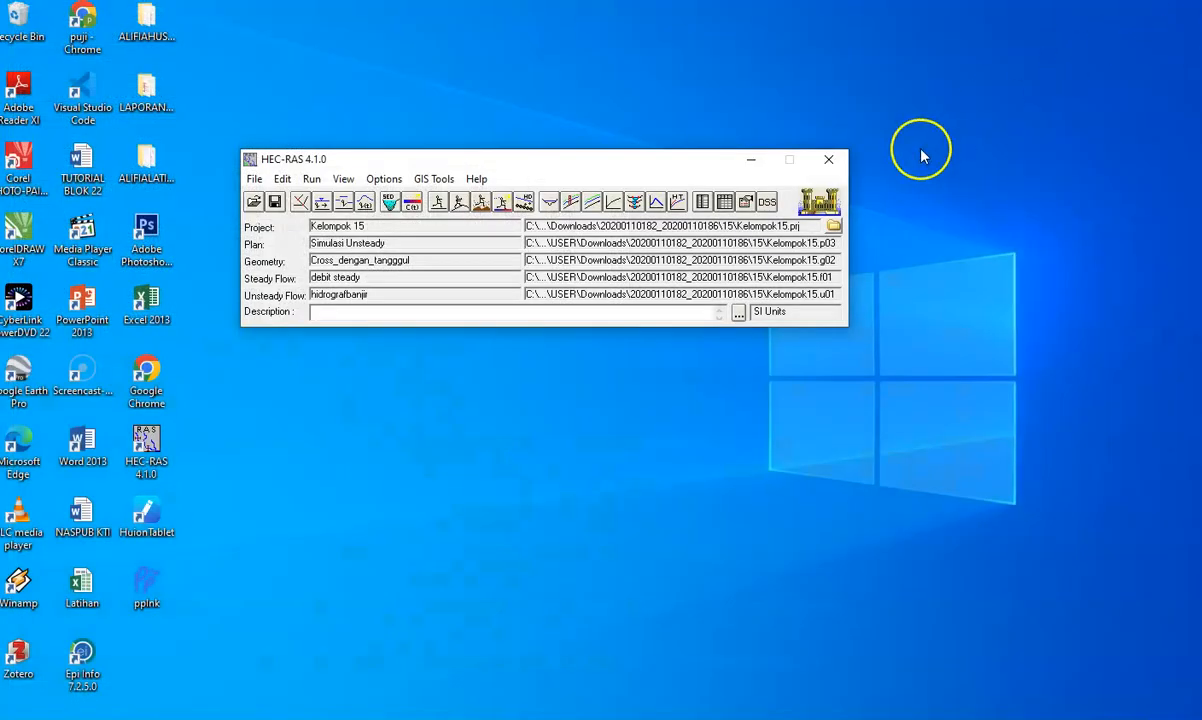